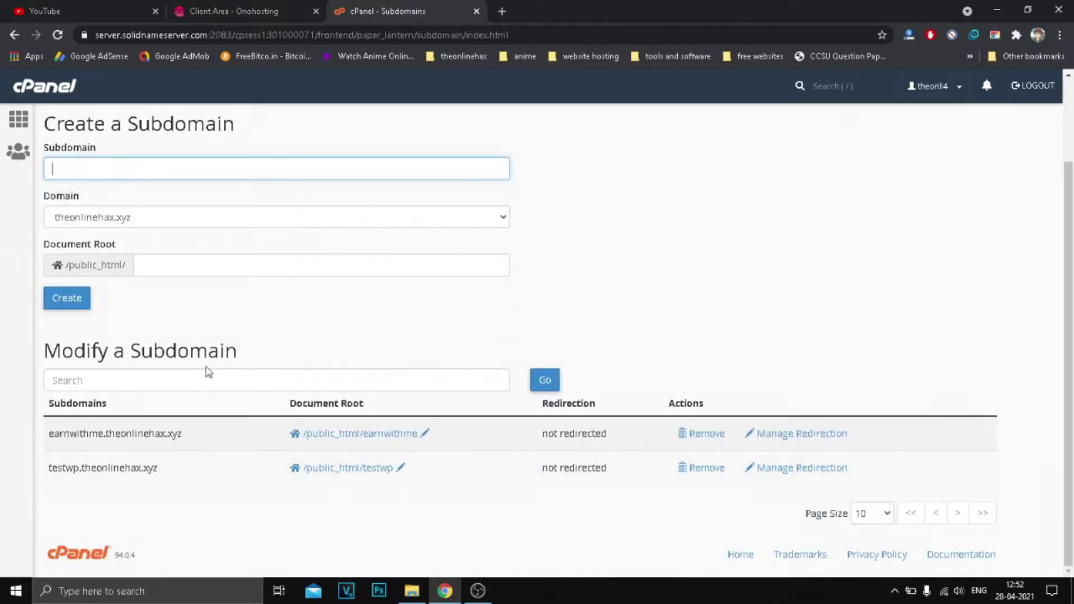
- Open the testwp.theonlinehax.xyz subdomain in a new browser tab and bring cPanel back to its main page
{"action": "left_click_drag", "start_coordinate": [170, 471], "coordinate": [83, 480]}
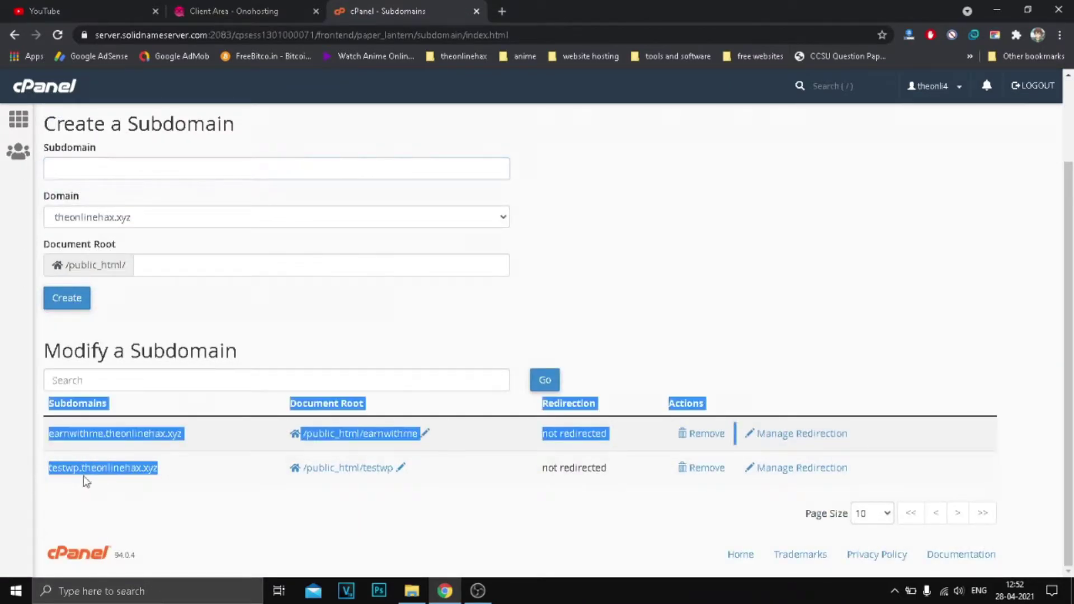
{"action": "left_click", "coordinate": [84, 480]}
{"action": "double_click", "coordinate": [94, 472]}
{"action": "right_click", "coordinate": [95, 471]}
{"action": "left_click", "coordinate": [175, 384]}
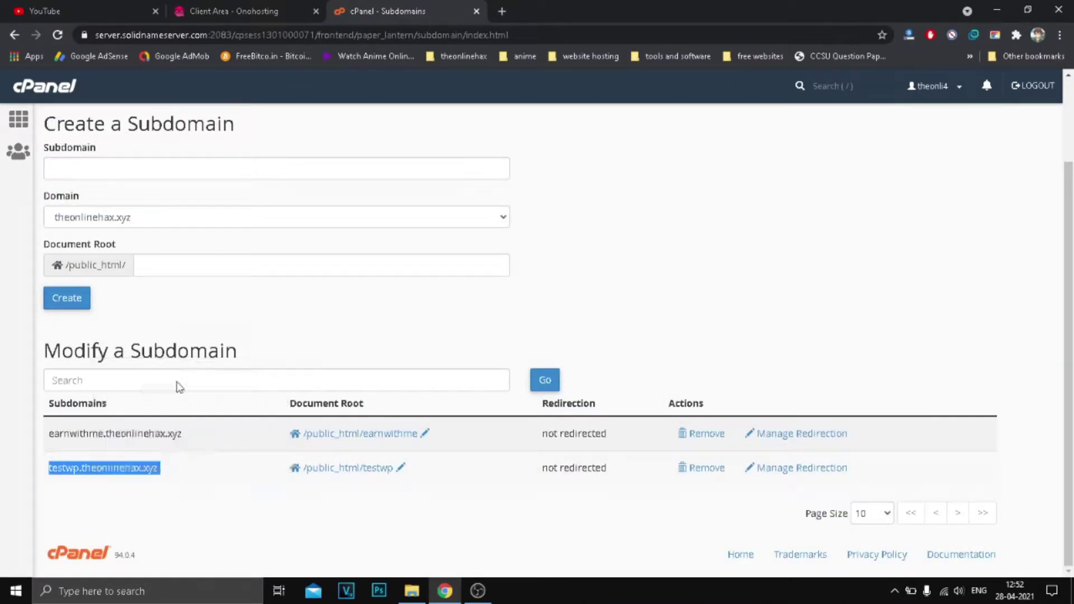
{"action": "left_click", "coordinate": [410, 8]}
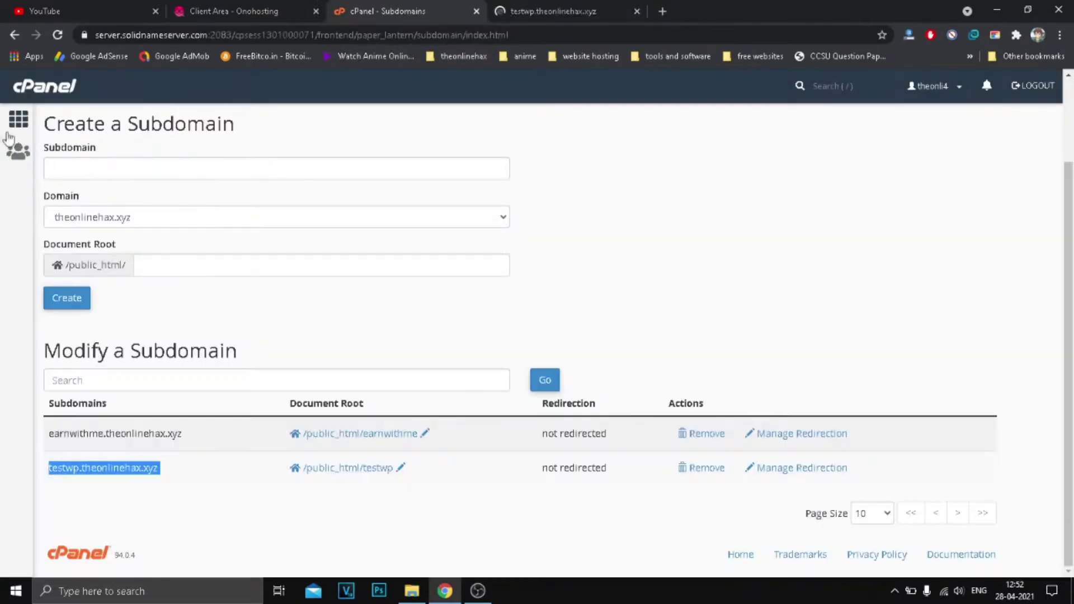
- Examine the default page served at testwp.theonlinehax.xyz
{"action": "left_click", "coordinate": [508, 7]}
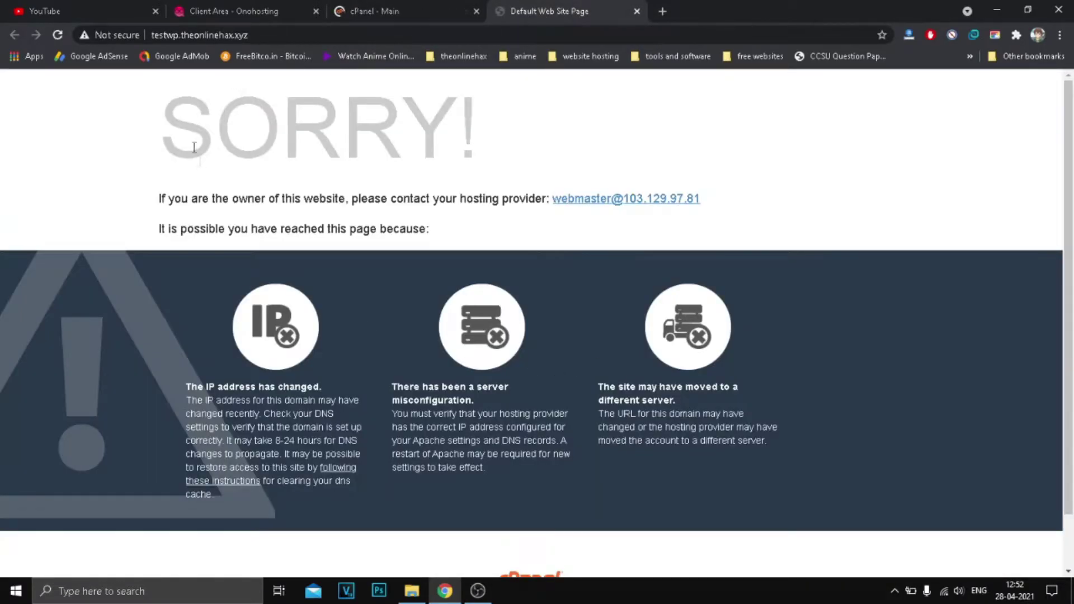
{"action": "left_click_drag", "start_coordinate": [162, 95], "coordinate": [583, 285]}
{"action": "left_click", "coordinate": [547, 229]}
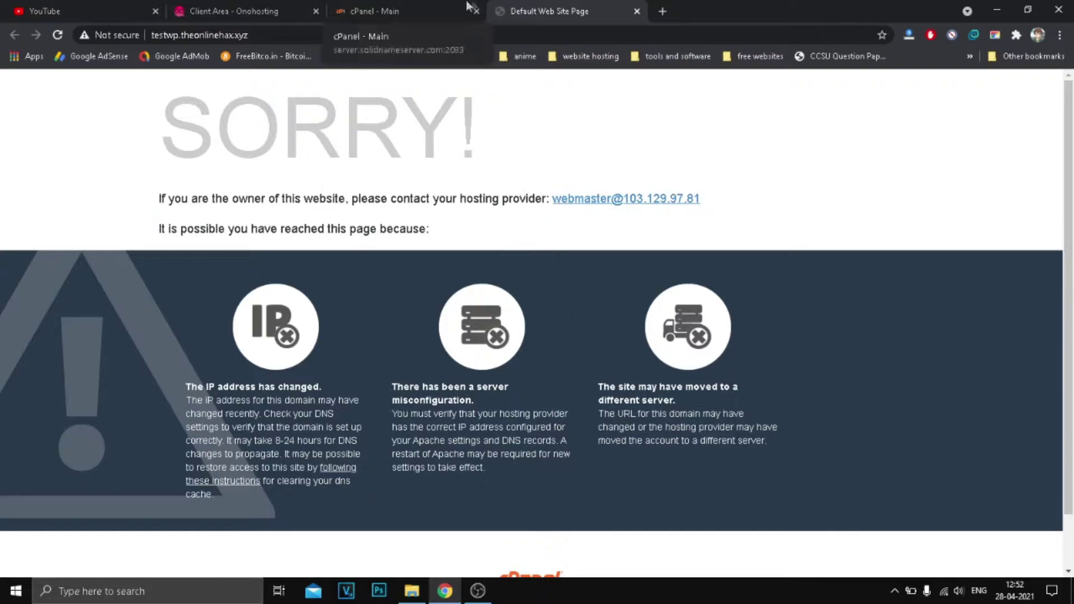
{"action": "left_click_drag", "start_coordinate": [248, 174], "coordinate": [428, 229]}
{"action": "left_click", "coordinate": [336, 168]}
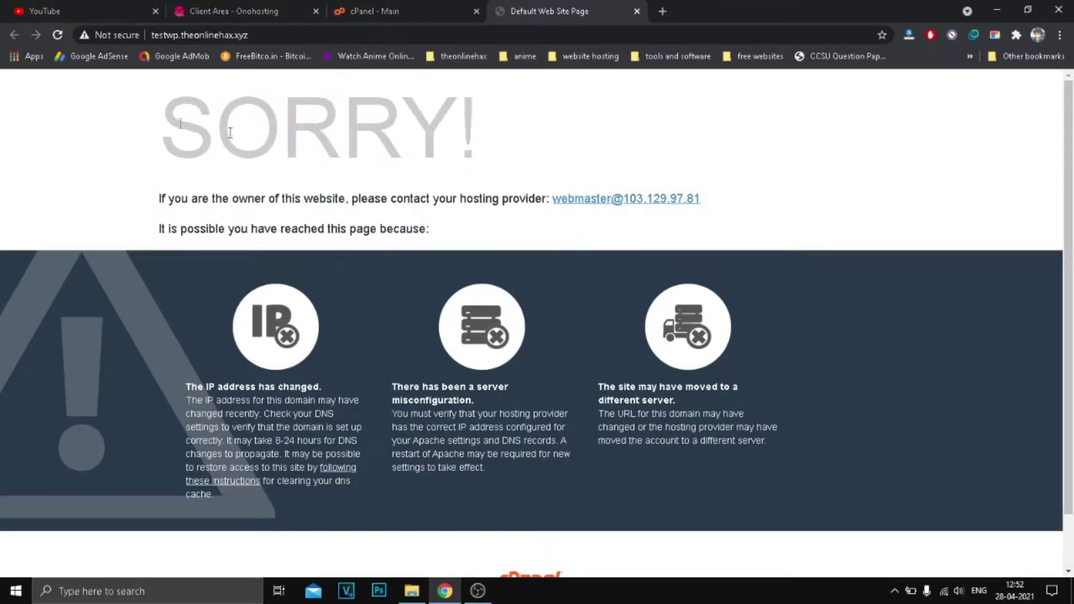
{"action": "left_click_drag", "start_coordinate": [217, 129], "coordinate": [457, 129]}
{"action": "left_click", "coordinate": [373, 194]}
- Open the WordPress script from the Softaculous Apps Installer section of the cPanel main page
{"action": "left_click", "coordinate": [386, 11]}
{"action": "left_click", "coordinate": [551, 11]}
{"action": "left_click", "coordinate": [386, 12]}
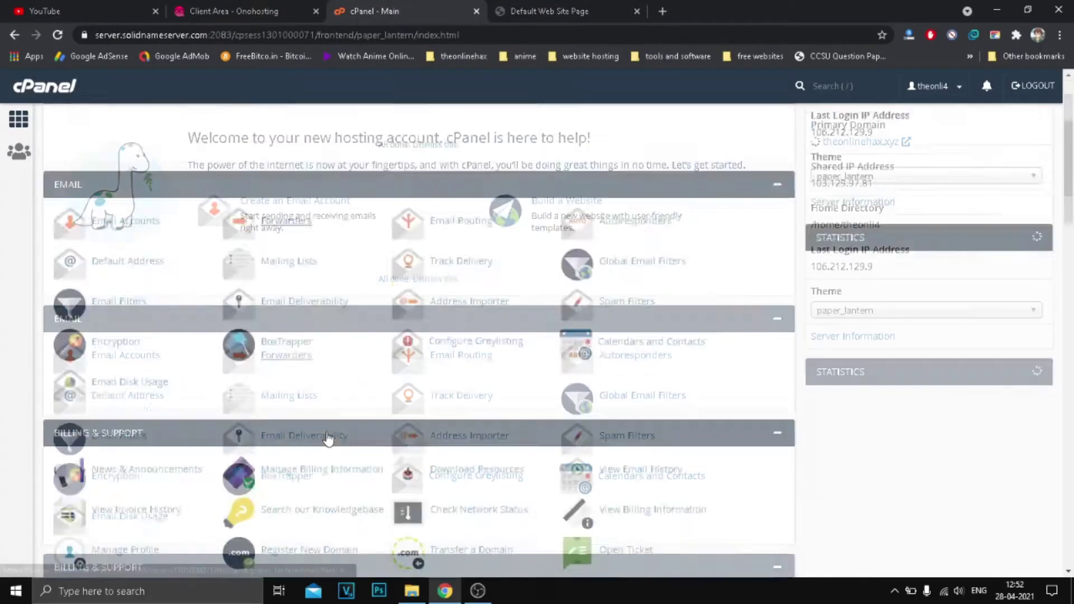
{"action": "scroll", "coordinate": [328, 439], "scroll_direction": "down", "scroll_amount": 20}
{"action": "scroll", "coordinate": [291, 420], "scroll_direction": "up", "scroll_amount": 5}
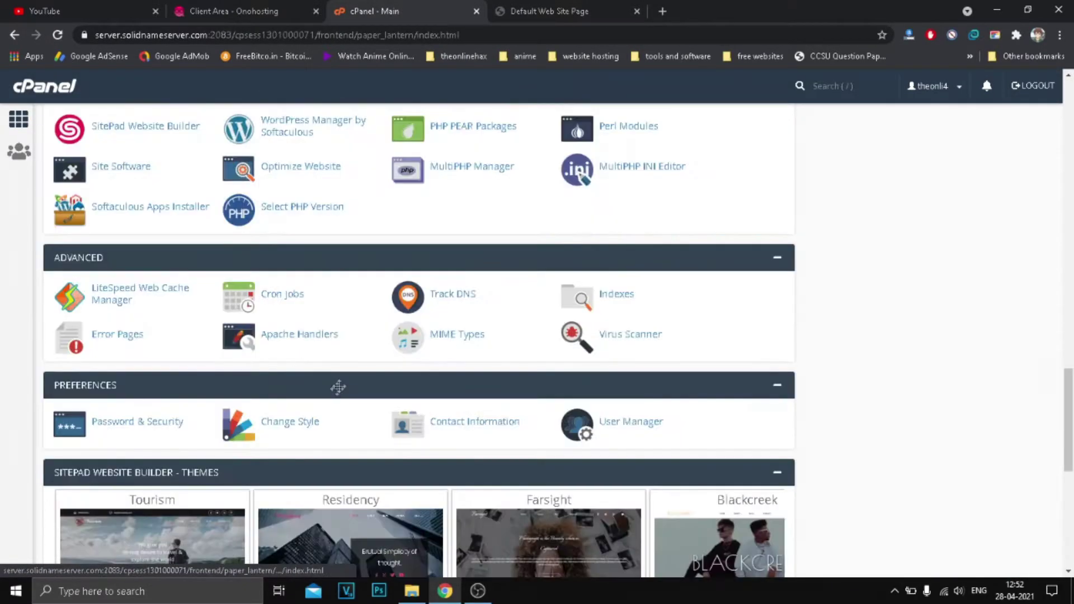
{"action": "scroll", "coordinate": [295, 467], "scroll_direction": "down", "scroll_amount": 8}
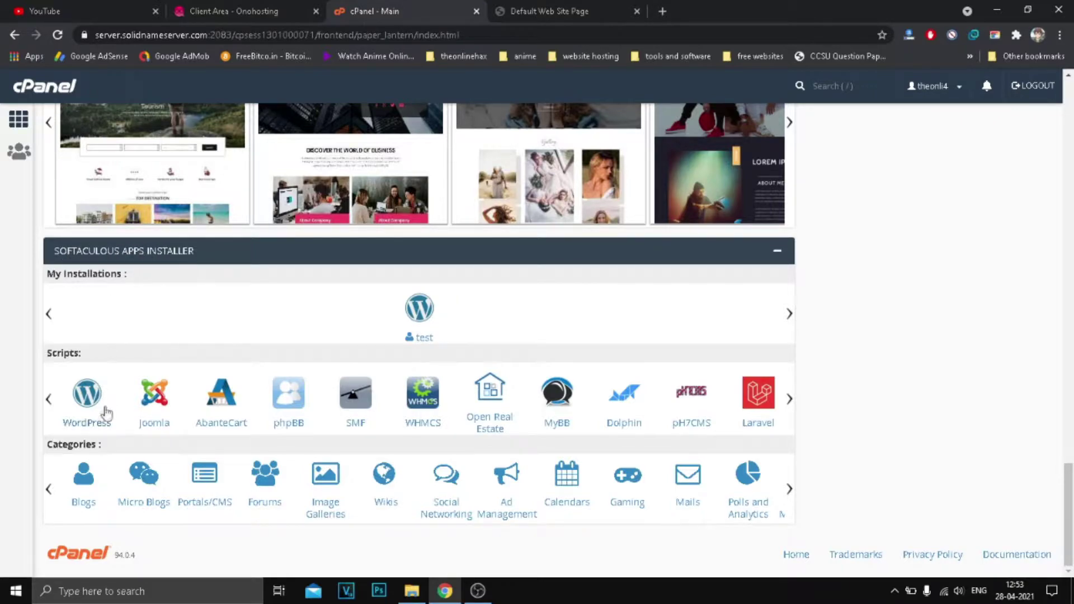
{"action": "left_click", "coordinate": [82, 427]}
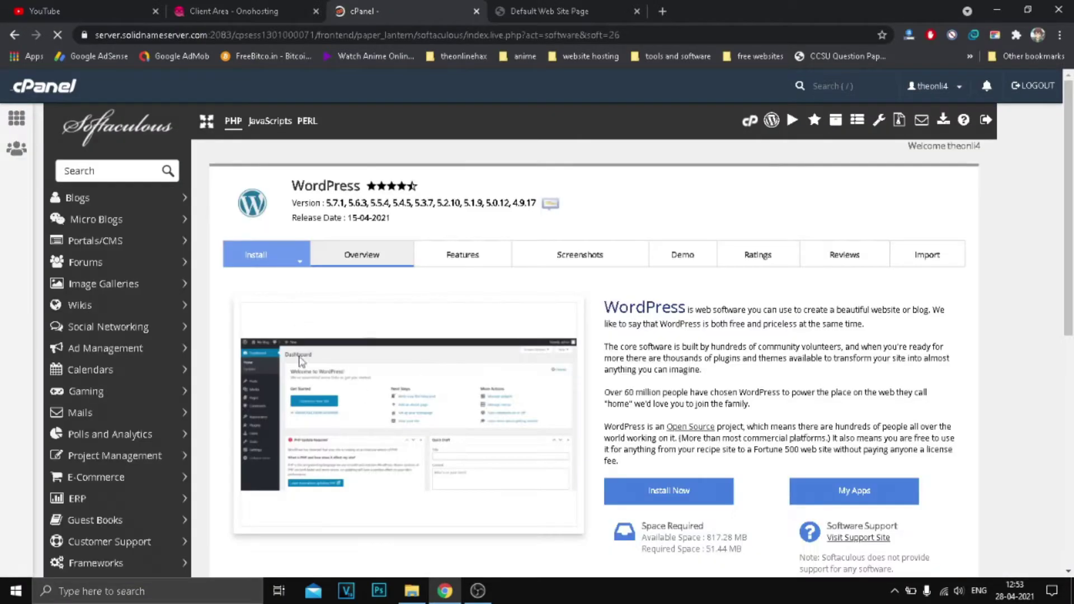
- Look over the WordPress overview and open its Custom Install form
{"action": "triple_click", "coordinate": [623, 300]}
{"action": "left_click", "coordinate": [761, 389]}
{"action": "scroll", "coordinate": [783, 391], "scroll_direction": "down", "scroll_amount": 3}
{"action": "scroll", "coordinate": [809, 258], "scroll_direction": "up", "scroll_amount": 4}
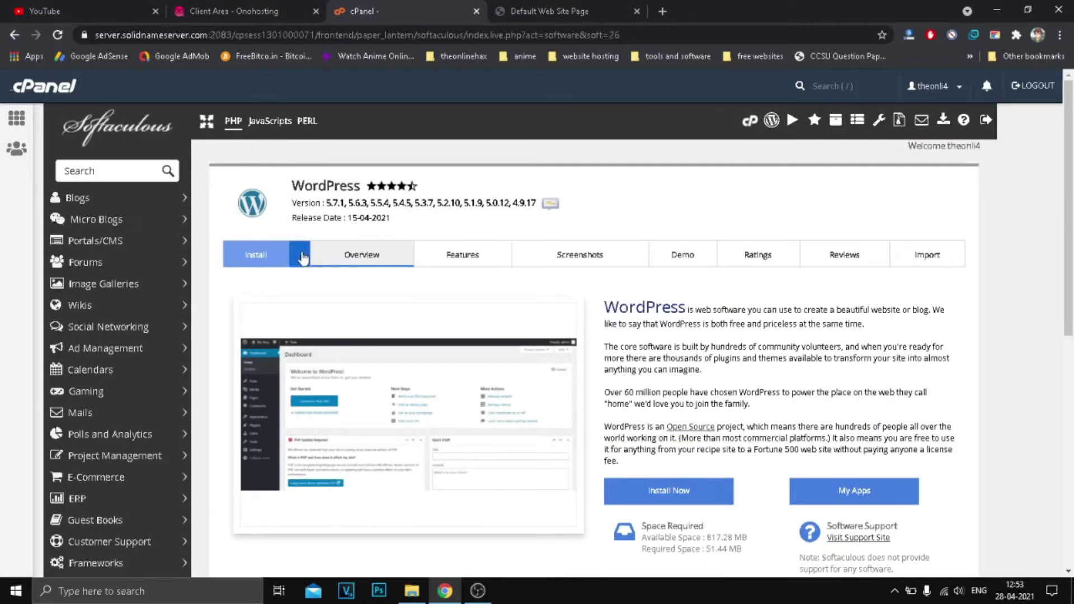
{"action": "mouse_move", "coordinate": [299, 262]}
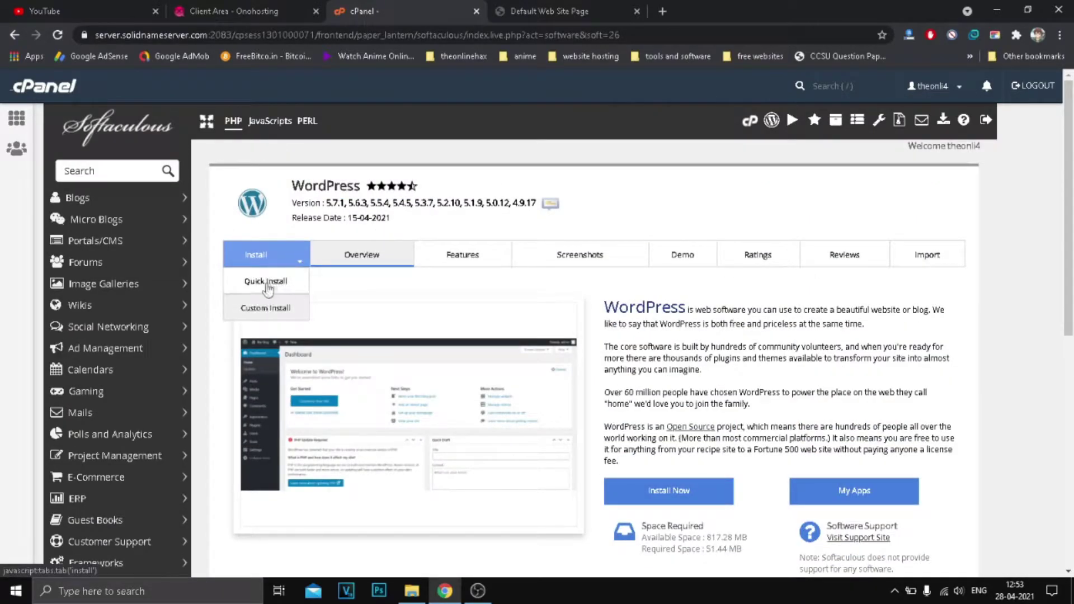
{"action": "left_click", "coordinate": [259, 309]}
{"action": "scroll", "coordinate": [575, 343], "scroll_direction": "down", "scroll_amount": 2}
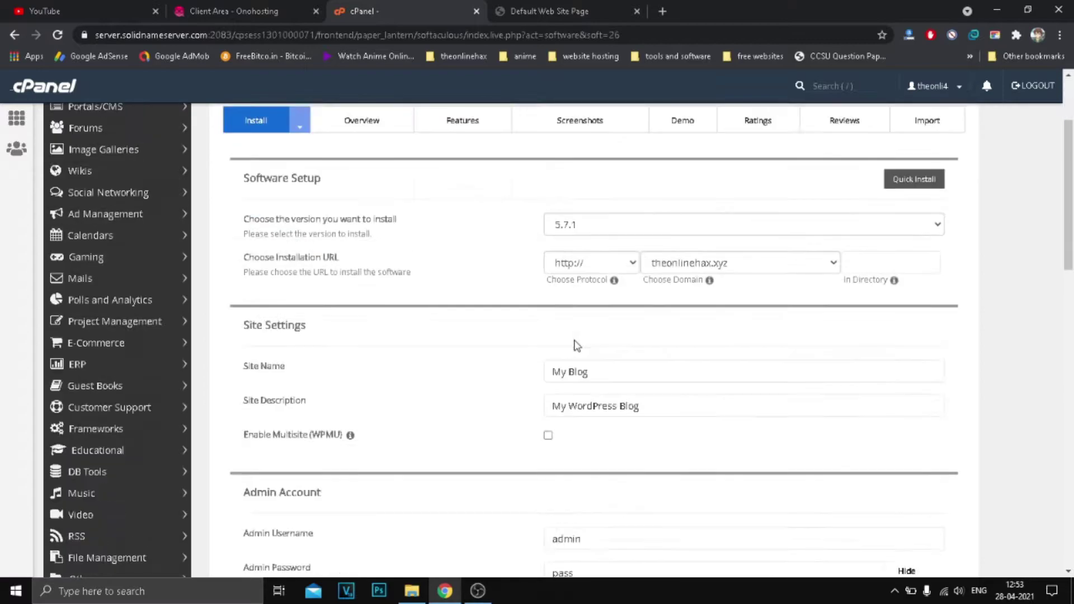
- Look through the WordPress versions offered for installation in the Software Setup section
{"action": "left_click_drag", "start_coordinate": [264, 223], "coordinate": [339, 234]}
{"action": "left_click_drag", "start_coordinate": [252, 236], "coordinate": [363, 232]}
{"action": "left_click", "coordinate": [375, 240]}
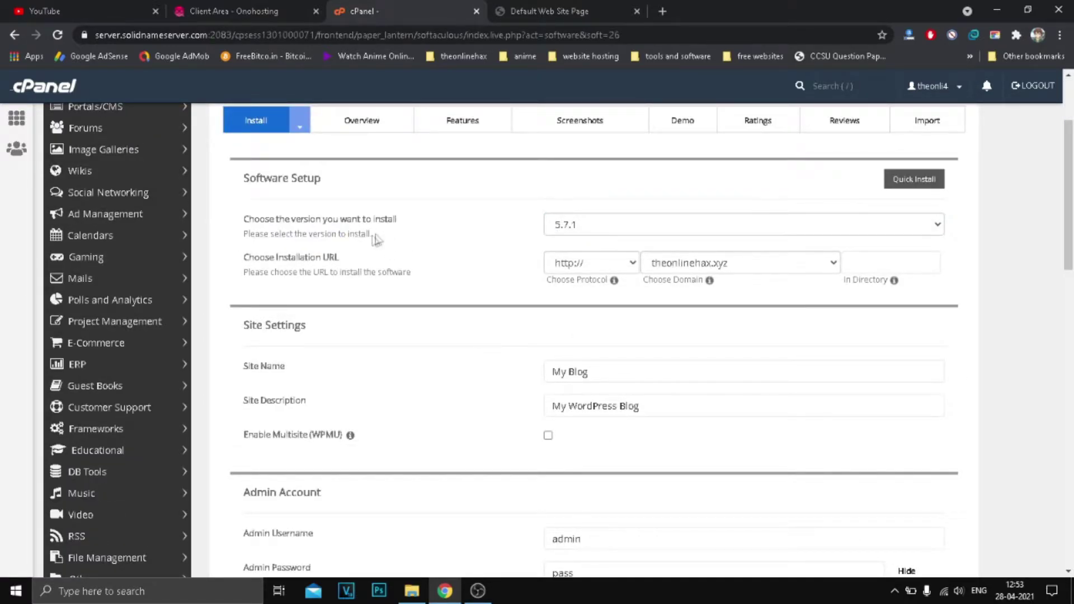
{"action": "left_click", "coordinate": [599, 235]}
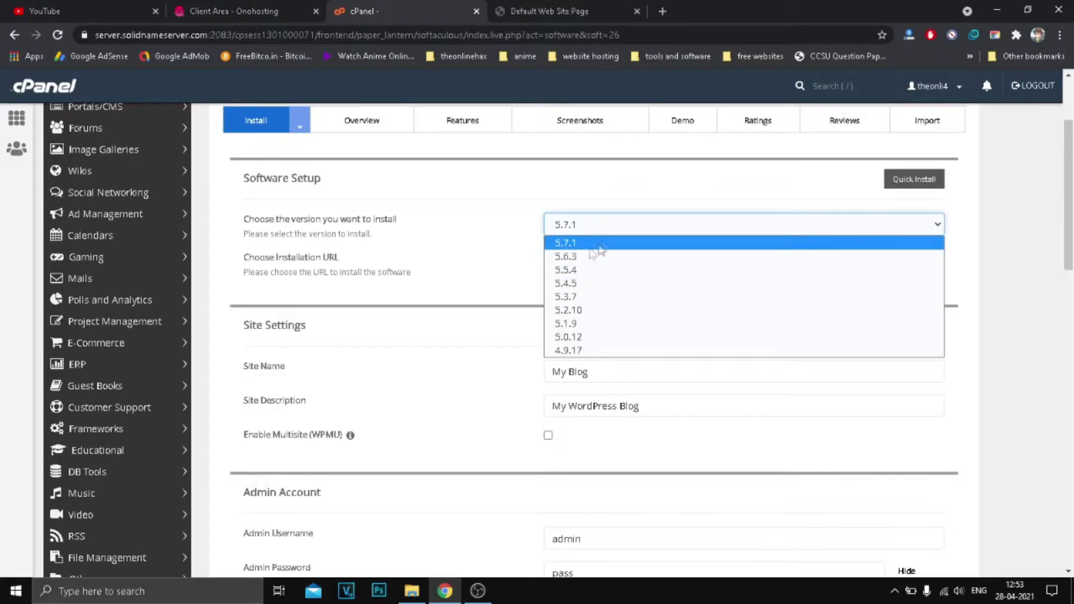
{"action": "left_click", "coordinate": [479, 272]}
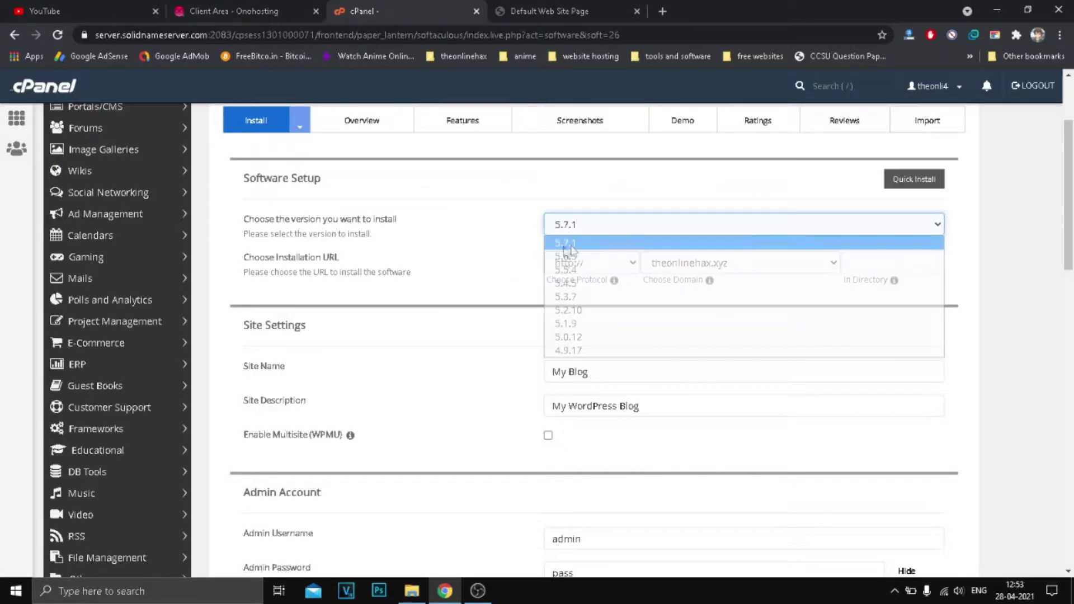
- Set the installation domain to testwp.theonlinehax.xyz and compare it with the address of the opened subdomain page
{"action": "left_click", "coordinate": [730, 265]}
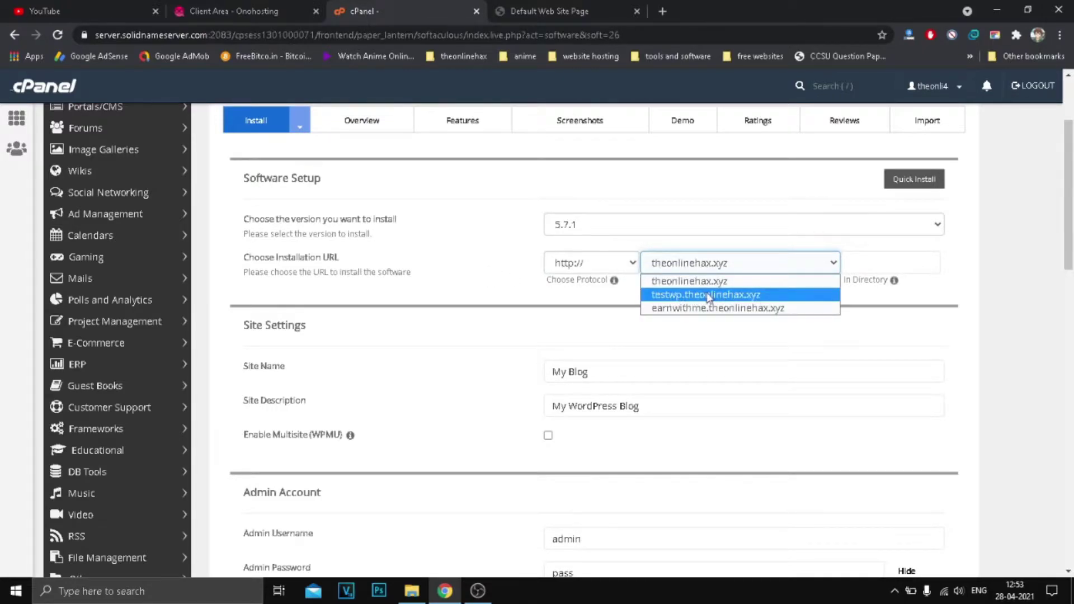
{"action": "left_click", "coordinate": [709, 296]}
{"action": "left_click", "coordinate": [689, 268]}
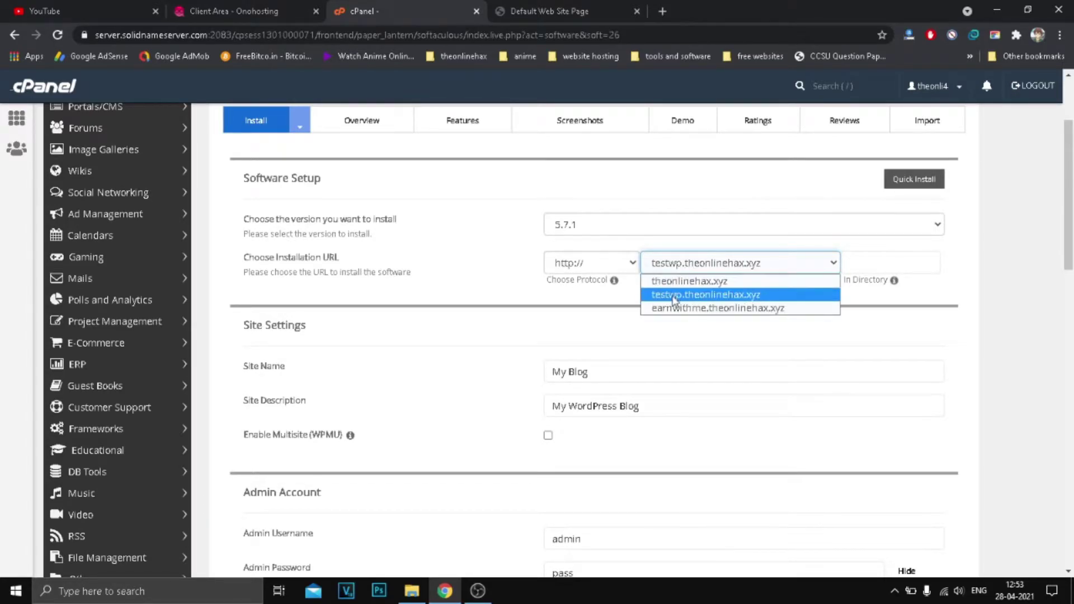
{"action": "left_click", "coordinate": [681, 296]}
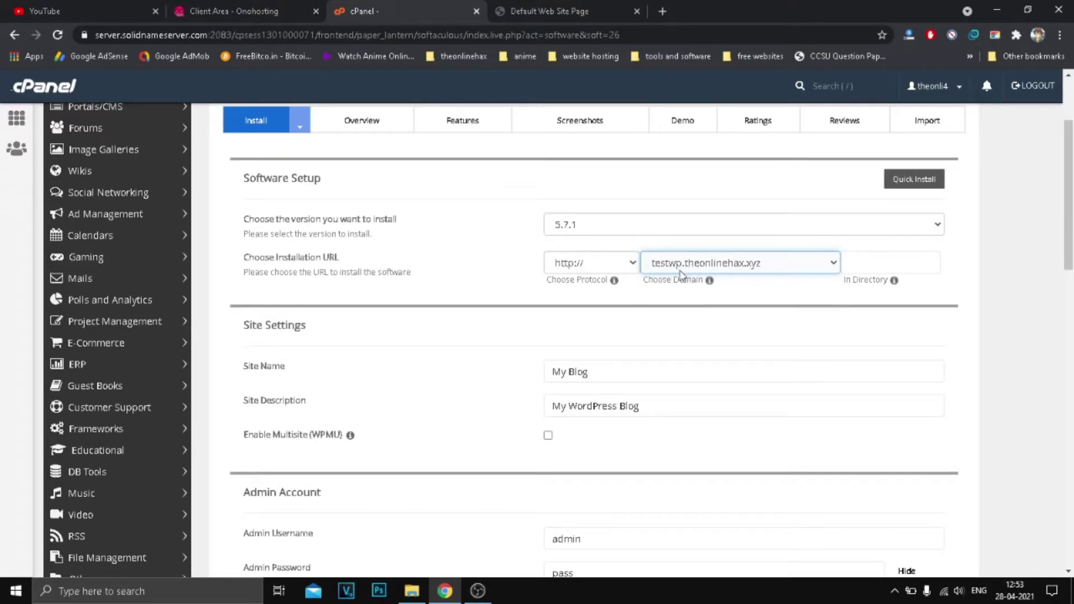
{"action": "left_click", "coordinate": [559, 11]}
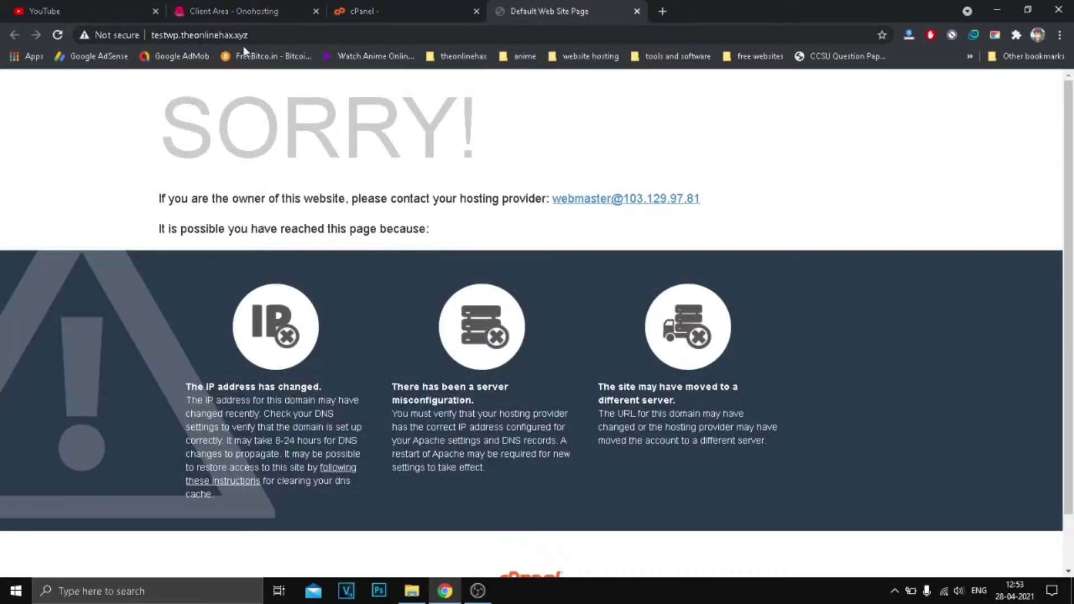
{"action": "left_click", "coordinate": [402, 10]}
- Set the site name to "tets xylas" and the site description to "test 123"
{"action": "scroll", "coordinate": [530, 256], "scroll_direction": "down", "scroll_amount": 3}
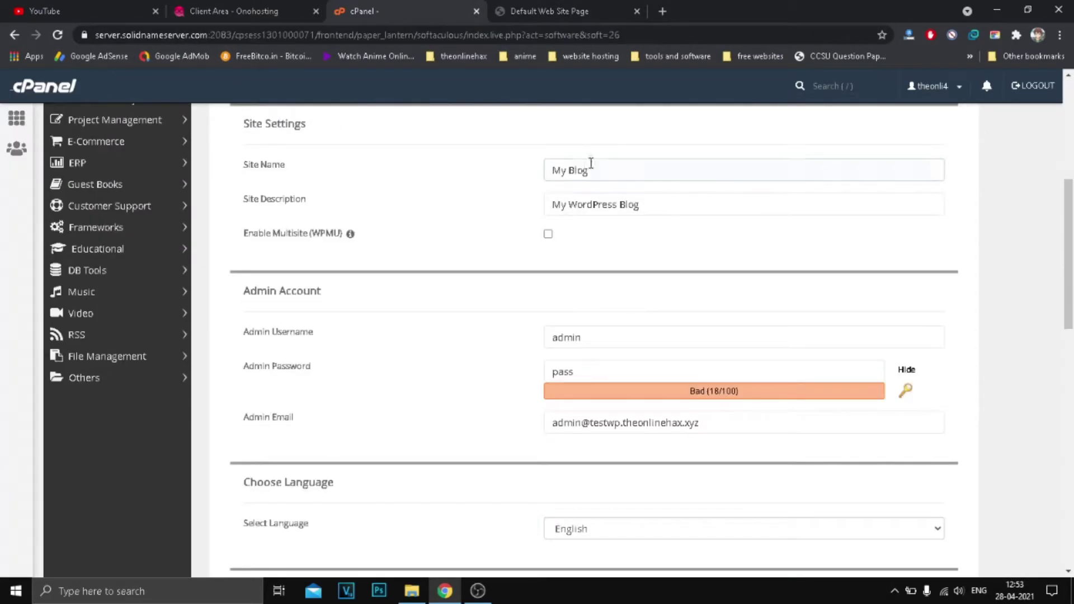
{"action": "scroll", "coordinate": [271, 151], "scroll_direction": "up", "scroll_amount": 1}
{"action": "left_click_drag", "start_coordinate": [591, 238], "coordinate": [475, 243]}
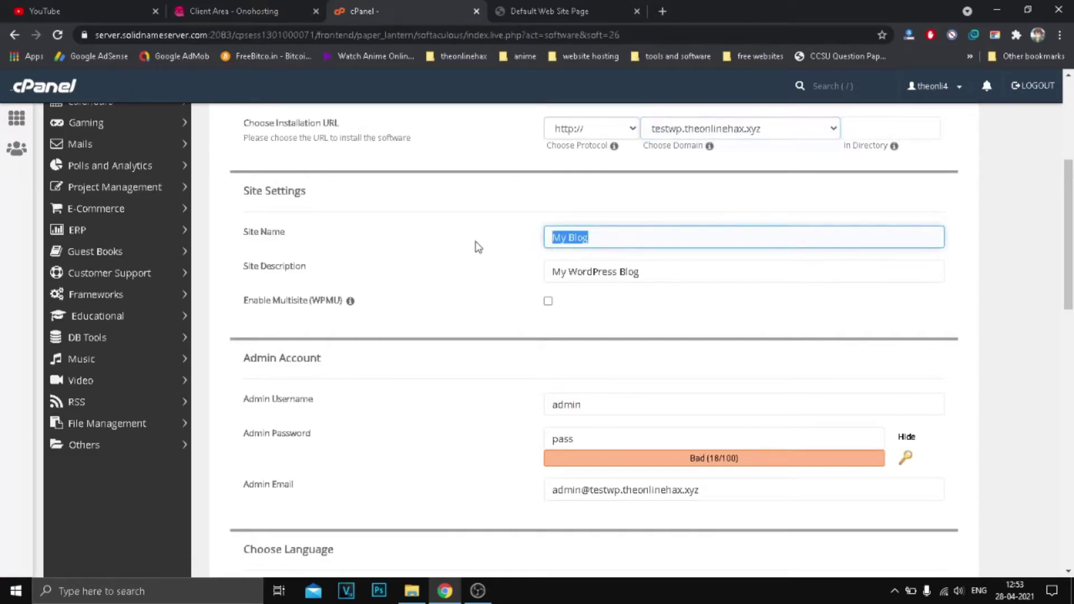
{"action": "type", "text": "tets xylas"}
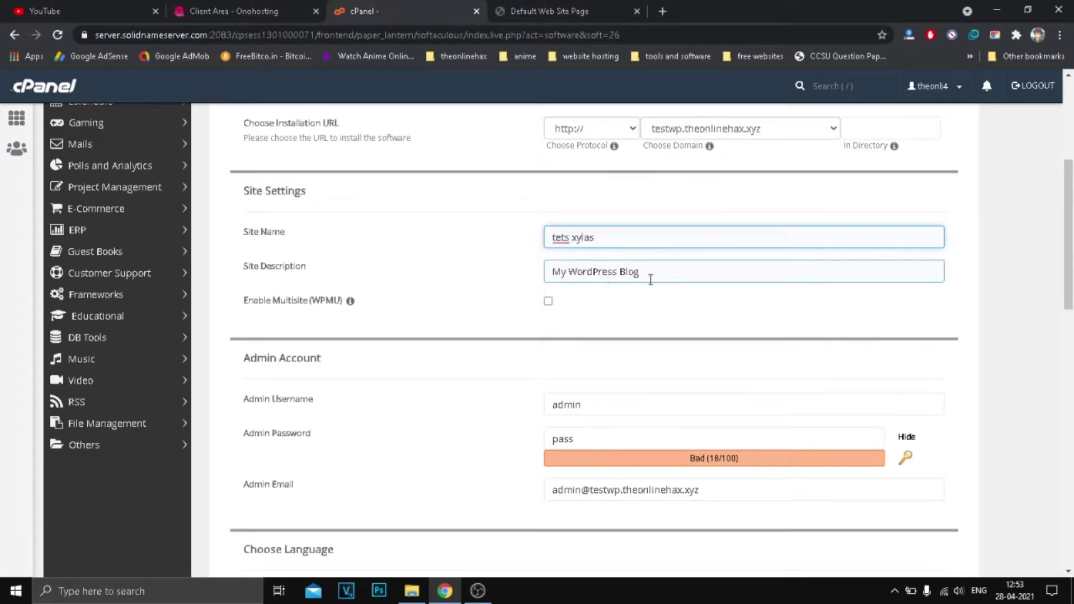
{"action": "left_click_drag", "start_coordinate": [647, 274], "coordinate": [531, 278]}
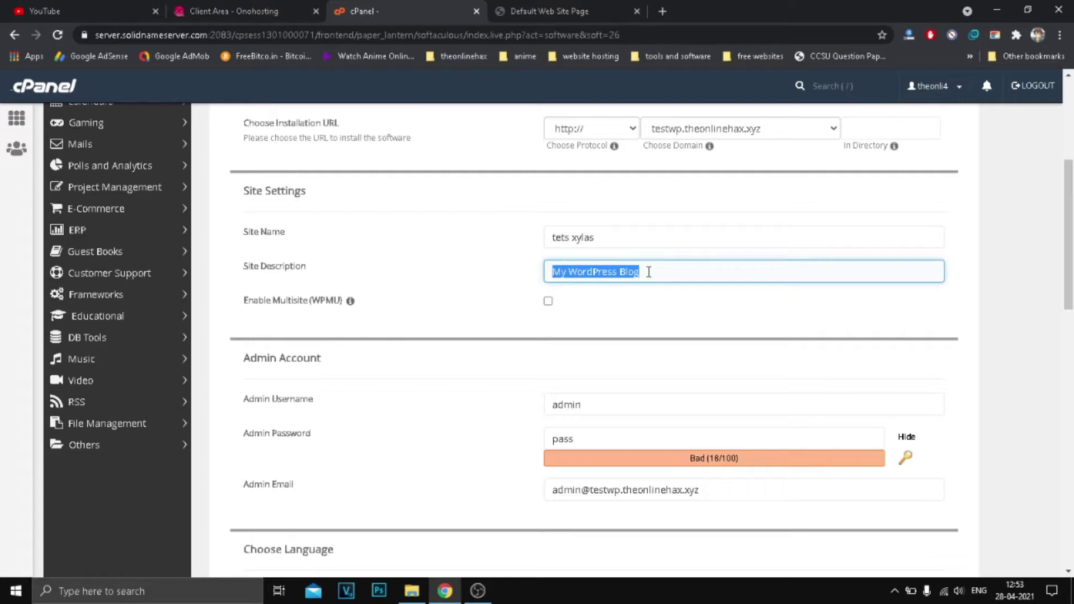
{"action": "type", "text": "test 1"}
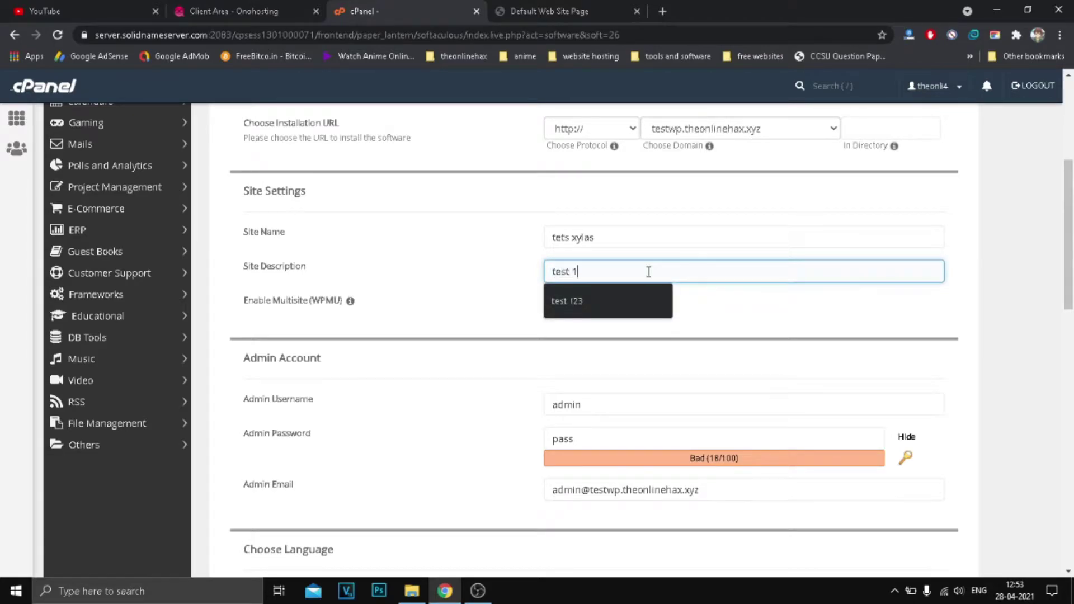
{"action": "type", "text": "23"}
- Replace the default admin password with a randomly generated one, regenerating it several times
{"action": "scroll", "coordinate": [637, 305], "scroll_direction": "down", "scroll_amount": 3}
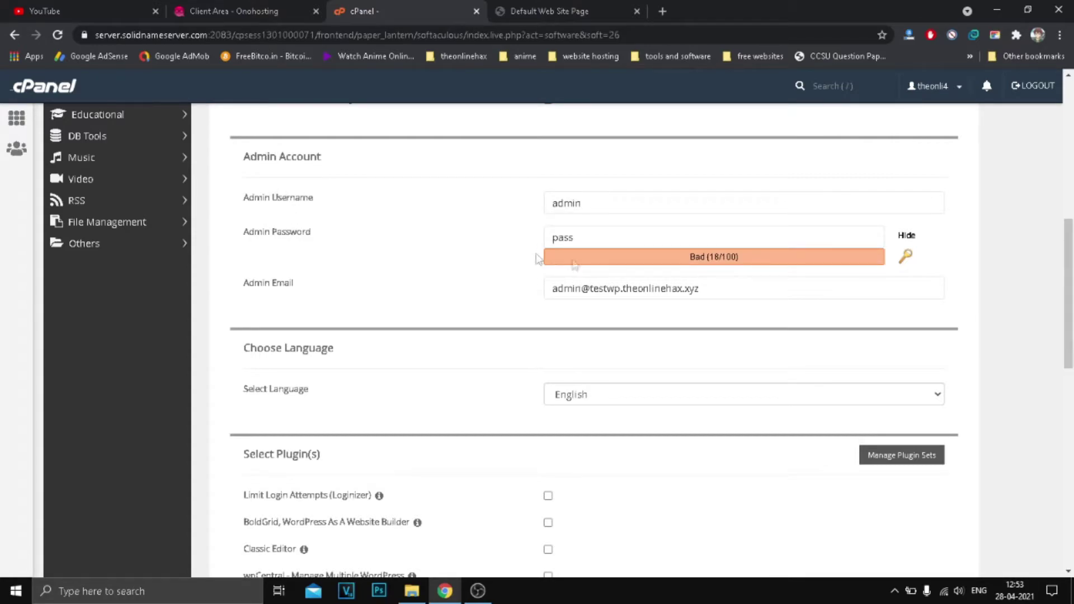
{"action": "left_click", "coordinate": [580, 237]}
{"action": "double_click", "coordinate": [579, 238]}
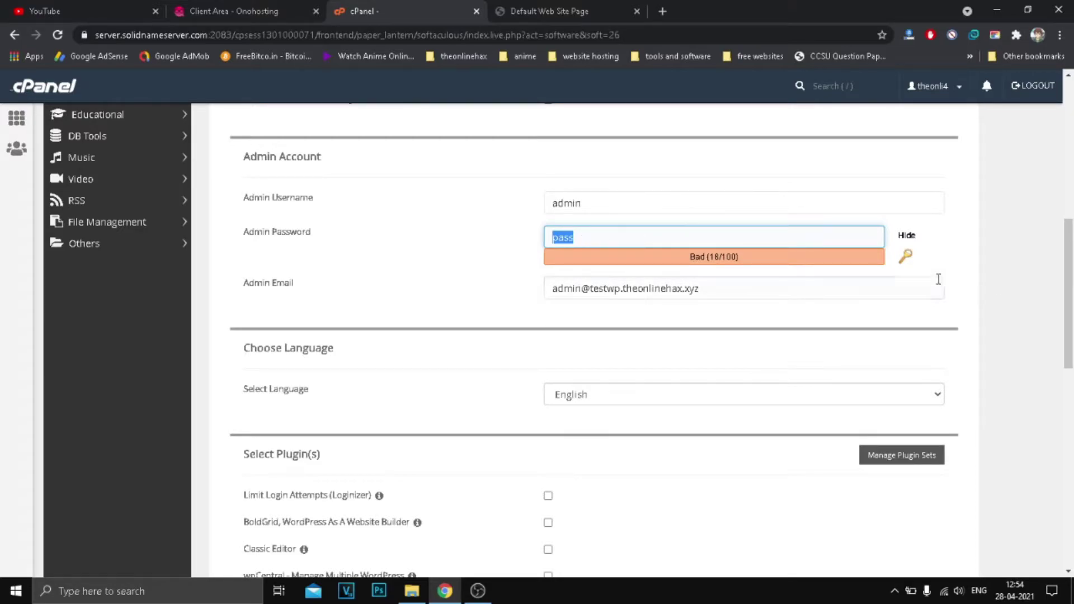
{"action": "left_click", "coordinate": [905, 257]}
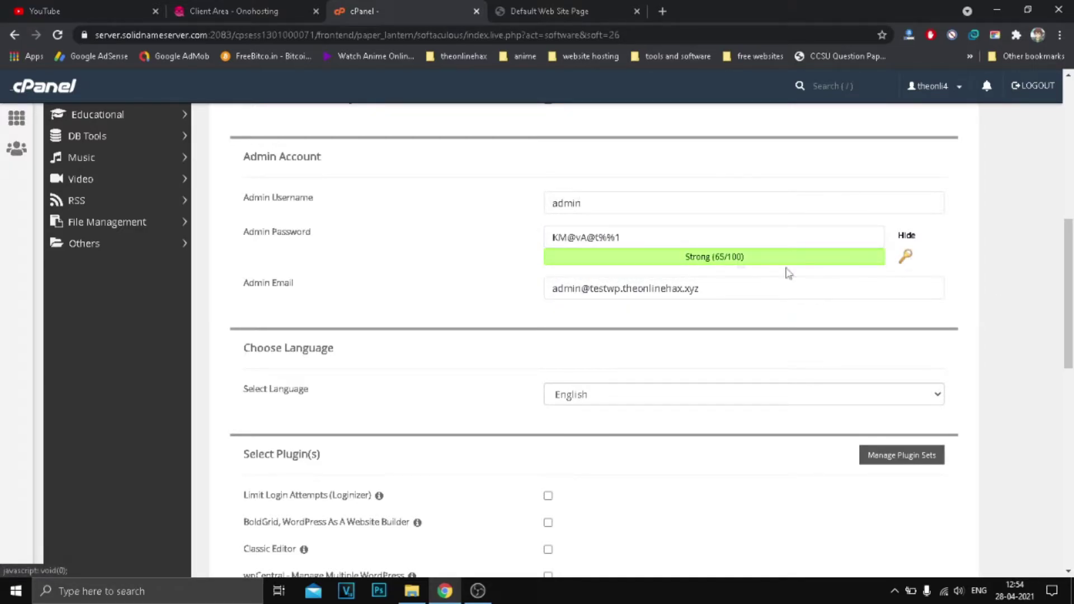
{"action": "left_click", "coordinate": [689, 238]}
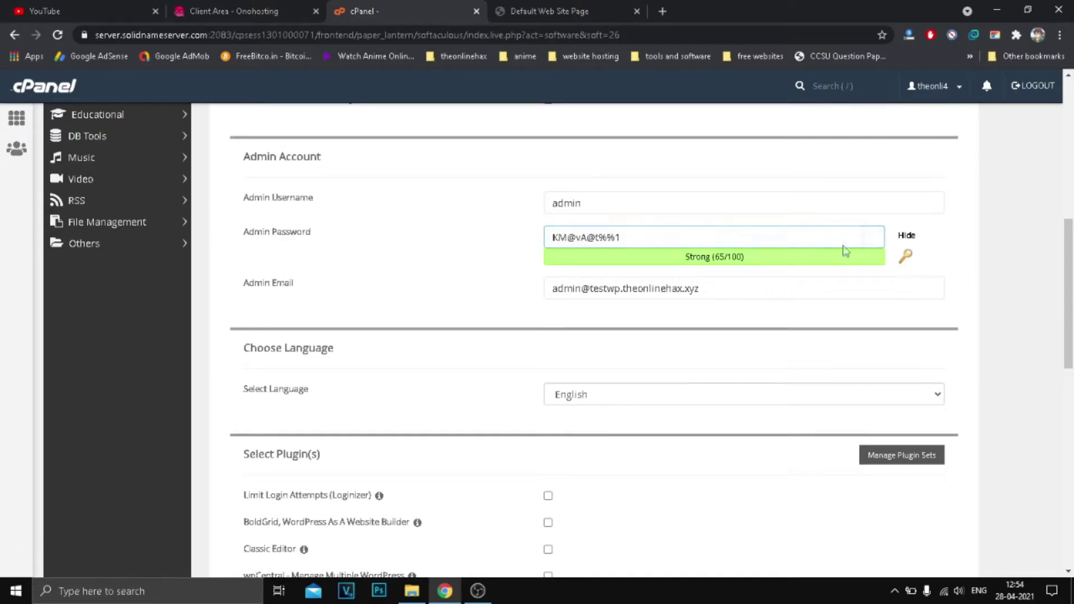
{"action": "left_click", "coordinate": [905, 256]}
{"action": "left_click", "coordinate": [905, 256]}
{"action": "left_click", "coordinate": [905, 256]}
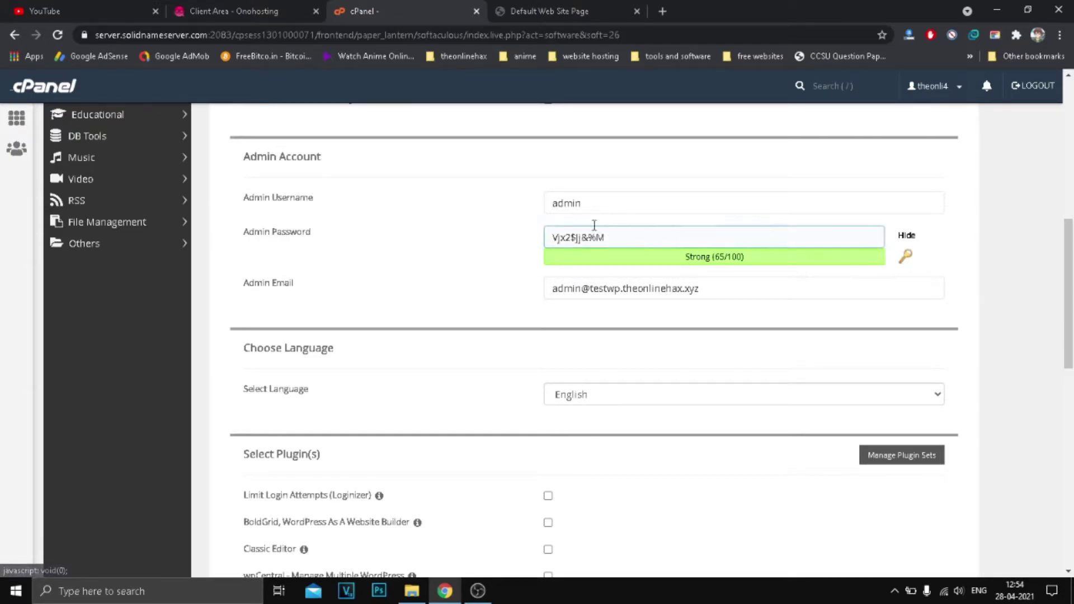
{"action": "left_click", "coordinate": [903, 261]}
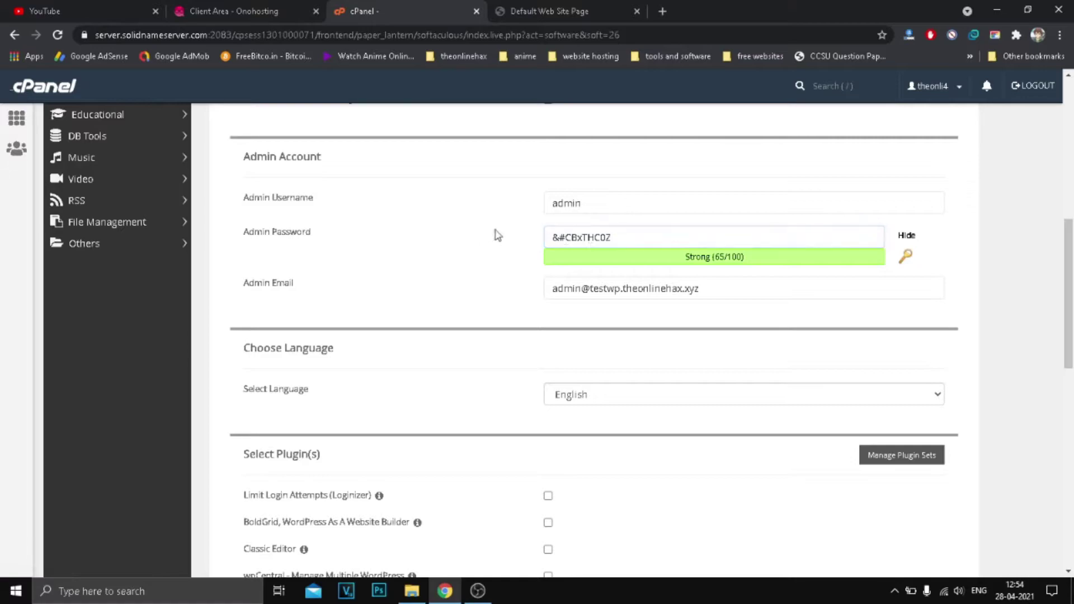
- Copy the generated admin password, paste it into a new browser tab for safekeeping and return to the installation form
{"action": "left_click", "coordinate": [686, 235]}
{"action": "triple_click", "coordinate": [603, 237]}
{"action": "key", "text": "ctrl+c"}
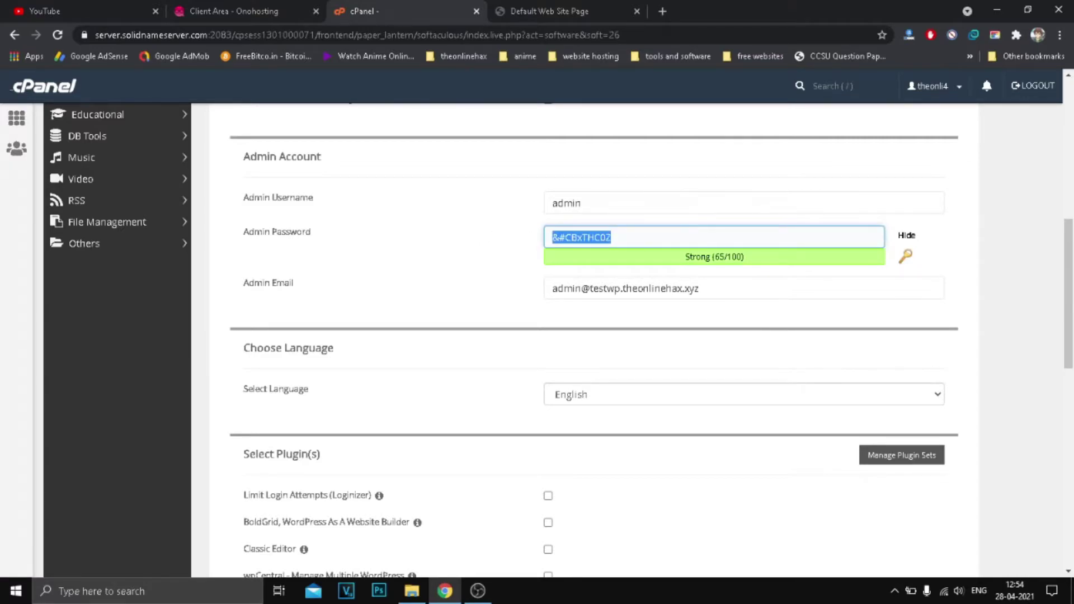
{"action": "left_click", "coordinate": [665, 10]}
{"action": "key", "text": "ctrl+v"}
{"action": "left_click", "coordinate": [363, 10]}
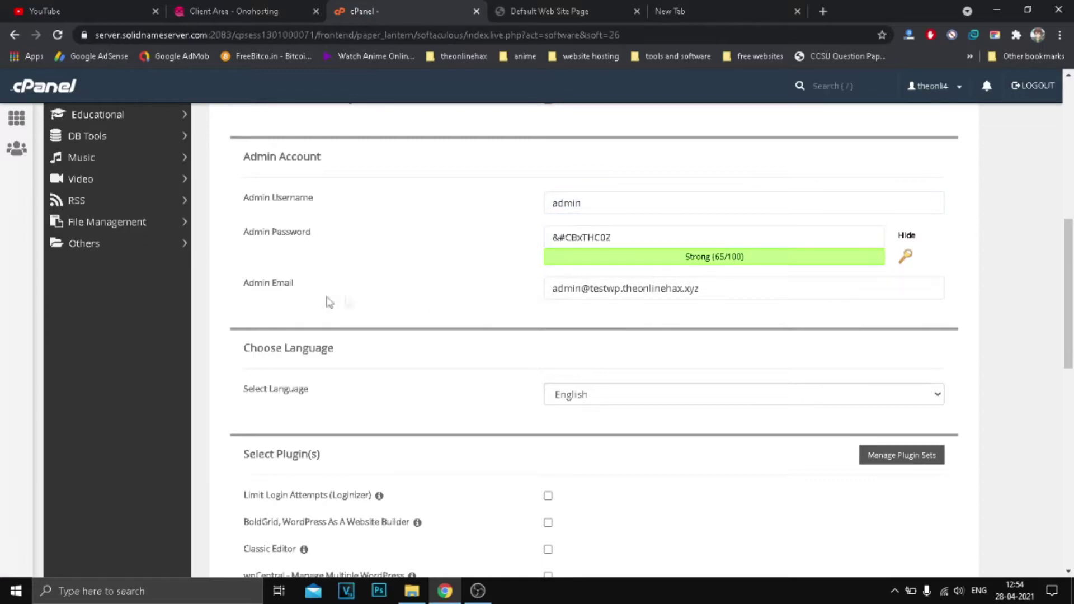
- Replace the default admin email with the site owner's own email address
{"action": "left_click", "coordinate": [252, 288]}
{"action": "left_click_drag", "start_coordinate": [747, 285], "coordinate": [504, 293]}
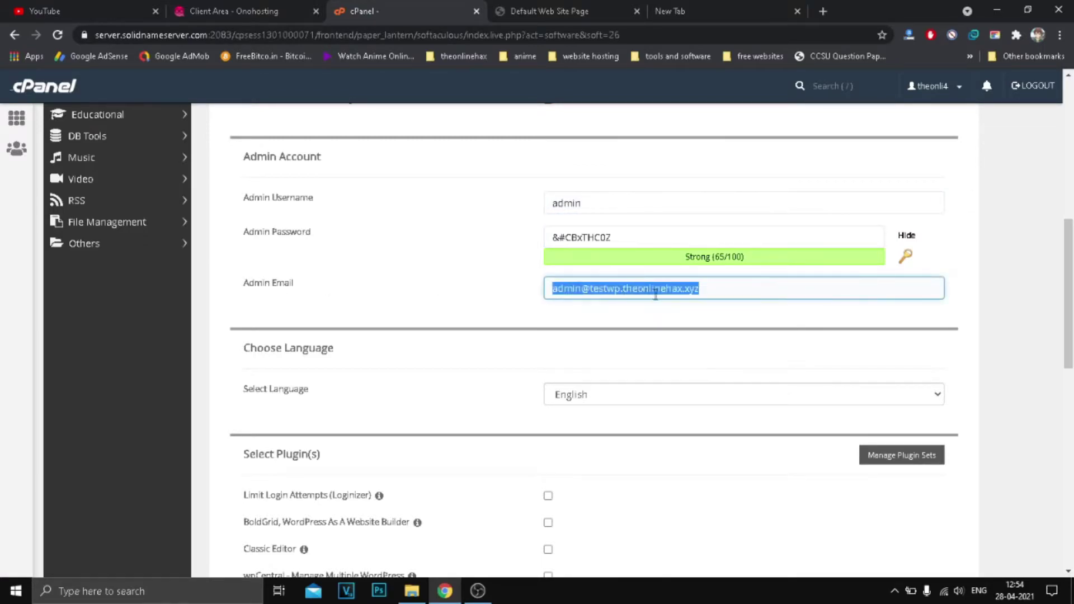
{"action": "type", "text": "ha"}
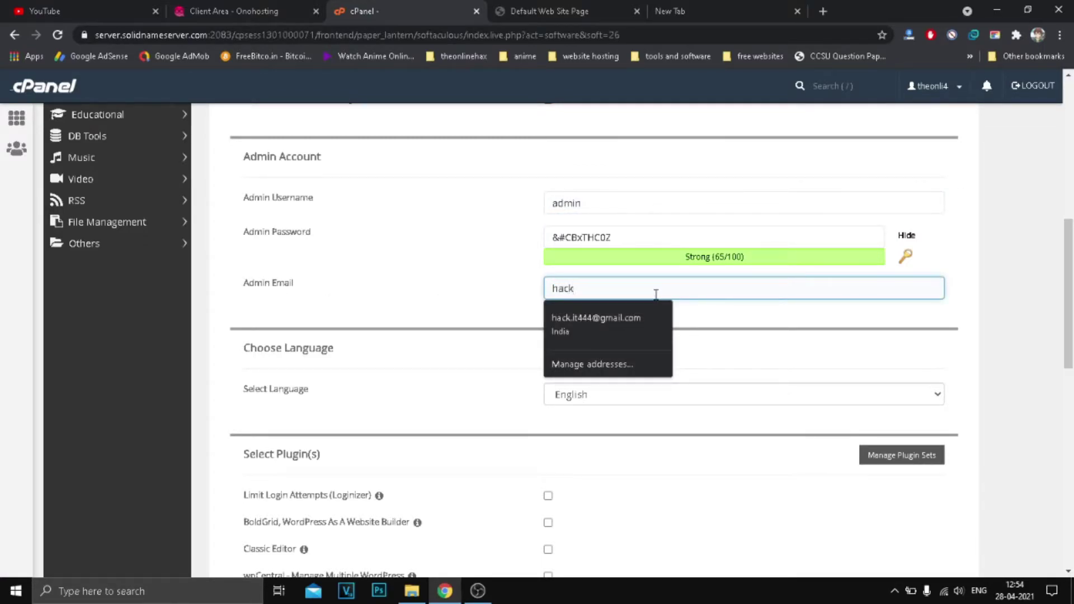
{"action": "type", "text": "ck"}
{"action": "left_click", "coordinate": [602, 334]}
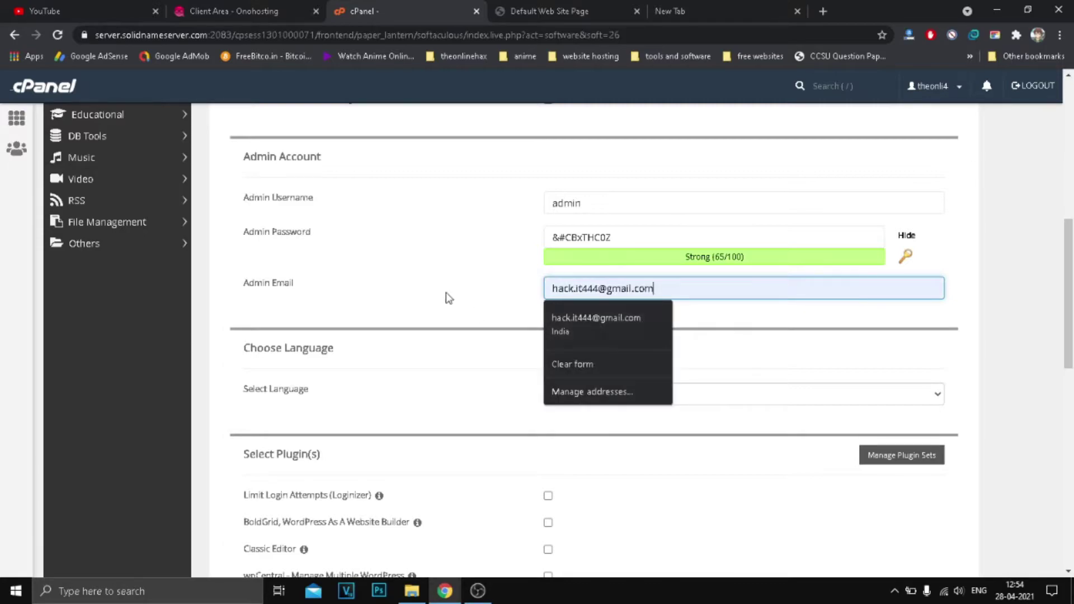
- Look through the available installation languages and select English
{"action": "scroll", "coordinate": [580, 347], "scroll_direction": "down", "scroll_amount": 2}
{"action": "left_click", "coordinate": [583, 261]}
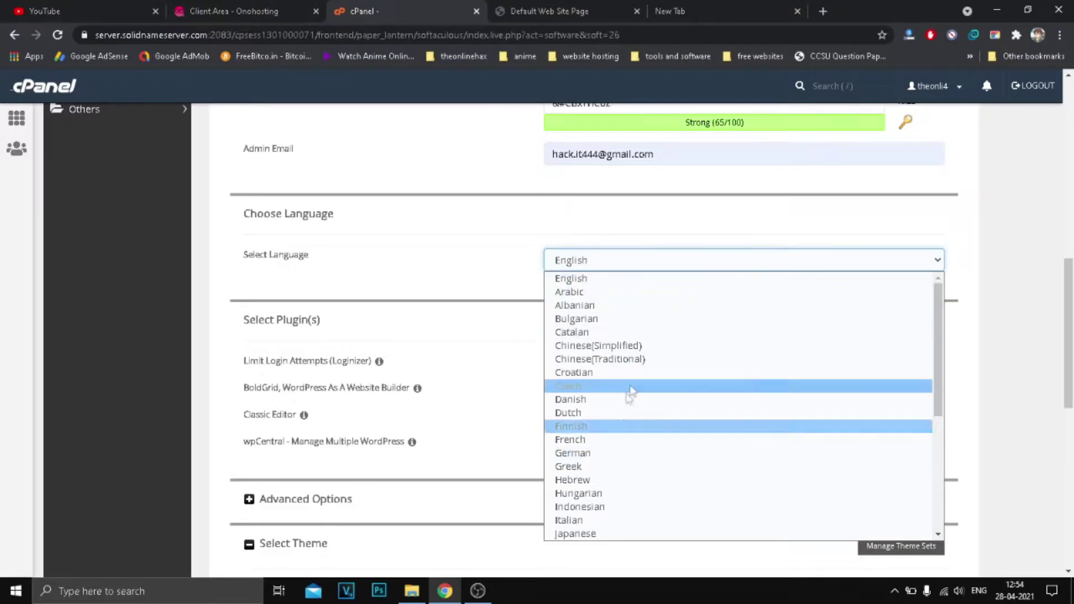
{"action": "scroll", "coordinate": [643, 425], "scroll_direction": "down", "scroll_amount": 5}
{"action": "scroll", "coordinate": [626, 363], "scroll_direction": "up", "scroll_amount": 5}
{"action": "left_click", "coordinate": [600, 281]}
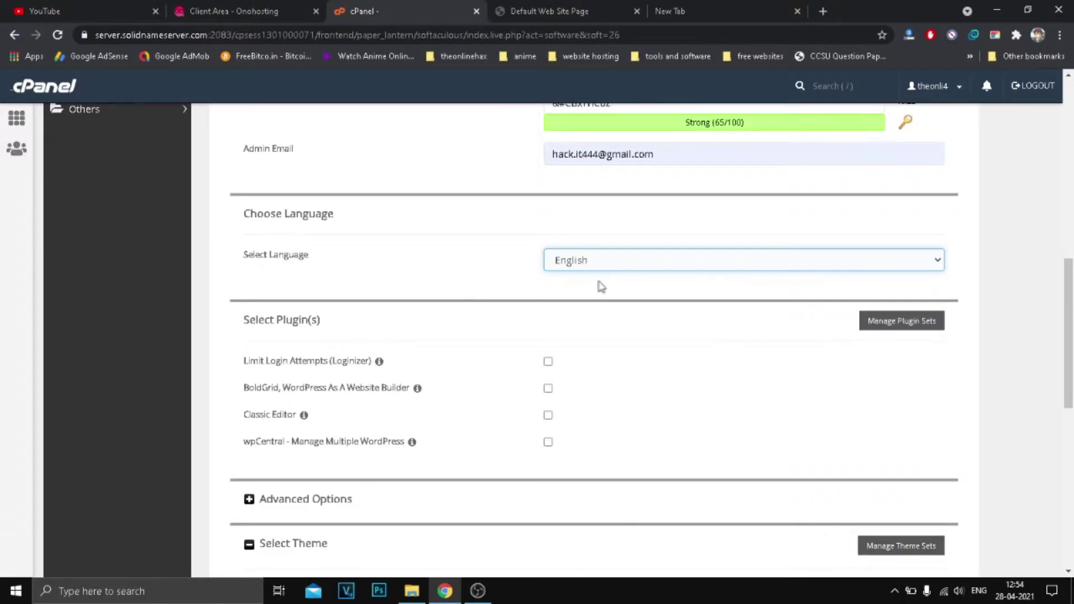
- Include the Classic Editor plugin in the WordPress installation
{"action": "scroll", "coordinate": [601, 287], "scroll_direction": "down", "scroll_amount": 2}
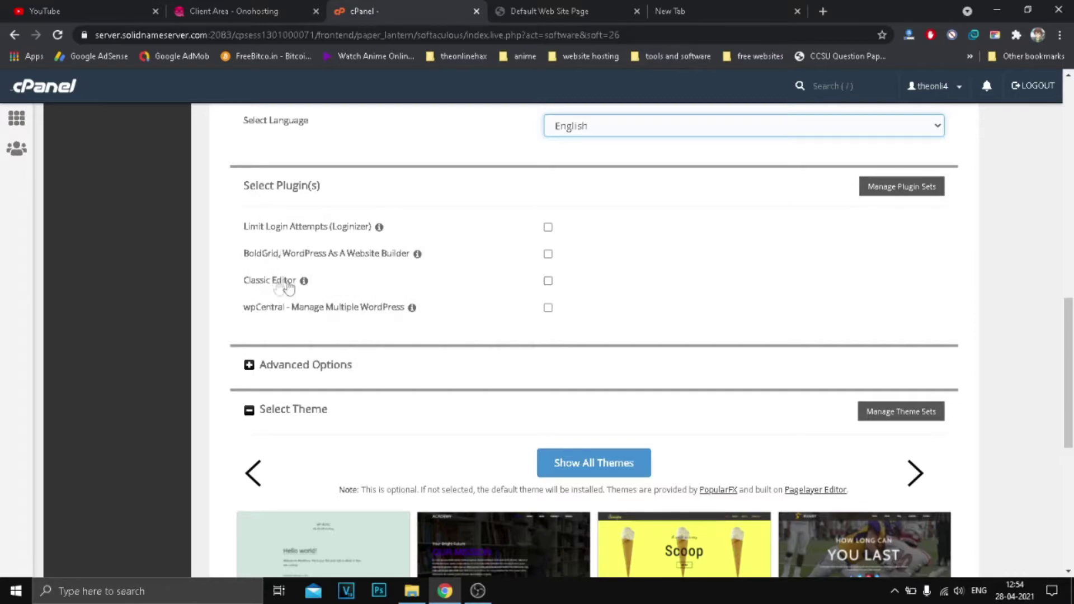
{"action": "left_click", "coordinate": [548, 282]}
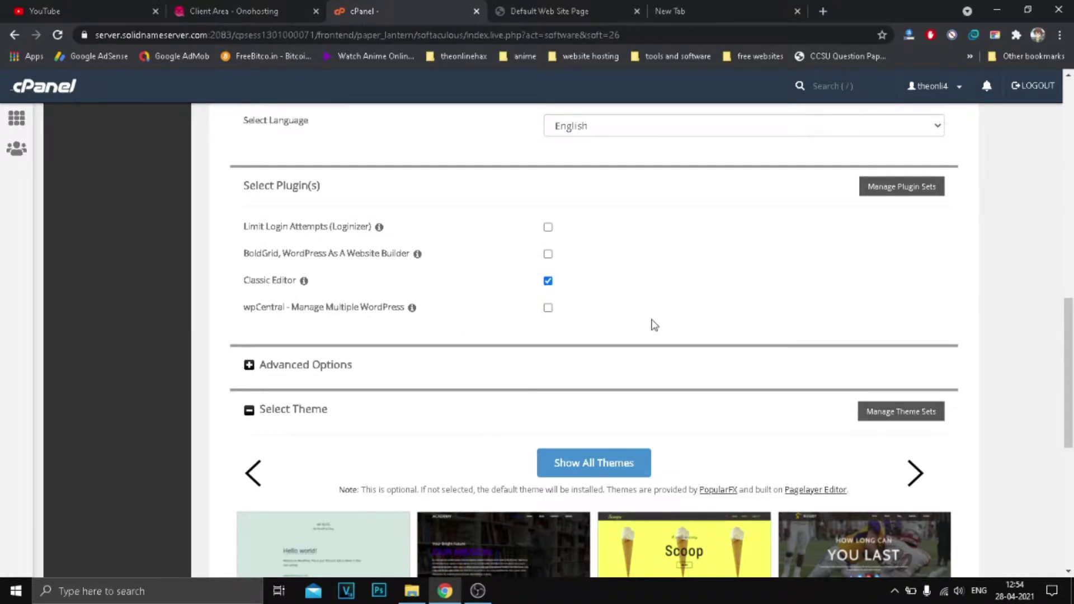
{"action": "scroll", "coordinate": [654, 325], "scroll_direction": "down", "scroll_amount": 1}
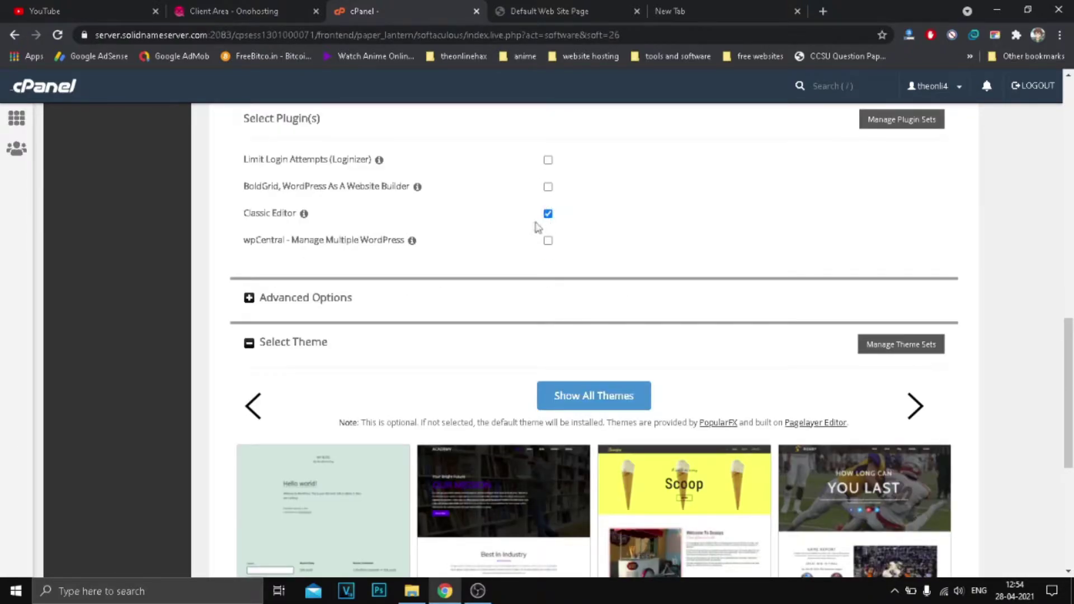
- Review the offered themes and the entered settings without picking a theme, and start the WordPress installation
{"action": "scroll", "coordinate": [654, 278], "scroll_direction": "down", "scroll_amount": 2}
{"action": "scroll", "coordinate": [429, 266], "scroll_direction": "up", "scroll_amount": 1}
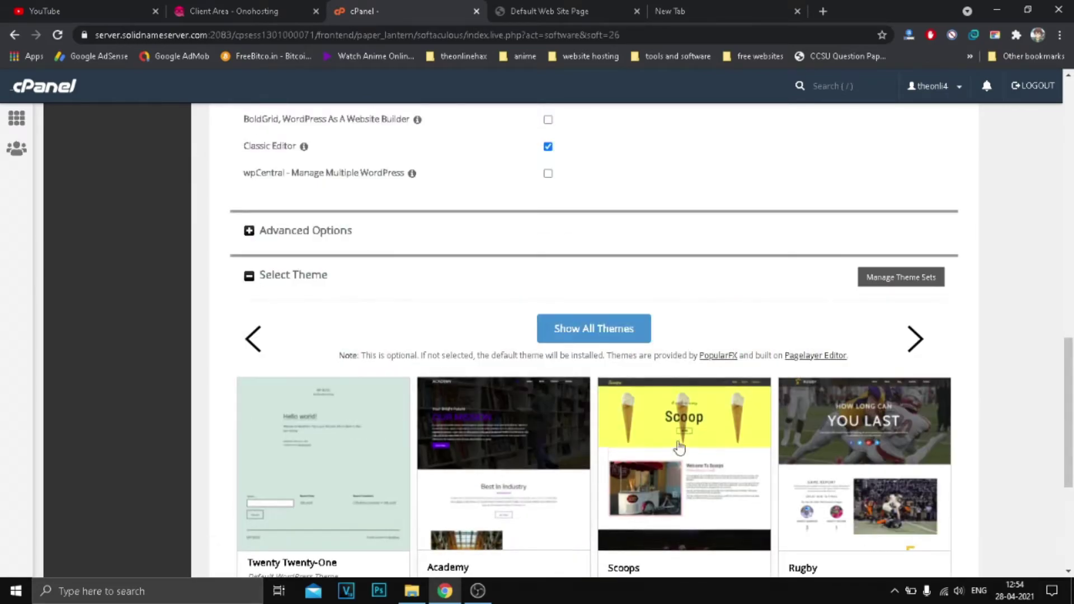
{"action": "scroll", "coordinate": [679, 446], "scroll_direction": "down", "scroll_amount": 3}
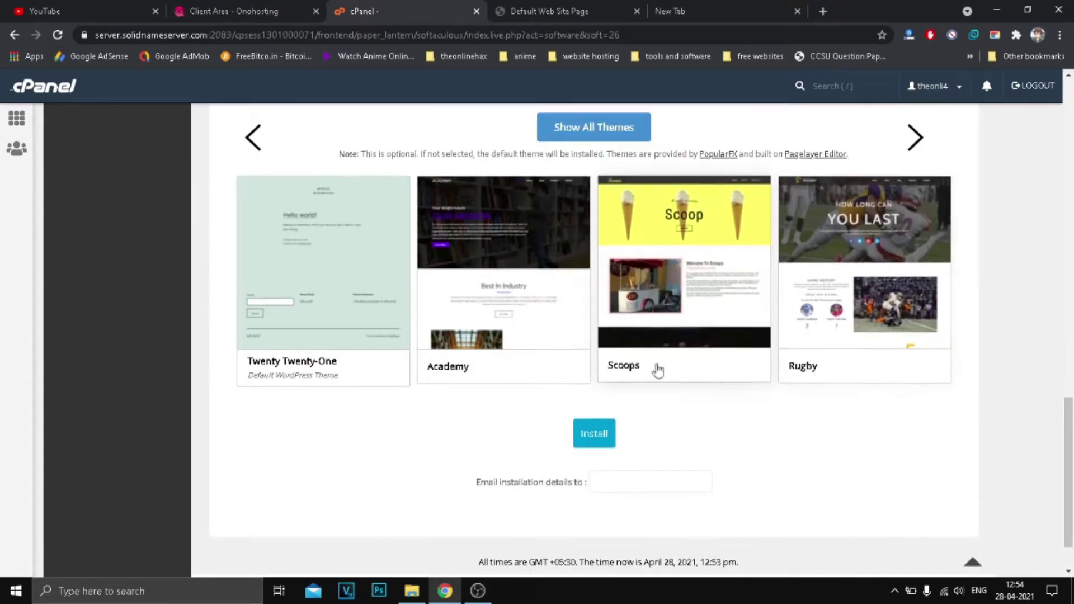
{"action": "scroll", "coordinate": [582, 442], "scroll_direction": "up", "scroll_amount": 1}
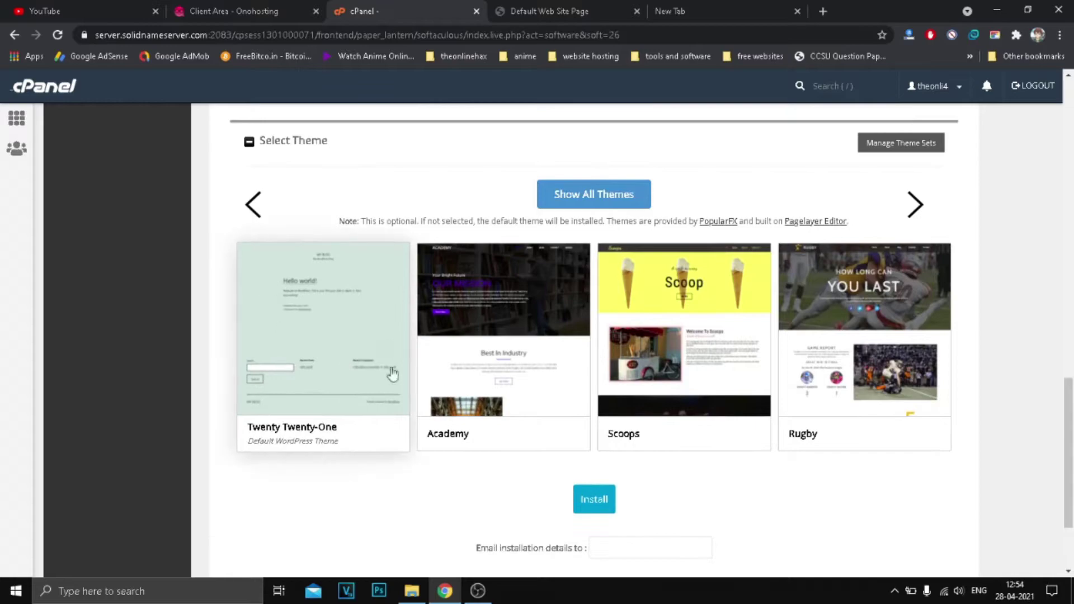
{"action": "scroll", "coordinate": [666, 437], "scroll_direction": "down", "scroll_amount": 2}
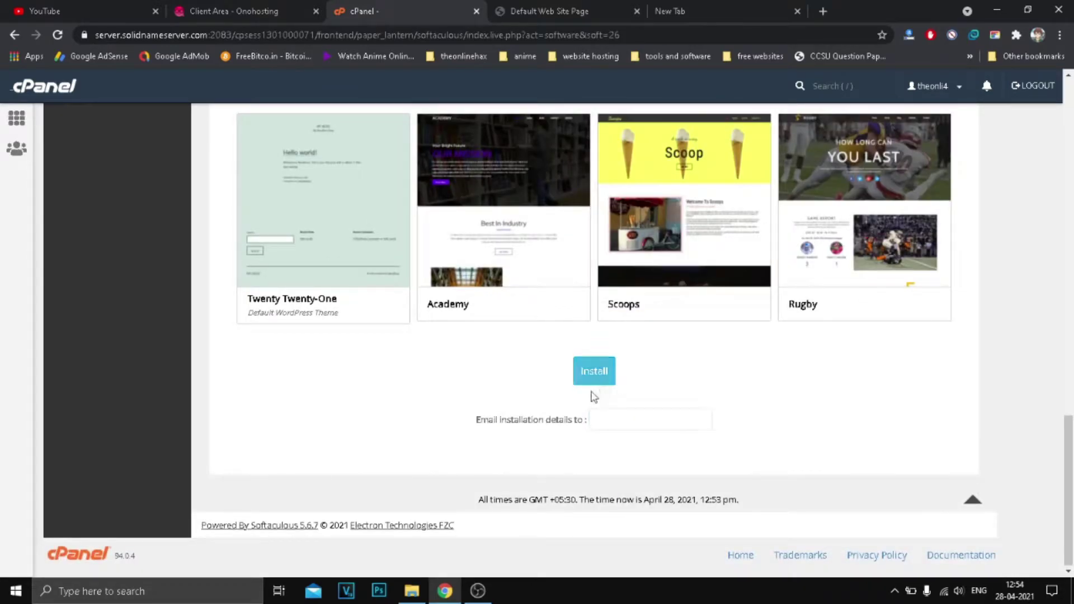
{"action": "double_click", "coordinate": [511, 421]}
{"action": "left_click", "coordinate": [510, 421]}
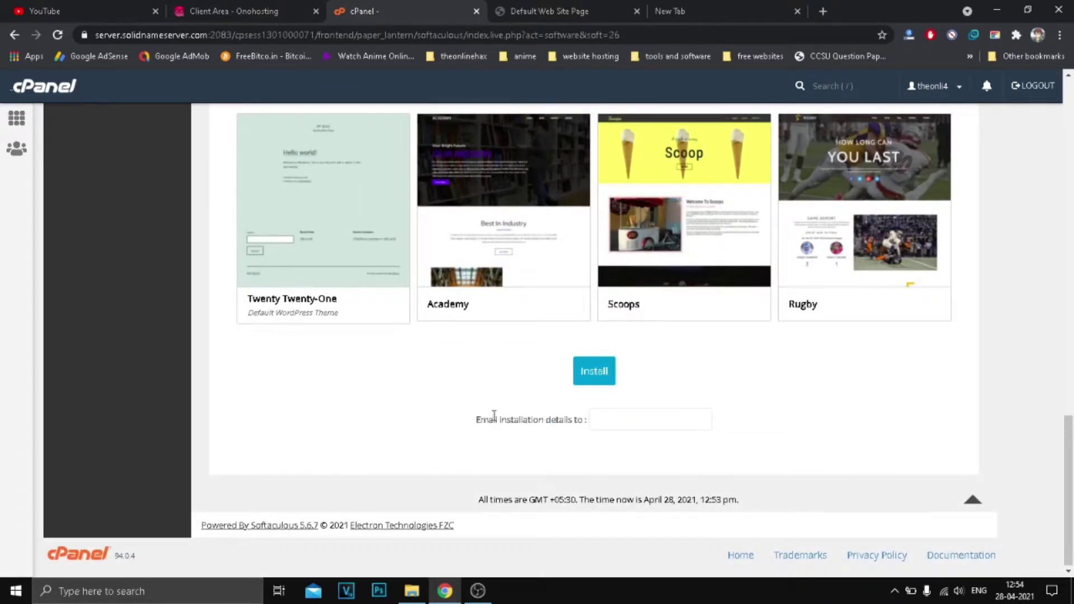
{"action": "scroll", "coordinate": [509, 391], "scroll_direction": "up", "scroll_amount": 12}
{"action": "scroll", "coordinate": [653, 364], "scroll_direction": "up", "scroll_amount": 5}
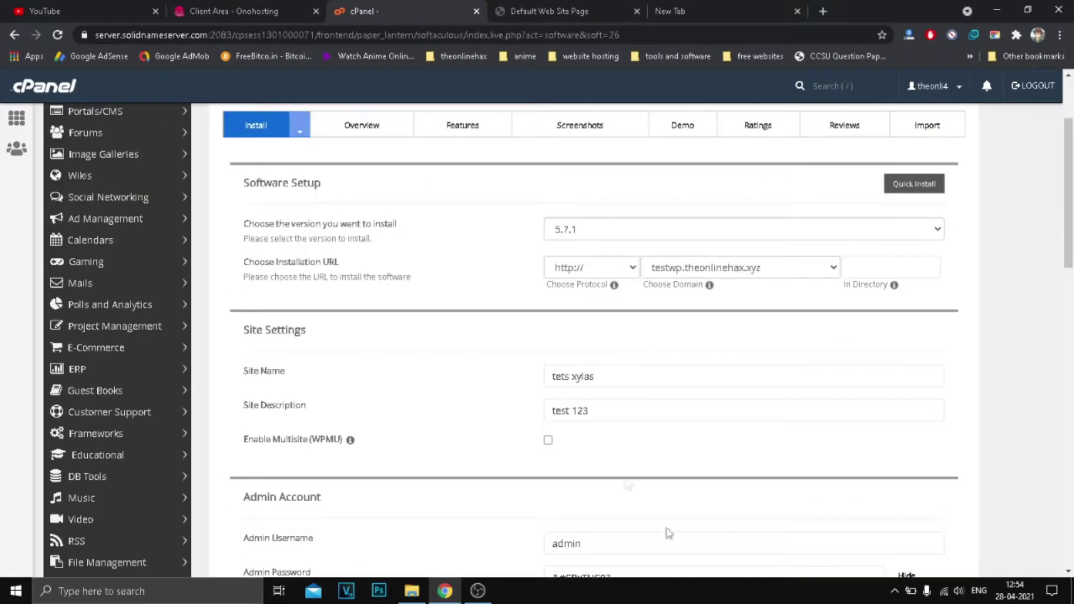
{"action": "scroll", "coordinate": [615, 425], "scroll_direction": "down", "scroll_amount": 4}
{"action": "scroll", "coordinate": [632, 299], "scroll_direction": "down", "scroll_amount": 15}
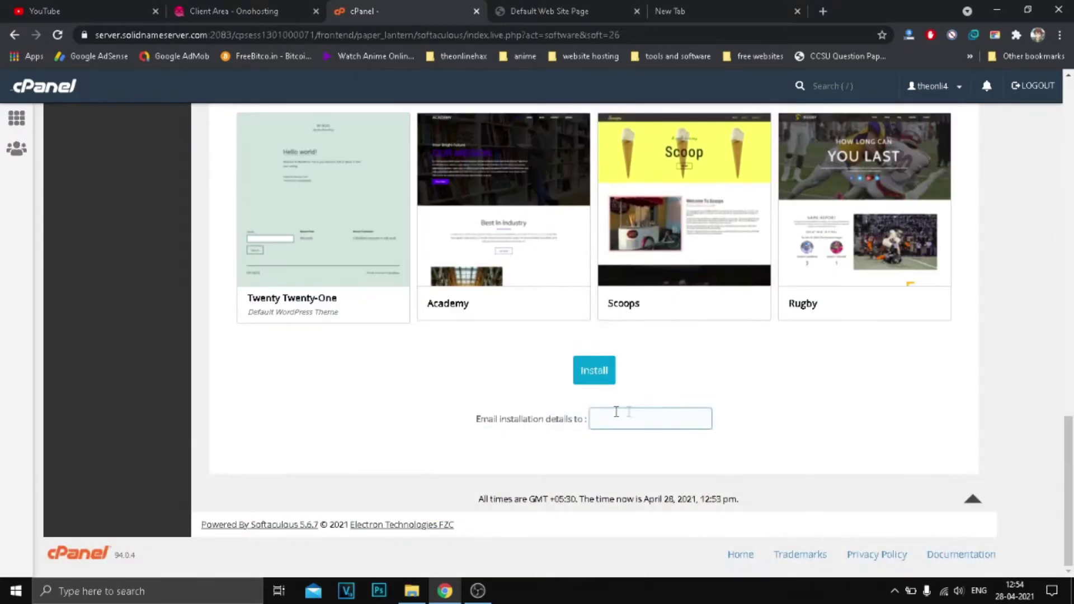
{"action": "left_click", "coordinate": [585, 372]}
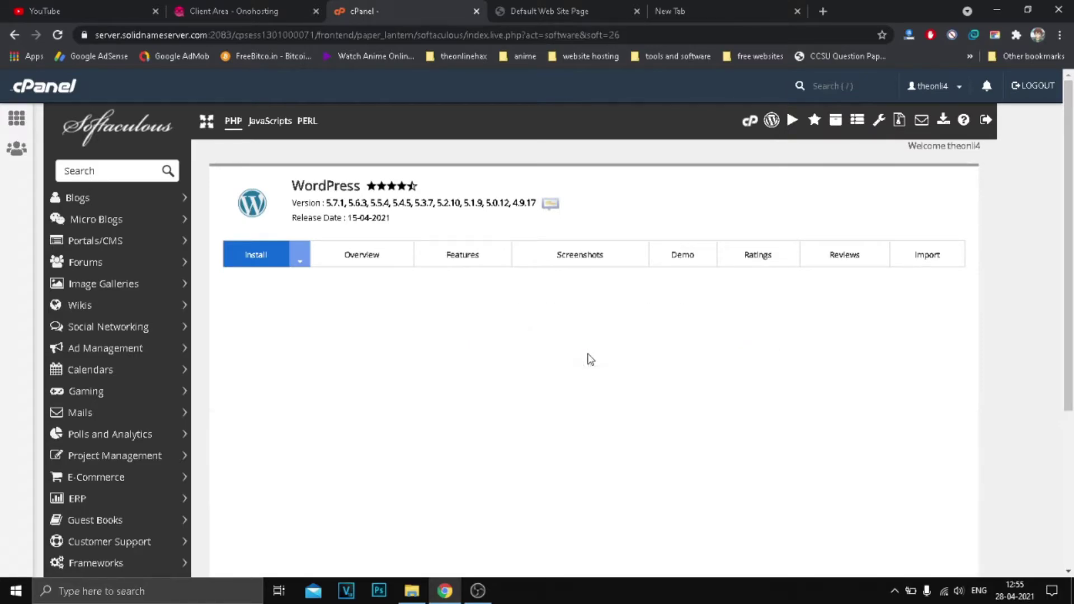
- Read the installation result, reload the testwp.theonlinehax.xyz page and look over the new site's home page
{"action": "scroll", "coordinate": [425, 358], "scroll_direction": "down", "scroll_amount": 4}
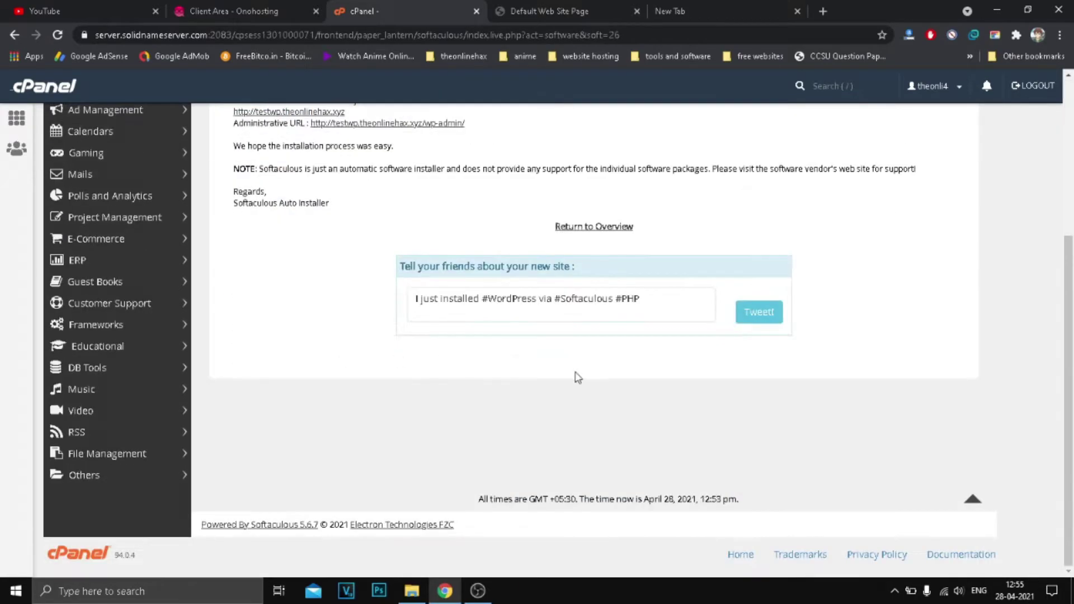
{"action": "scroll", "coordinate": [407, 350], "scroll_direction": "up", "scroll_amount": 2}
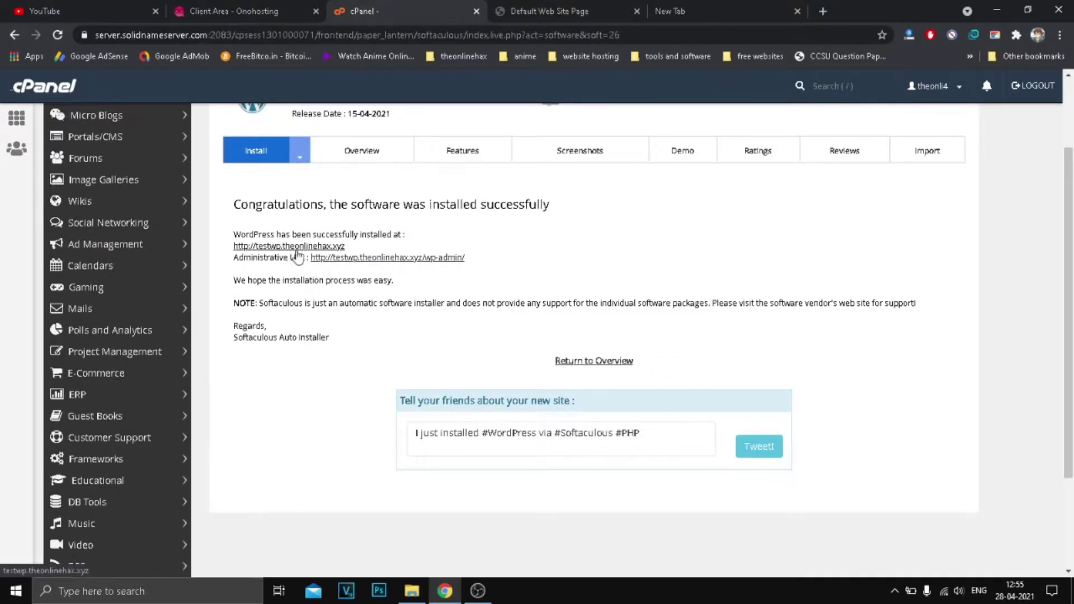
{"action": "left_click", "coordinate": [551, 11]}
{"action": "left_click", "coordinate": [59, 34]}
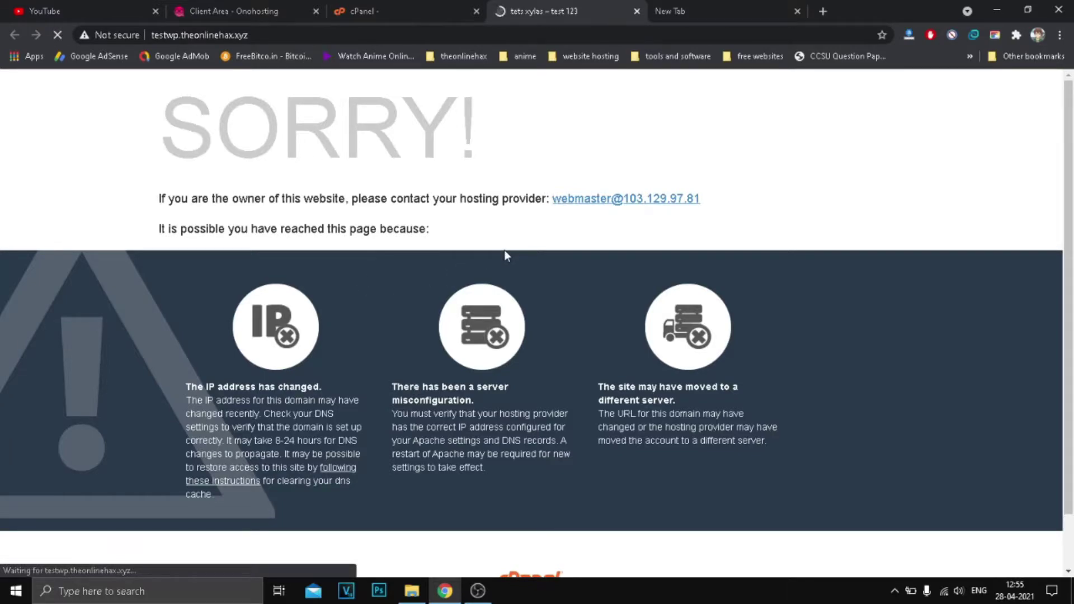
{"action": "scroll", "coordinate": [499, 259], "scroll_direction": "down", "scroll_amount": 5}
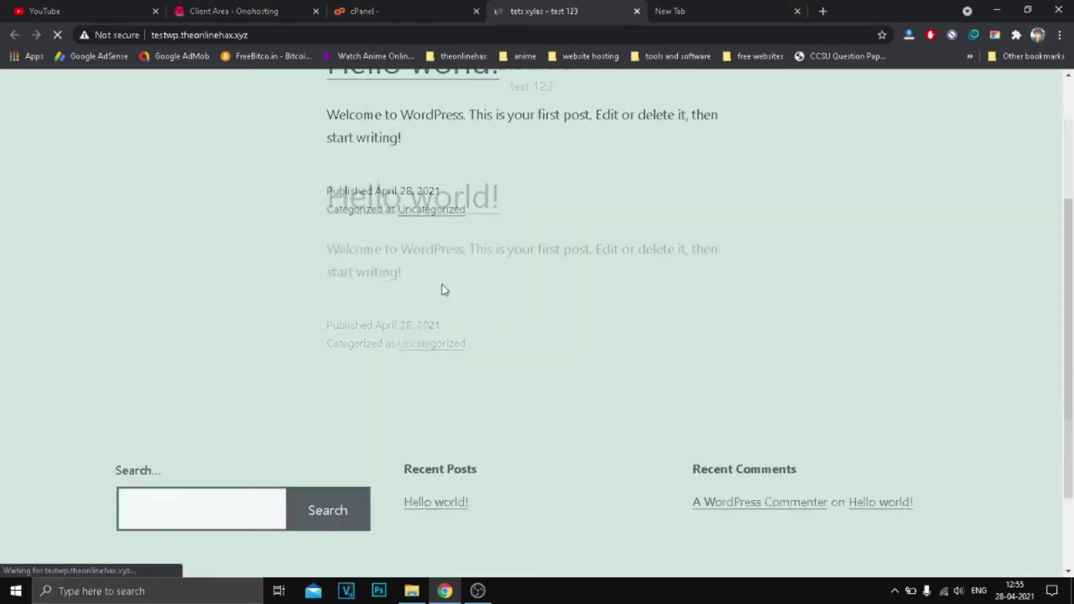
{"action": "scroll", "coordinate": [400, 287], "scroll_direction": "up", "scroll_amount": 5}
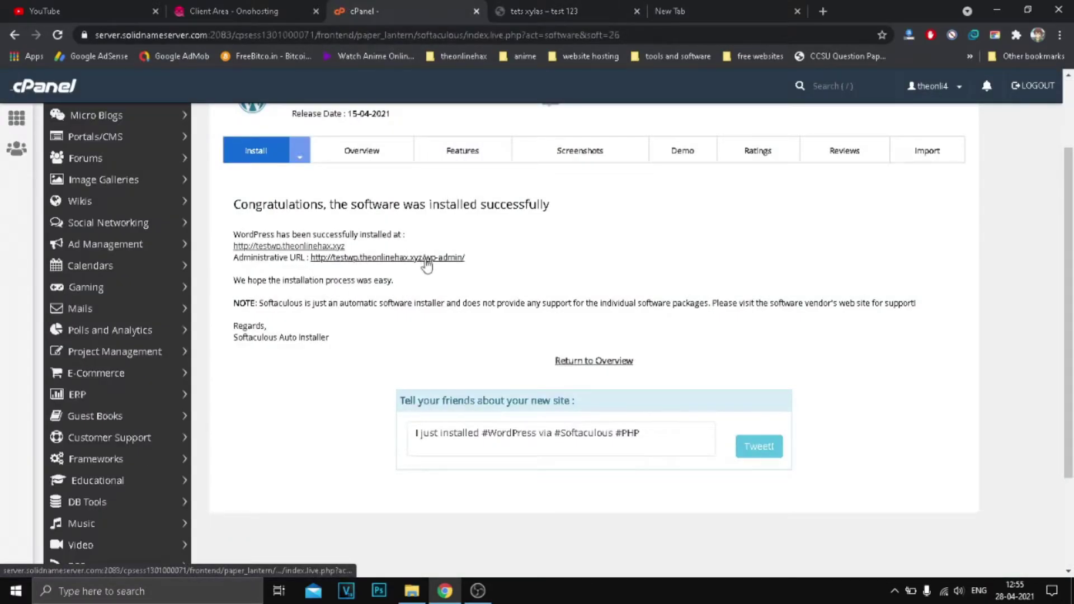
- Open the new site's WordPress dashboard from its administrative URL and check the saved admin password while it loads
{"action": "left_click", "coordinate": [426, 262]}
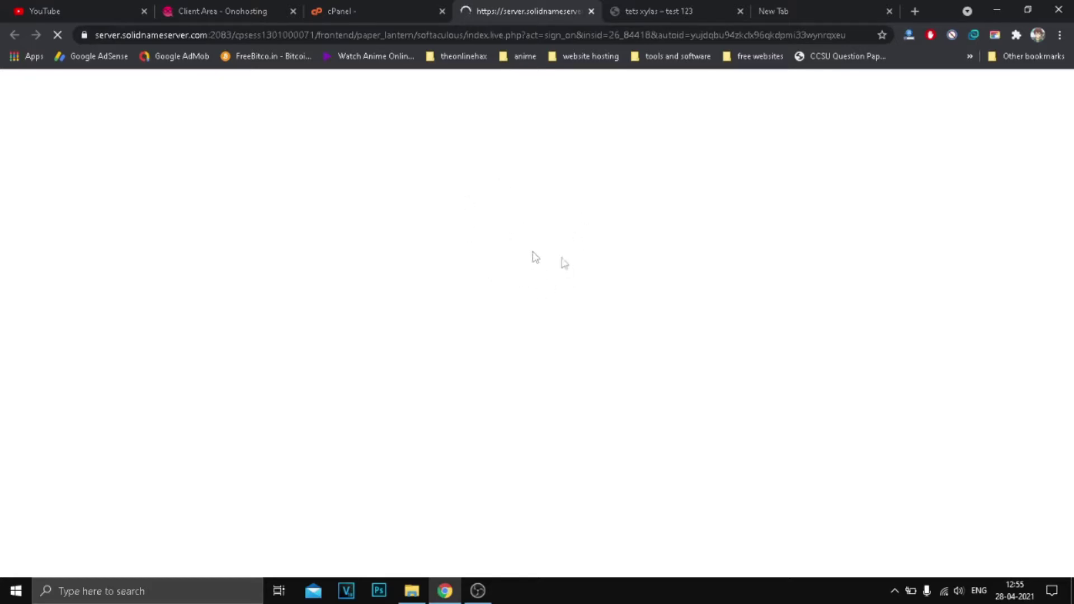
{"action": "left_click", "coordinate": [360, 10]}
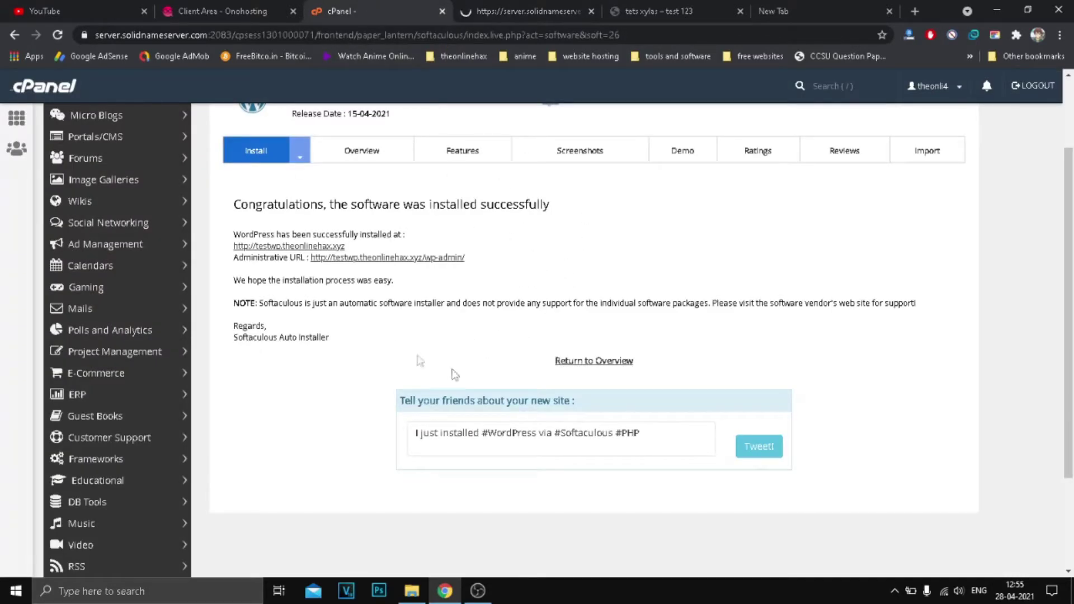
{"action": "left_click", "coordinate": [791, 8]}
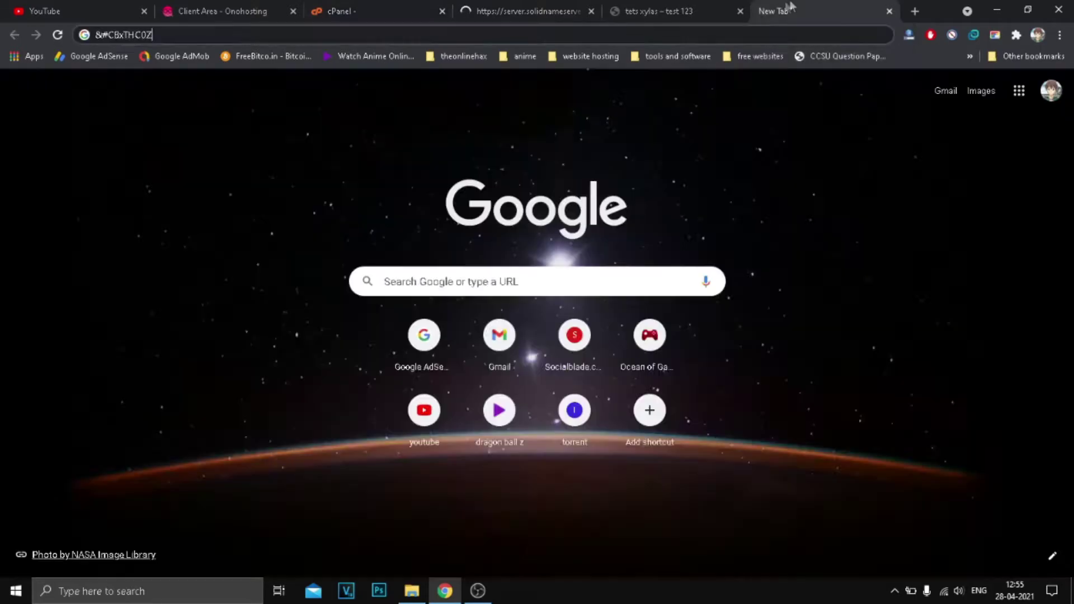
{"action": "left_click", "coordinate": [503, 11]}
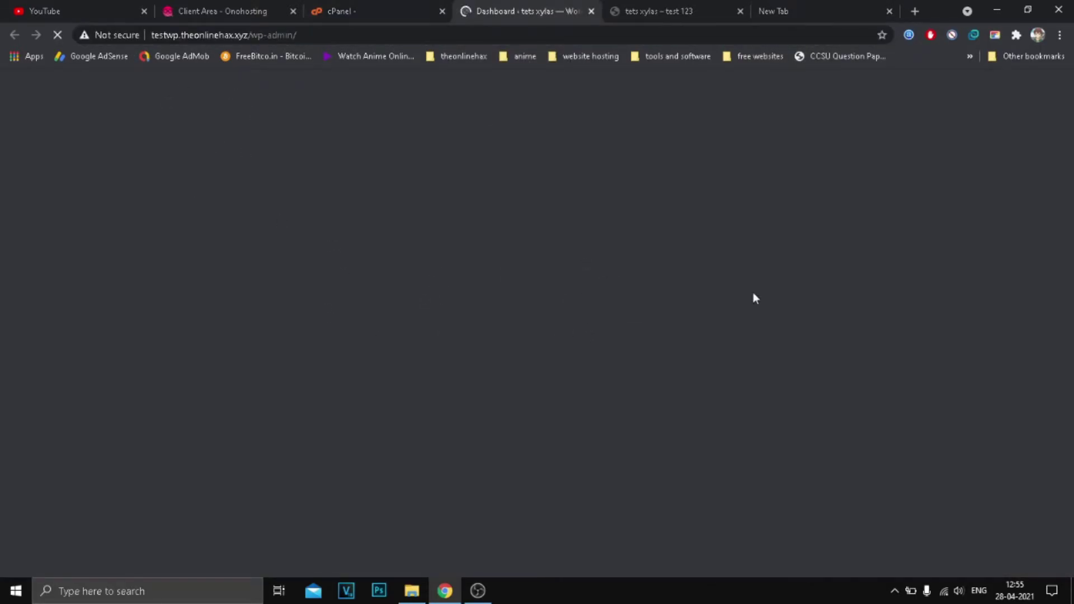
{"action": "left_click", "coordinate": [780, 6]}
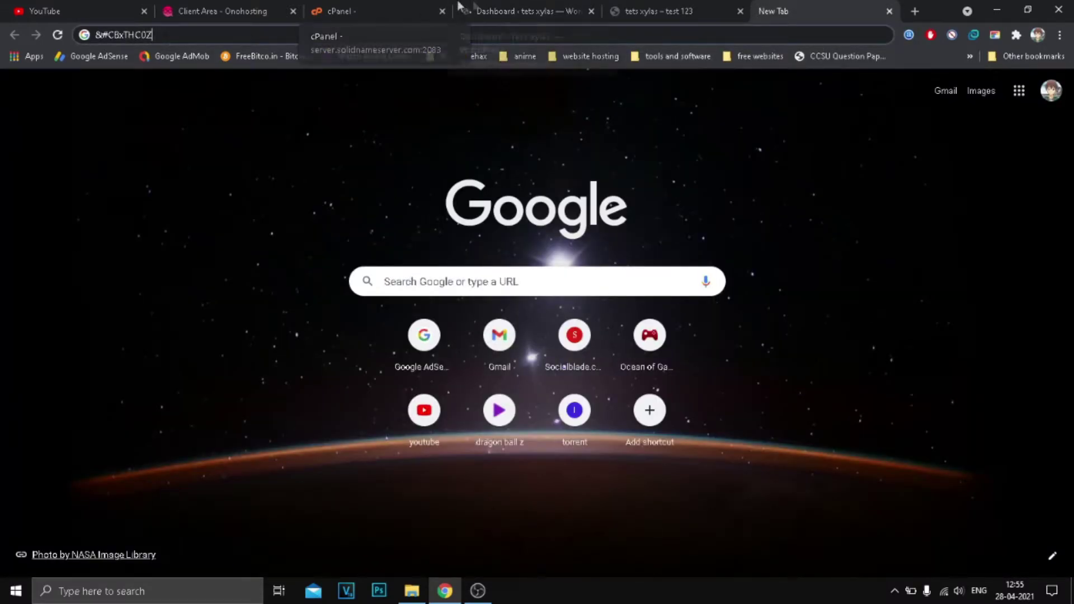
{"action": "left_click", "coordinate": [520, 10]}
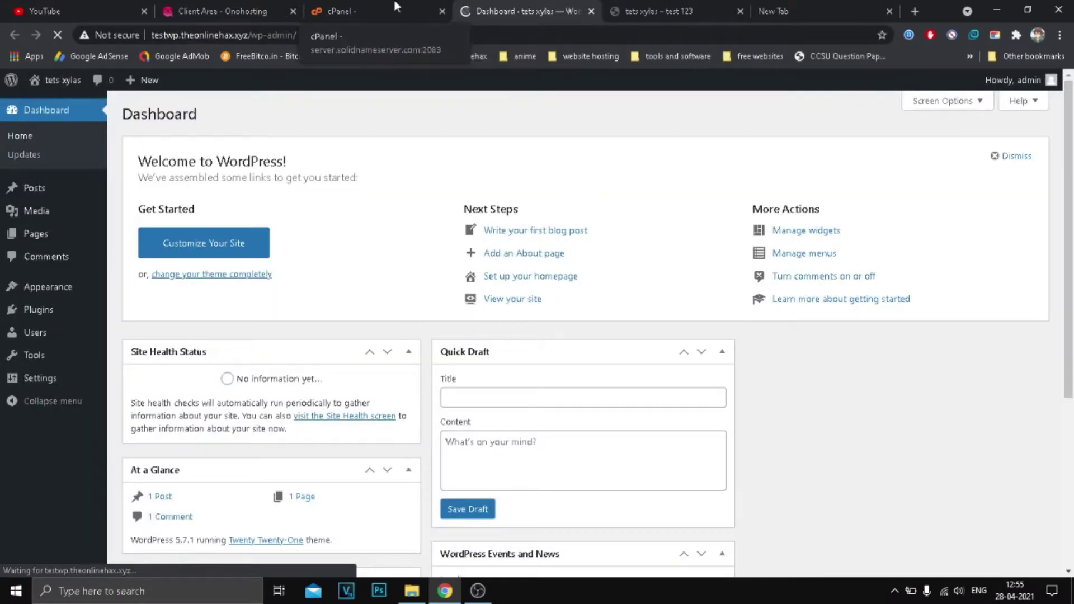
- Return to the cPanel home page and open the testwp.theonlinehax.xyz WordPress installation's details for editing in Softaculous
{"action": "left_click", "coordinate": [358, 11]}
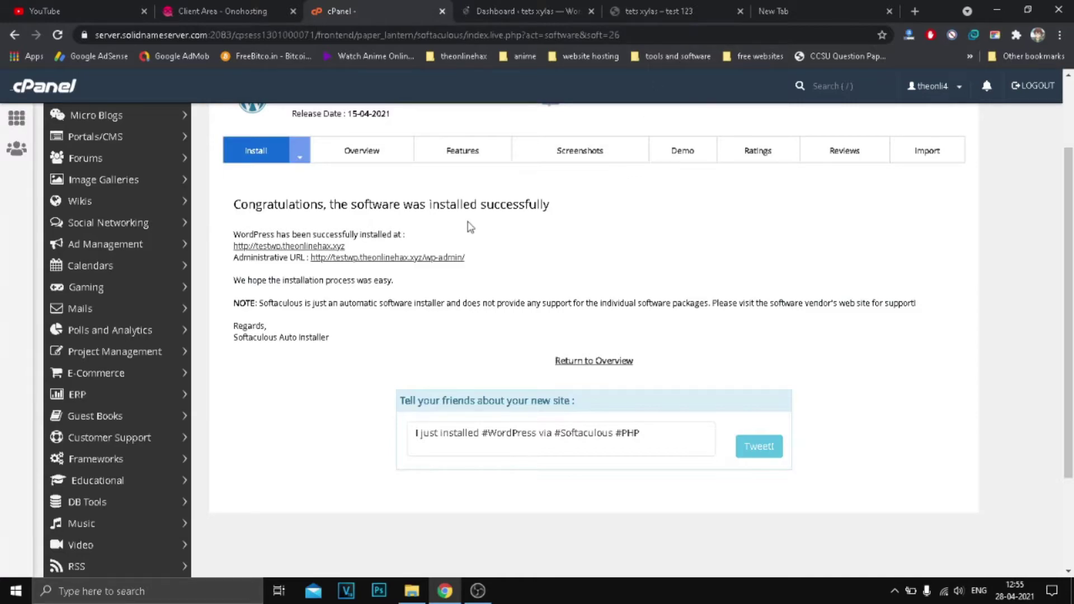
{"action": "scroll", "coordinate": [469, 226], "scroll_direction": "up", "scroll_amount": 2}
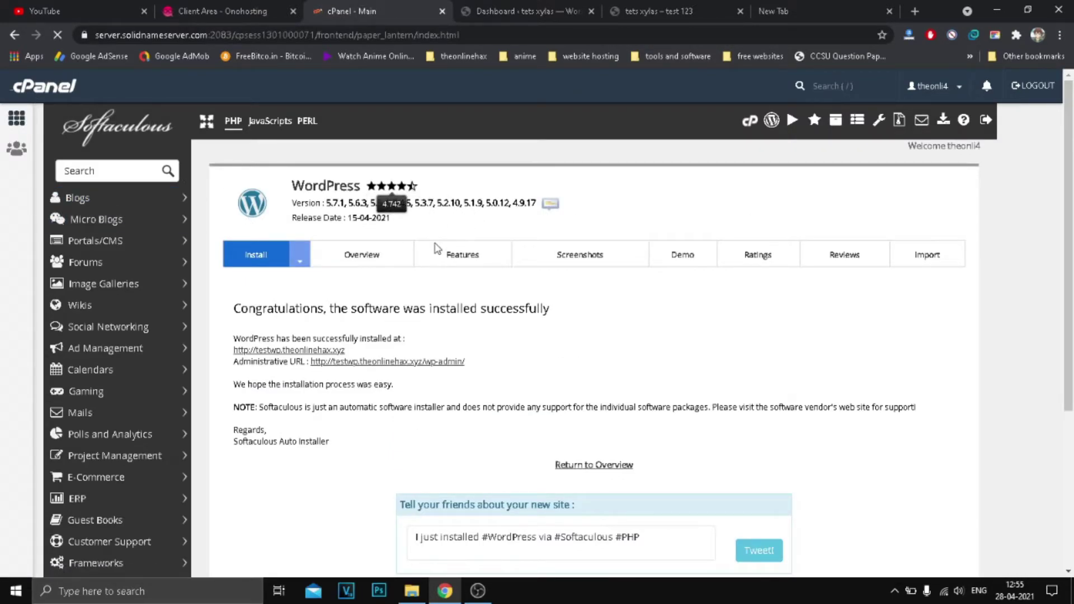
{"action": "scroll", "coordinate": [447, 313], "scroll_direction": "down", "scroll_amount": 5}
{"action": "scroll", "coordinate": [436, 344], "scroll_direction": "up", "scroll_amount": 5}
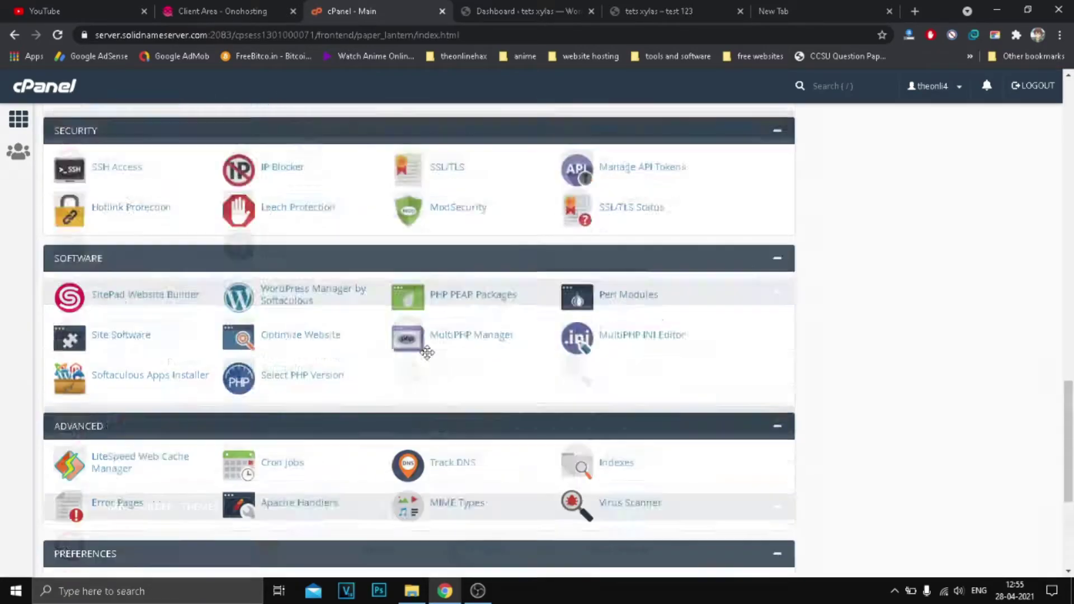
{"action": "scroll", "coordinate": [428, 353], "scroll_direction": "down", "scroll_amount": 4}
{"action": "scroll", "coordinate": [427, 369], "scroll_direction": "down", "scroll_amount": 5}
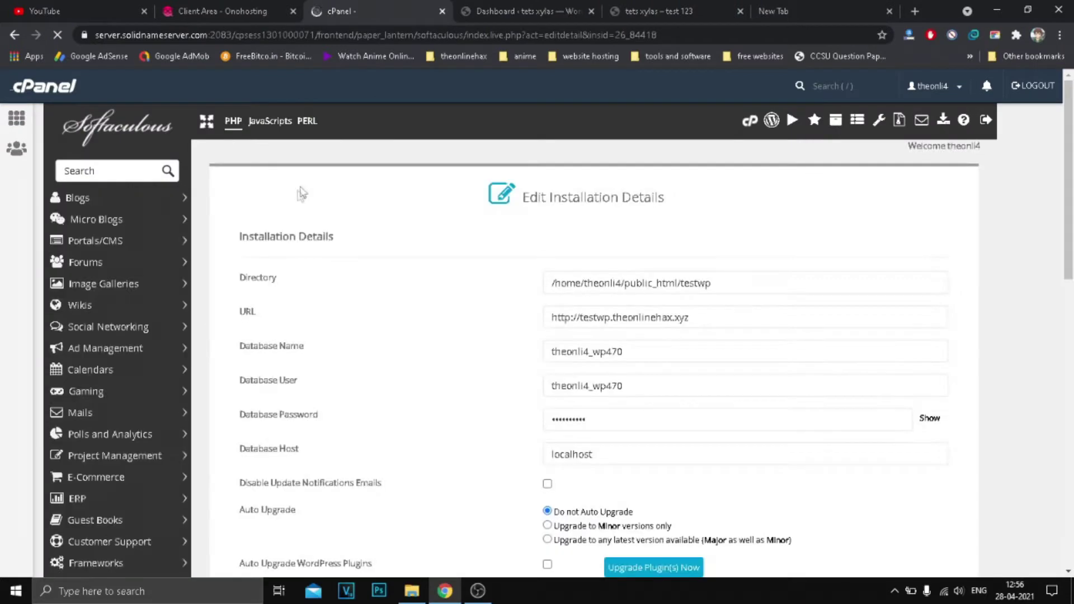
- Examine the installation details form, including the admin username and password reset fields, down to the save option
{"action": "scroll", "coordinate": [418, 263], "scroll_direction": "down", "scroll_amount": 2}
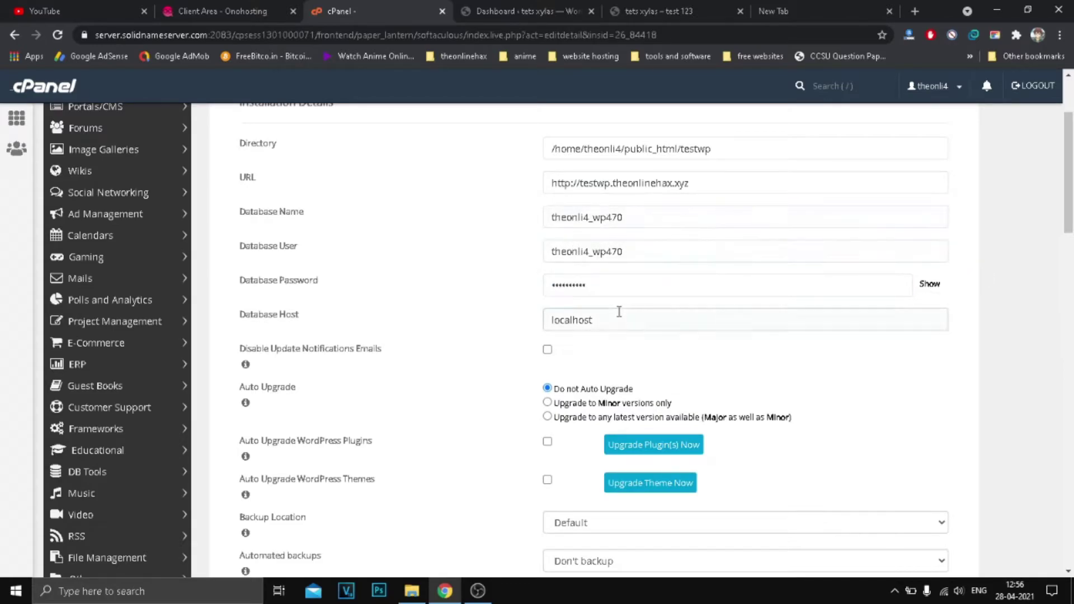
{"action": "scroll", "coordinate": [620, 311], "scroll_direction": "down", "scroll_amount": 10}
{"action": "scroll", "coordinate": [612, 285], "scroll_direction": "up", "scroll_amount": 5}
{"action": "scroll", "coordinate": [464, 242], "scroll_direction": "down", "scroll_amount": 4}
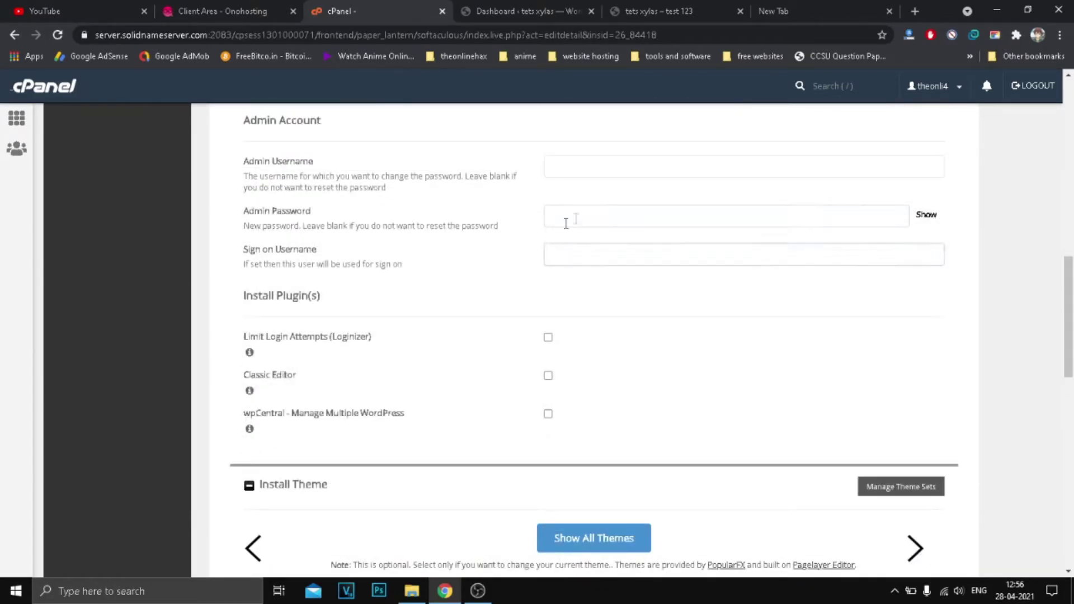
{"action": "left_click", "coordinate": [605, 163]}
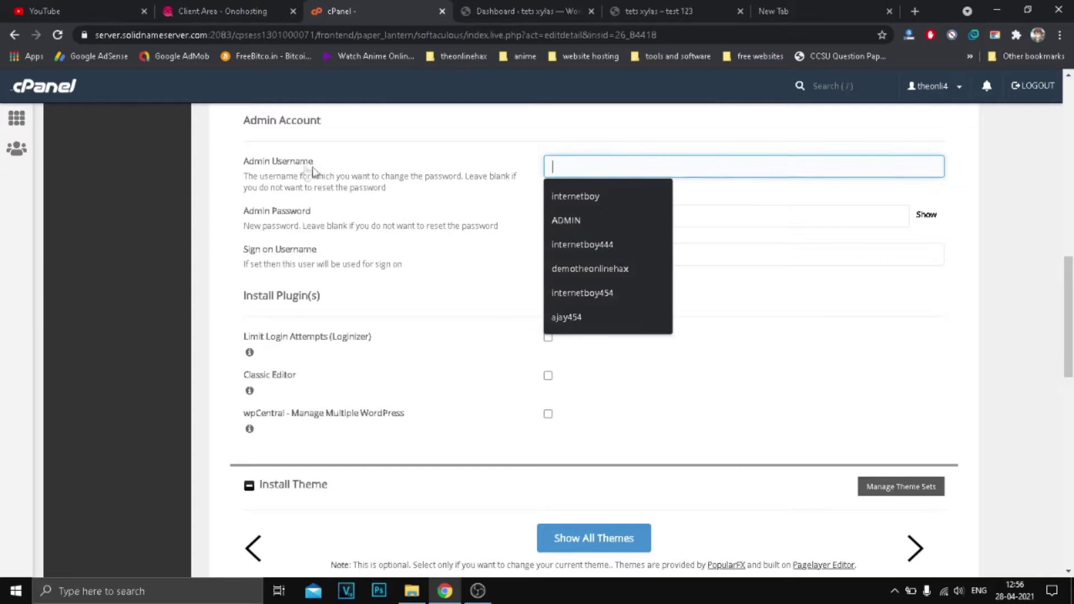
{"action": "left_click", "coordinate": [760, 220]}
{"action": "scroll", "coordinate": [514, 339], "scroll_direction": "down", "scroll_amount": 15}
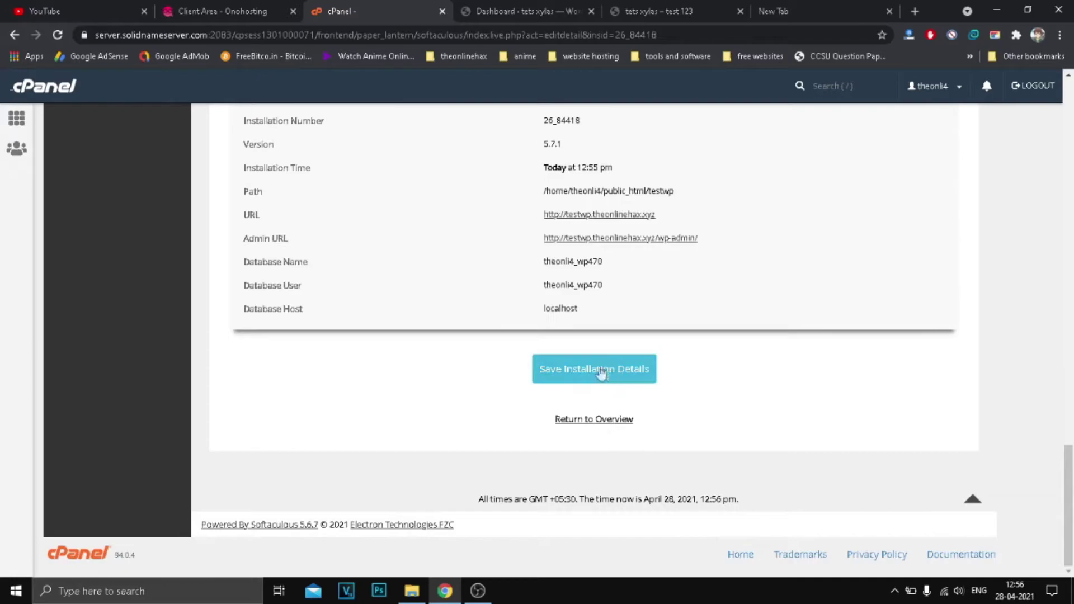
- Review the admin account reset fields again and leave the installation details for the cPanel home page without saving
{"action": "scroll", "coordinate": [637, 368], "scroll_direction": "up", "scroll_amount": 15}
{"action": "scroll", "coordinate": [561, 321], "scroll_direction": "down", "scroll_amount": 7}
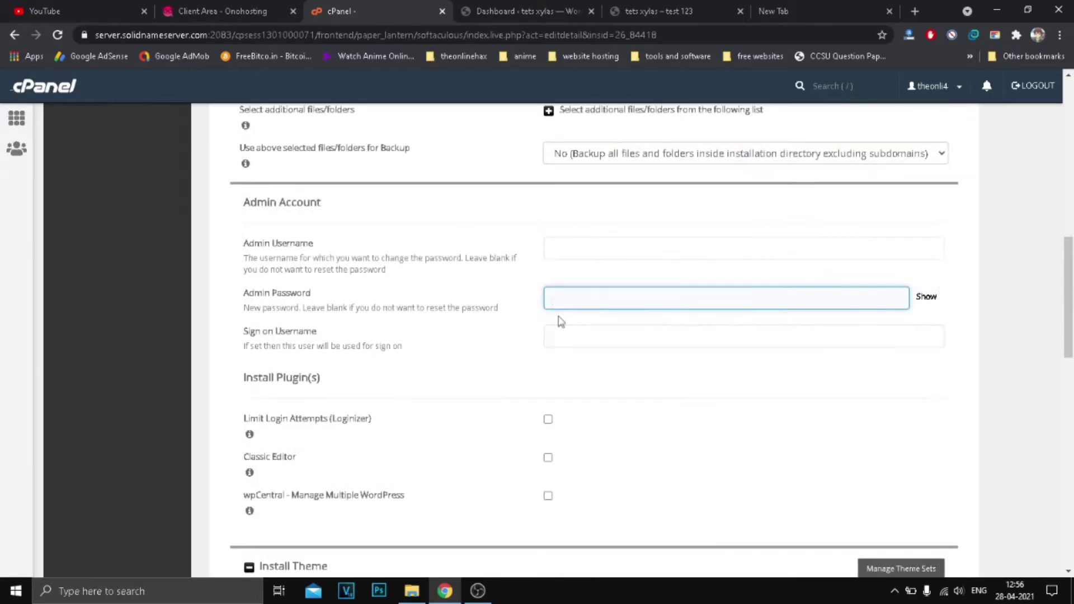
{"action": "scroll", "coordinate": [501, 325], "scroll_direction": "up", "scroll_amount": 10}
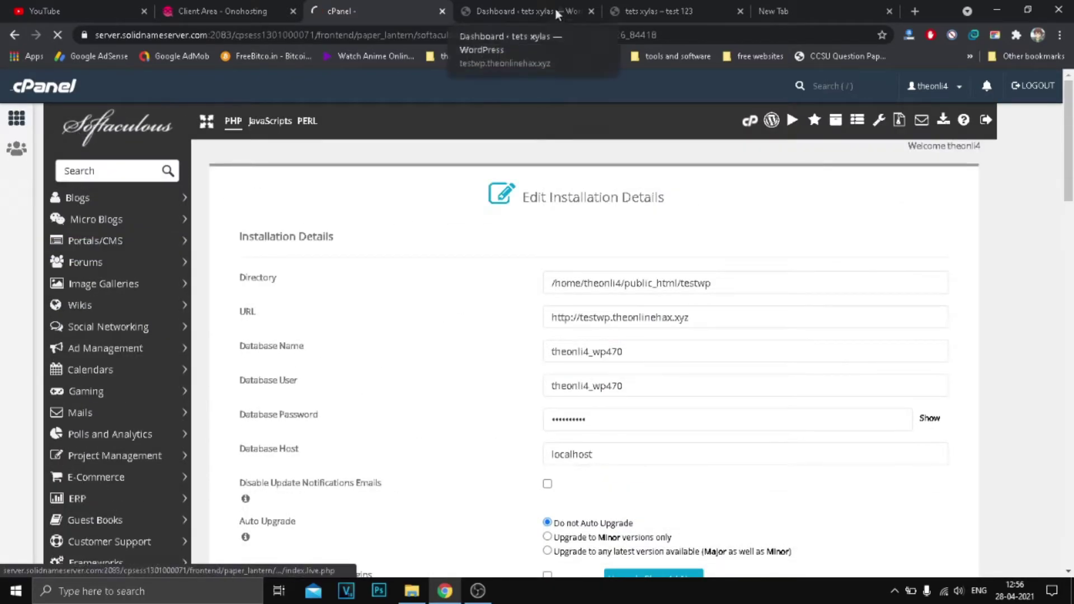
- Switch to the new site's WordPress dashboard and look over its welcome, activity and news sections
{"action": "left_click", "coordinate": [532, 10]}
{"action": "left_click", "coordinate": [380, 11]}
{"action": "left_click", "coordinate": [535, 6]}
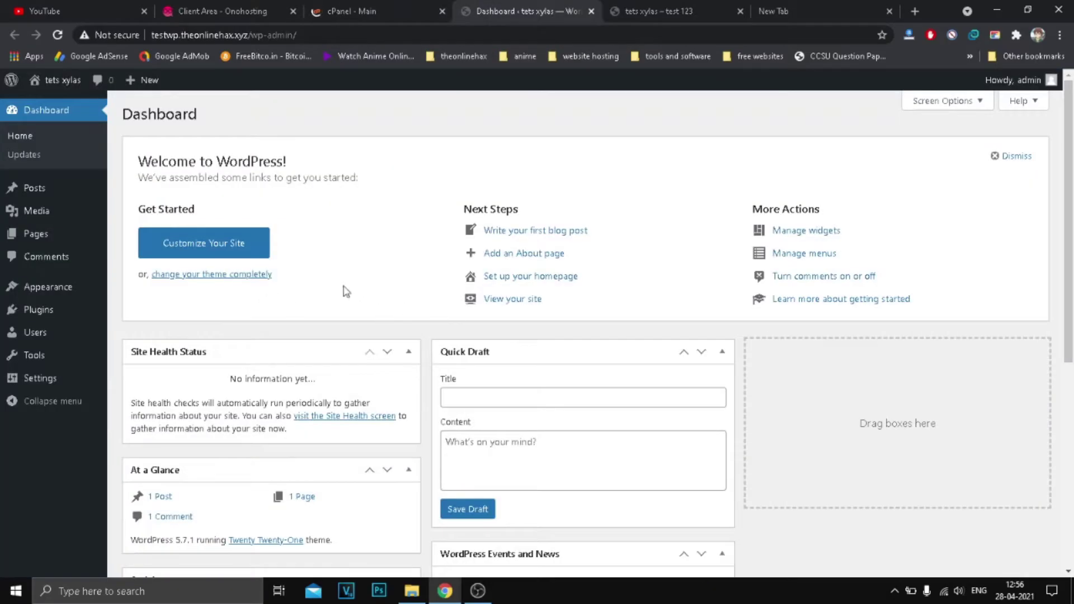
{"action": "scroll", "coordinate": [576, 271], "scroll_direction": "down", "scroll_amount": 6}
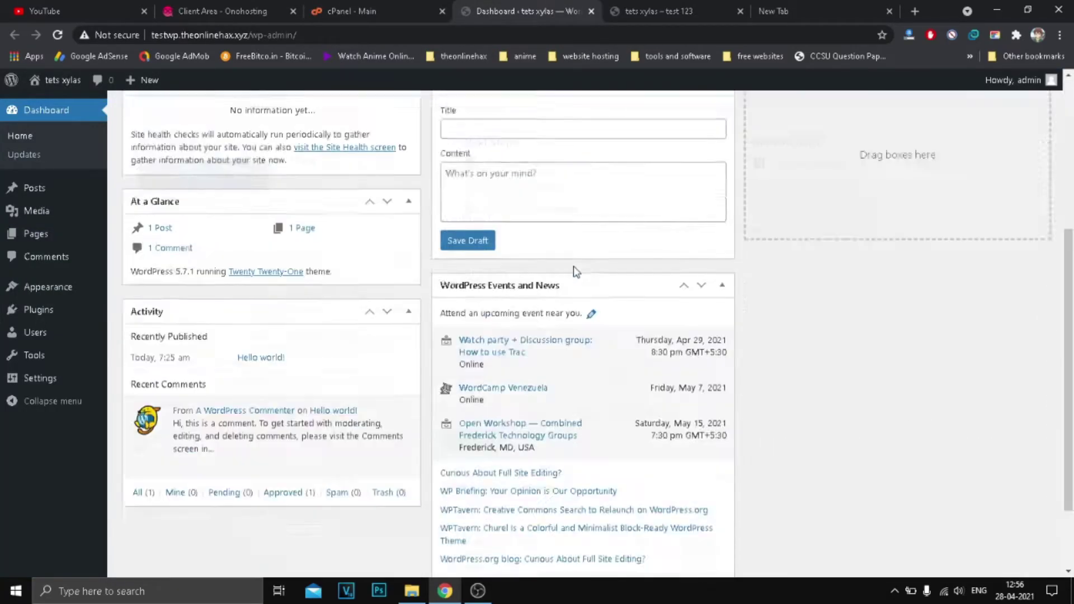
{"action": "scroll", "coordinate": [590, 302], "scroll_direction": "up", "scroll_amount": 6}
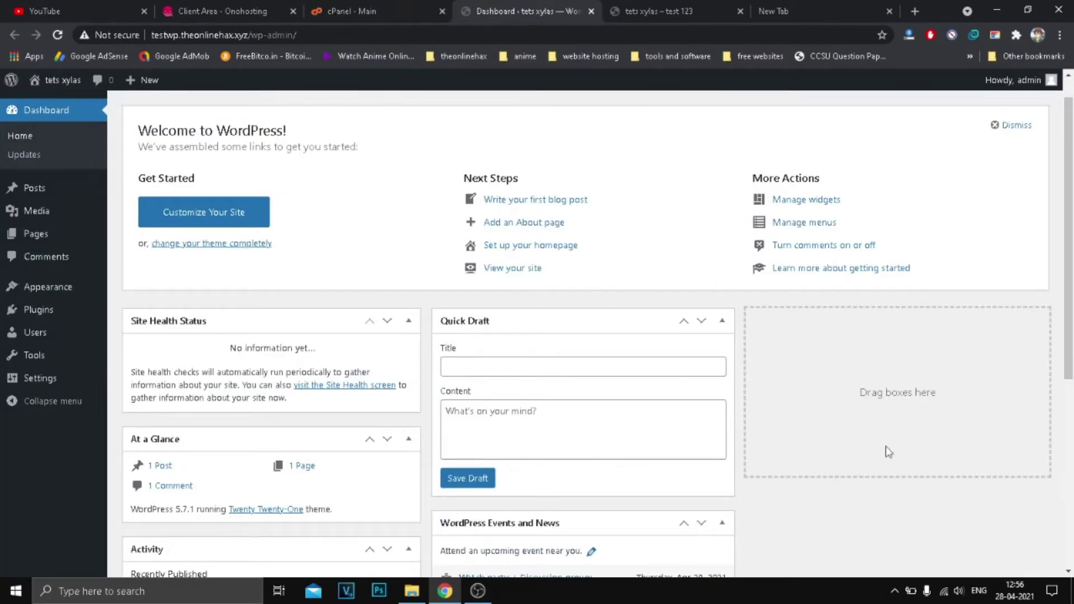
- Go from the public testwp.theonlinehax.xyz site to its dashboard and open the page for adding new themes
{"action": "left_click", "coordinate": [672, 12]}
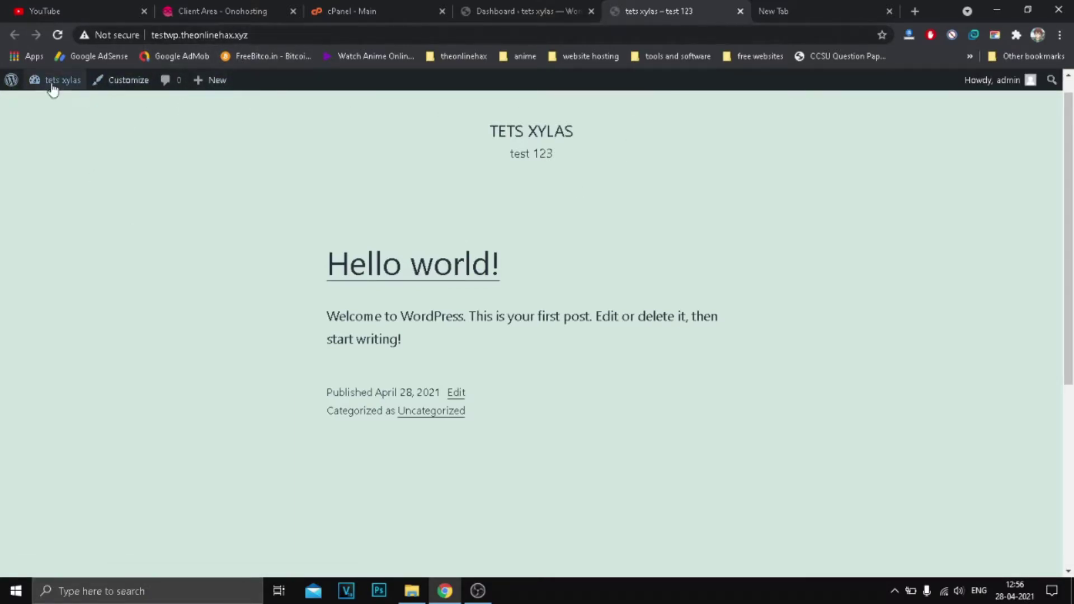
{"action": "mouse_move", "coordinate": [53, 87]}
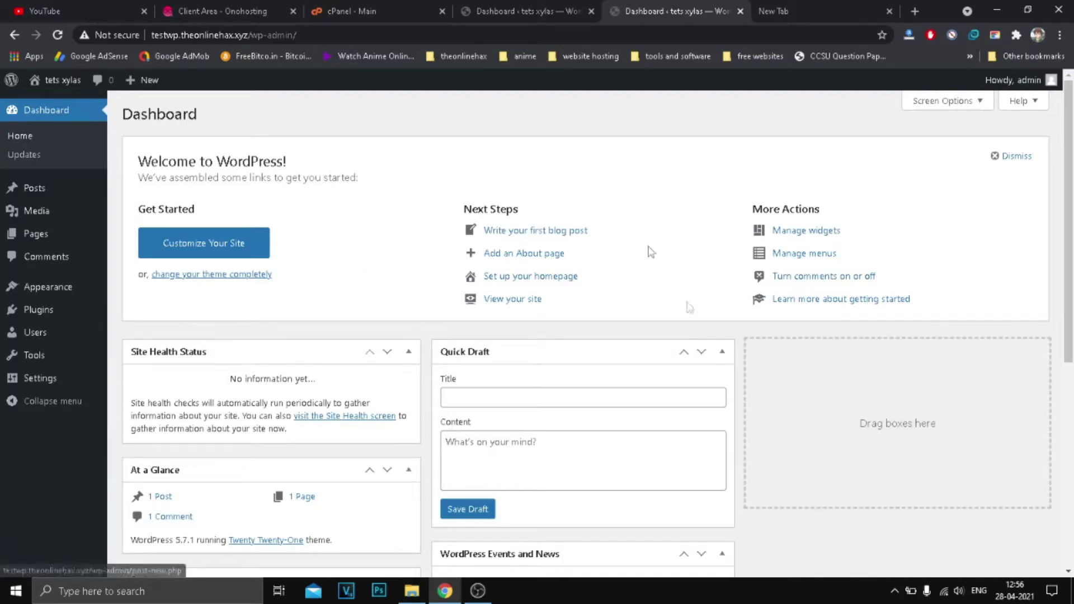
{"action": "mouse_move", "coordinate": [47, 297]}
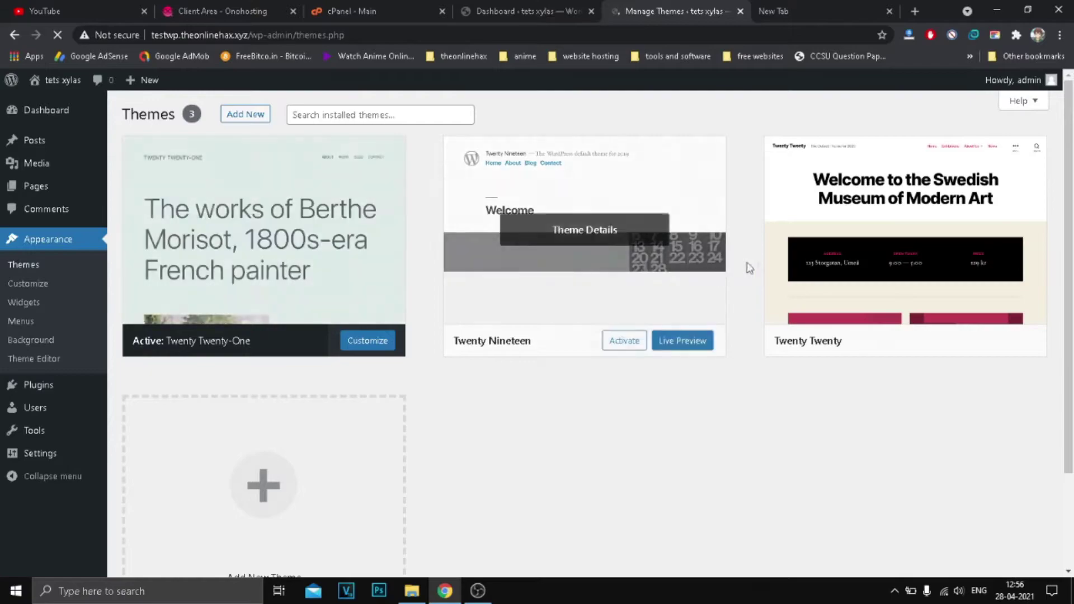
{"action": "scroll", "coordinate": [386, 410], "scroll_direction": "down", "scroll_amount": 2}
{"action": "left_click", "coordinate": [269, 457]}
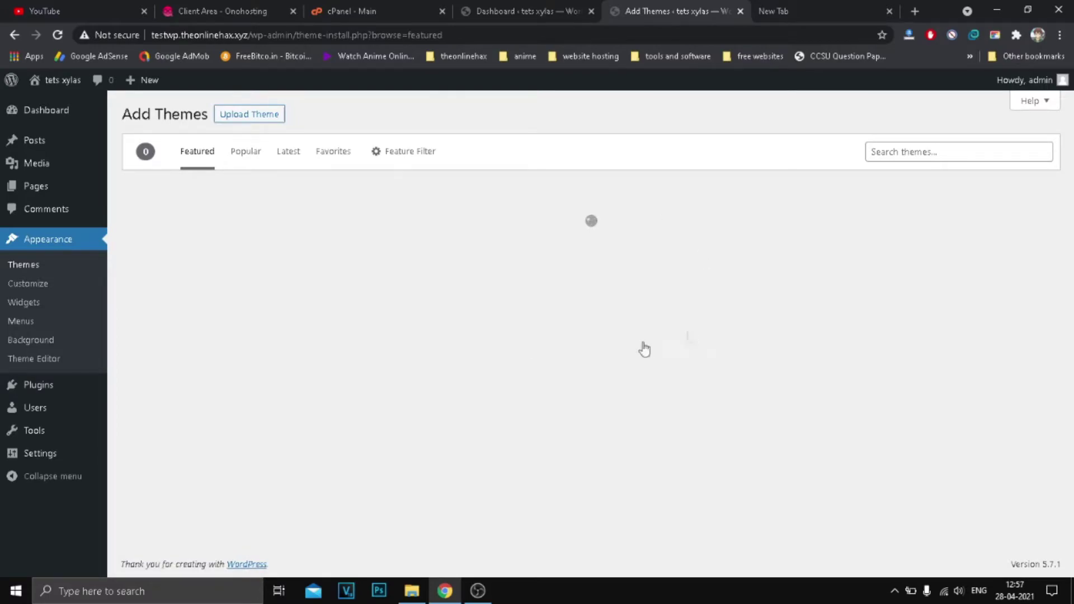
- Browse the featured themes down to the Merlin theme
{"action": "scroll", "coordinate": [642, 326], "scroll_direction": "down", "scroll_amount": 15}
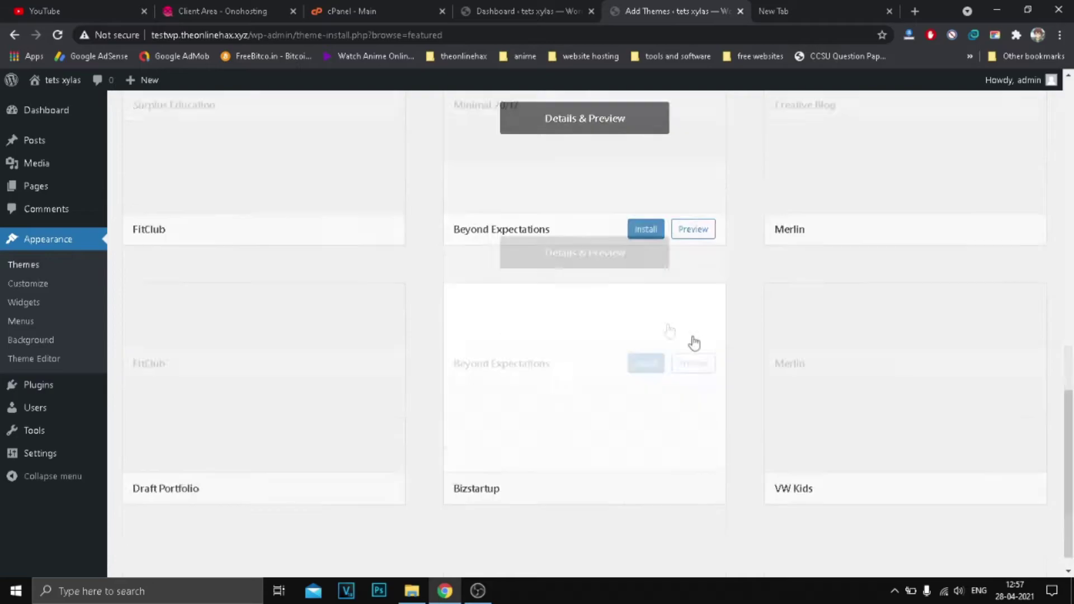
{"action": "scroll", "coordinate": [504, 275], "scroll_direction": "up", "scroll_amount": 15}
{"action": "scroll", "coordinate": [619, 322], "scroll_direction": "down", "scroll_amount": 15}
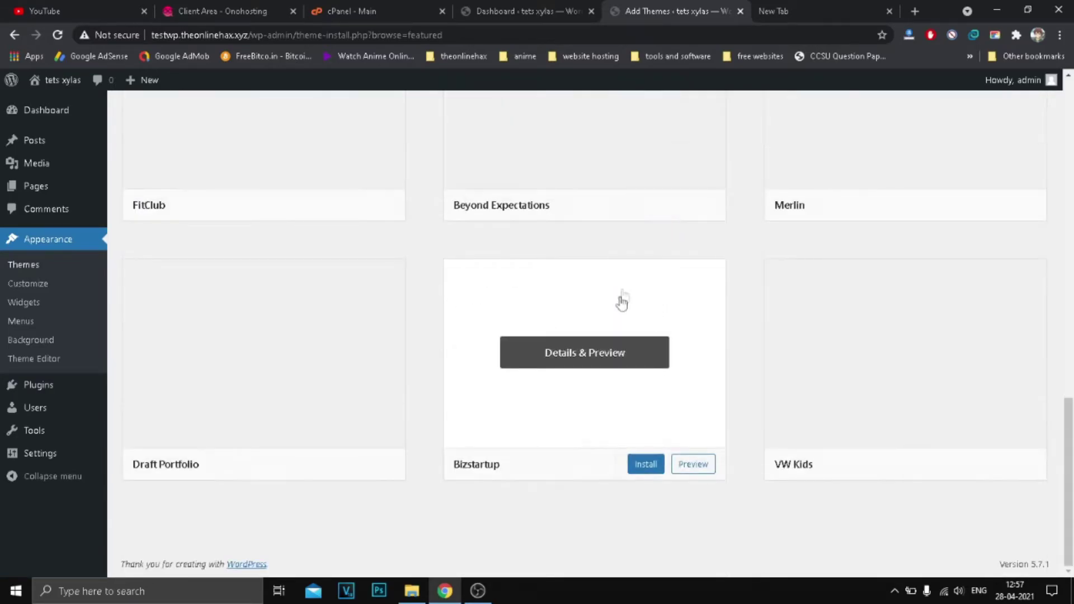
{"action": "scroll", "coordinate": [503, 414], "scroll_direction": "up", "scroll_amount": 15}
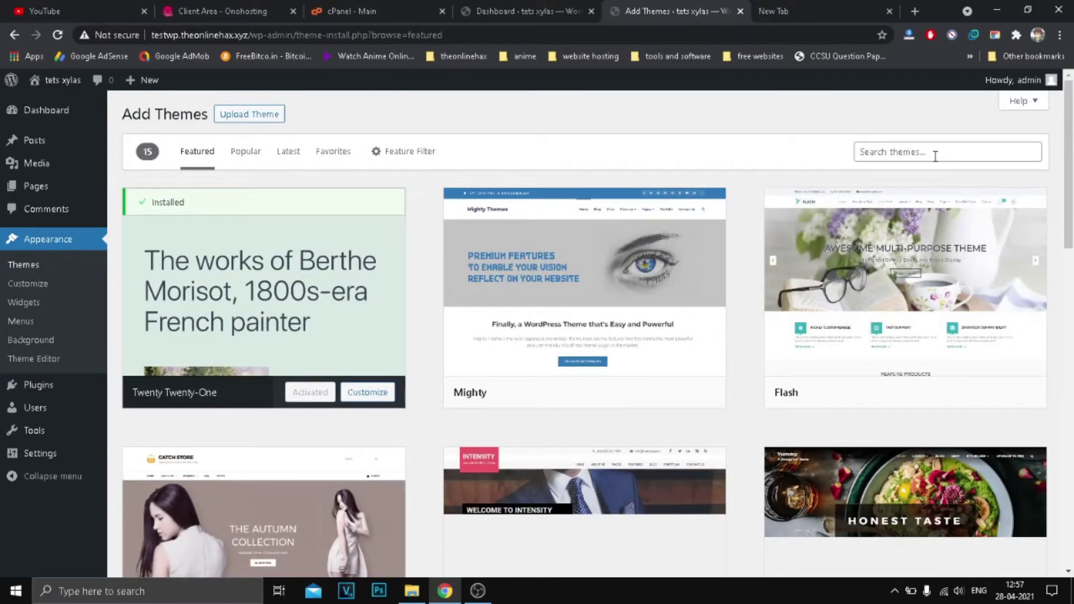
{"action": "left_click", "coordinate": [920, 152]}
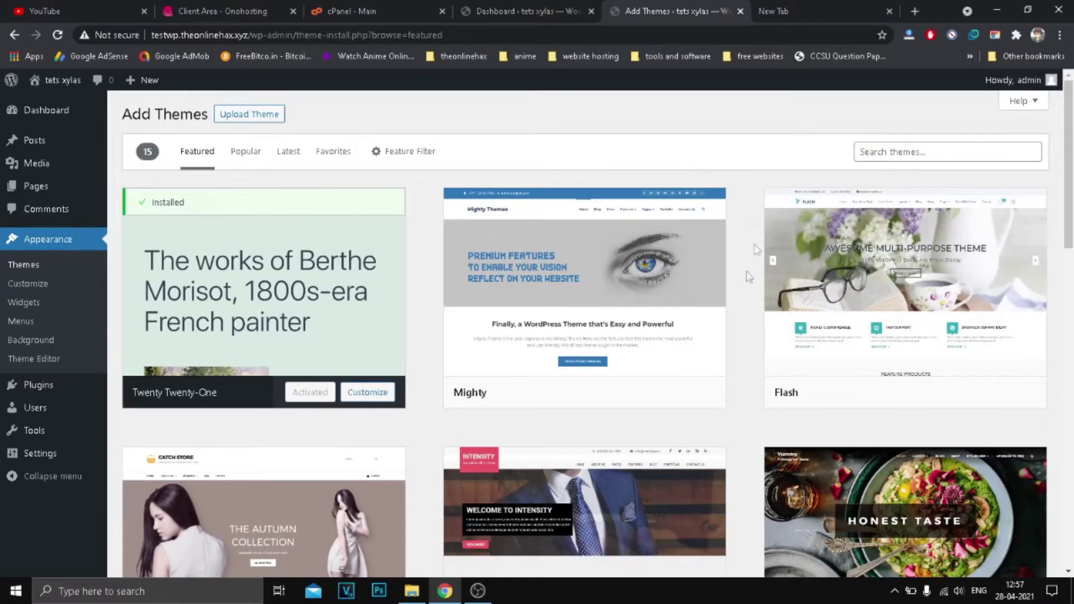
{"action": "scroll", "coordinate": [622, 369], "scroll_direction": "down", "scroll_amount": 2}
{"action": "scroll", "coordinate": [609, 364], "scroll_direction": "down", "scroll_amount": 10}
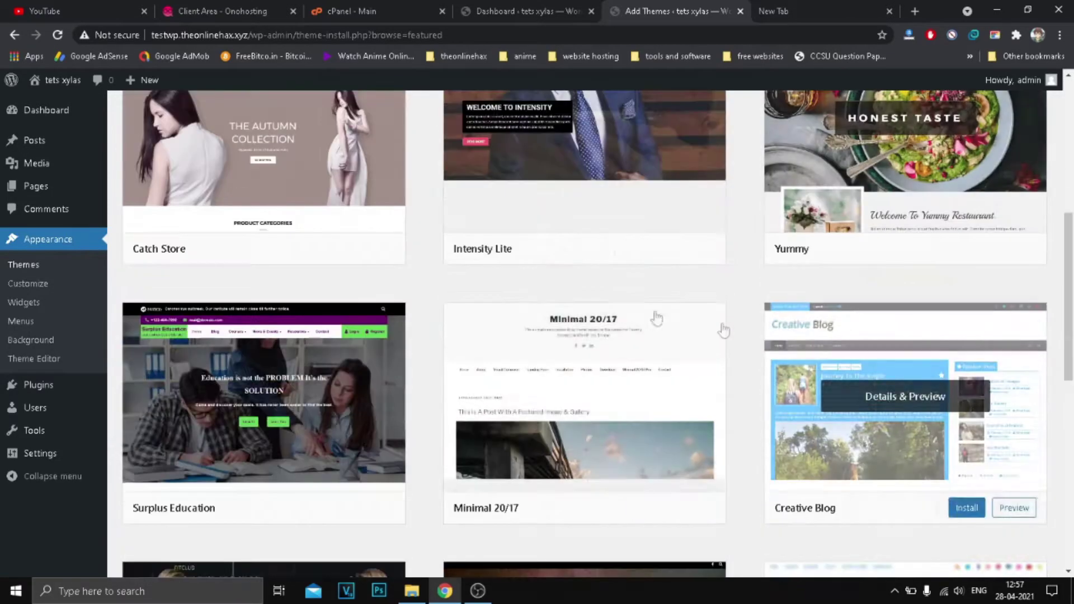
{"action": "scroll", "coordinate": [454, 321], "scroll_direction": "down", "scroll_amount": 3}
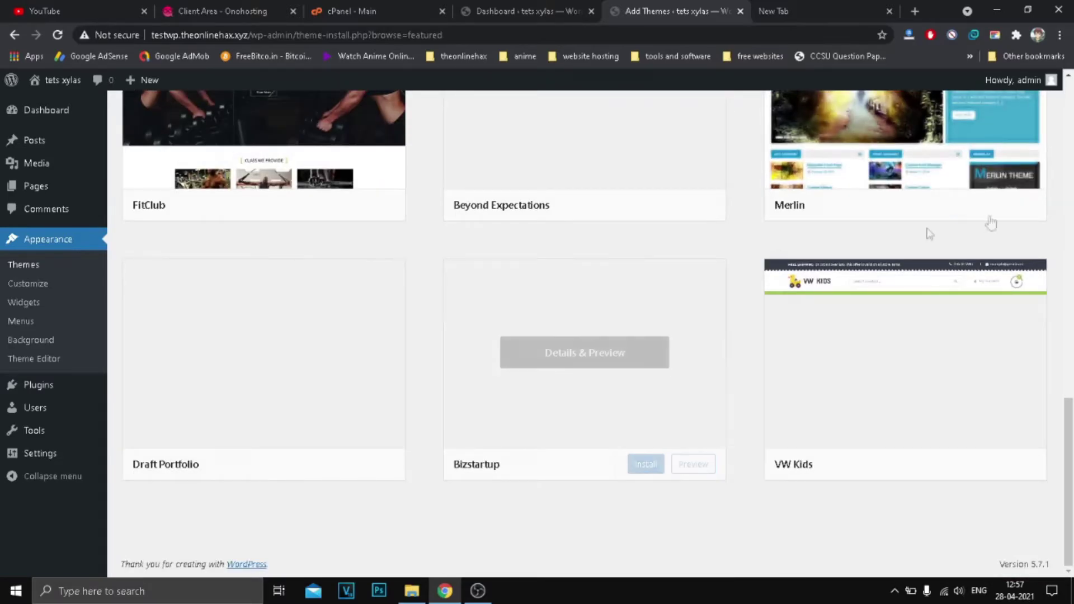
{"action": "scroll", "coordinate": [926, 233], "scroll_direction": "up", "scroll_amount": 3}
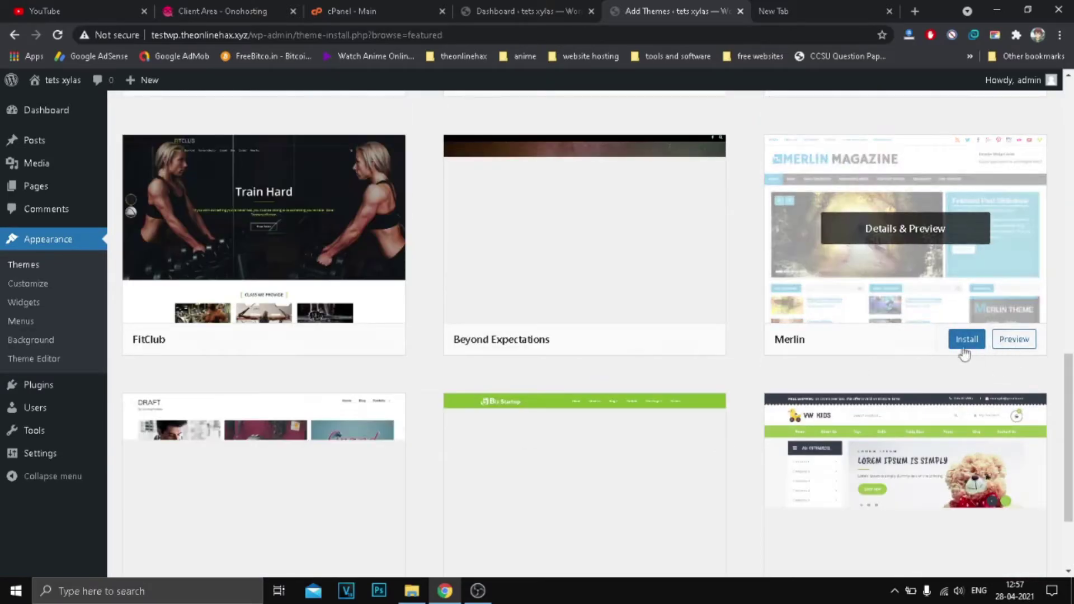
- Preview the Merlin theme, look through its sample posts and close the preview
{"action": "left_click", "coordinate": [1002, 340]}
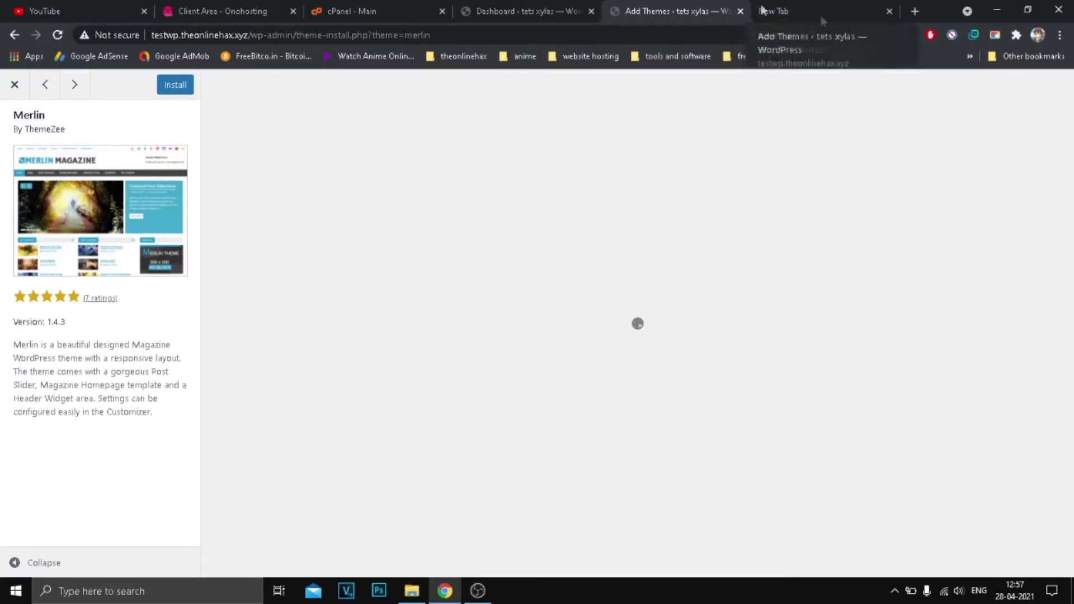
{"action": "scroll", "coordinate": [531, 320], "scroll_direction": "down", "scroll_amount": 15}
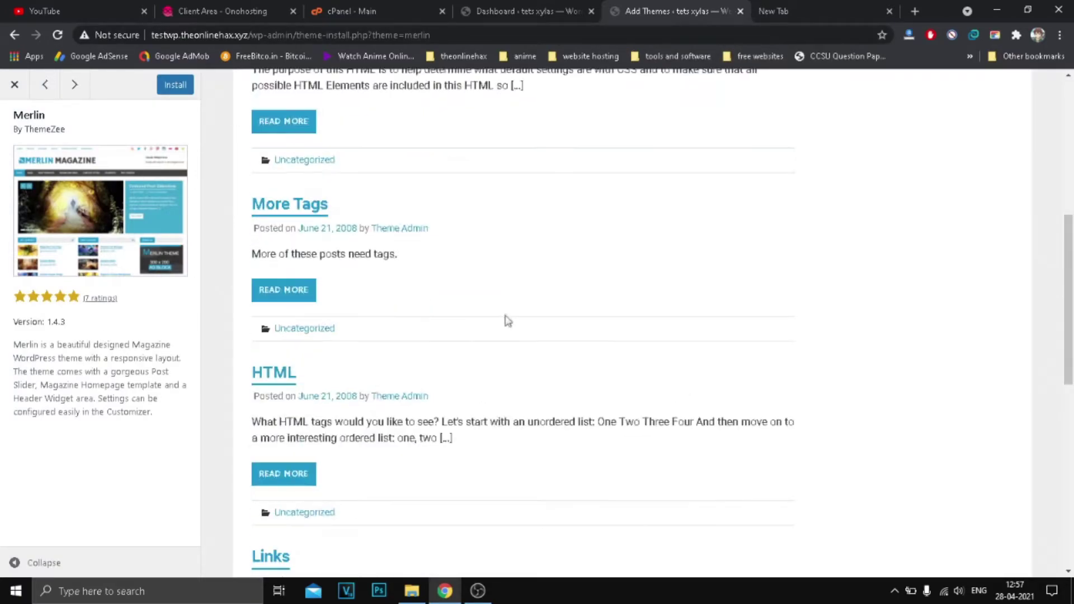
{"action": "scroll", "coordinate": [236, 243], "scroll_direction": "up", "scroll_amount": 14}
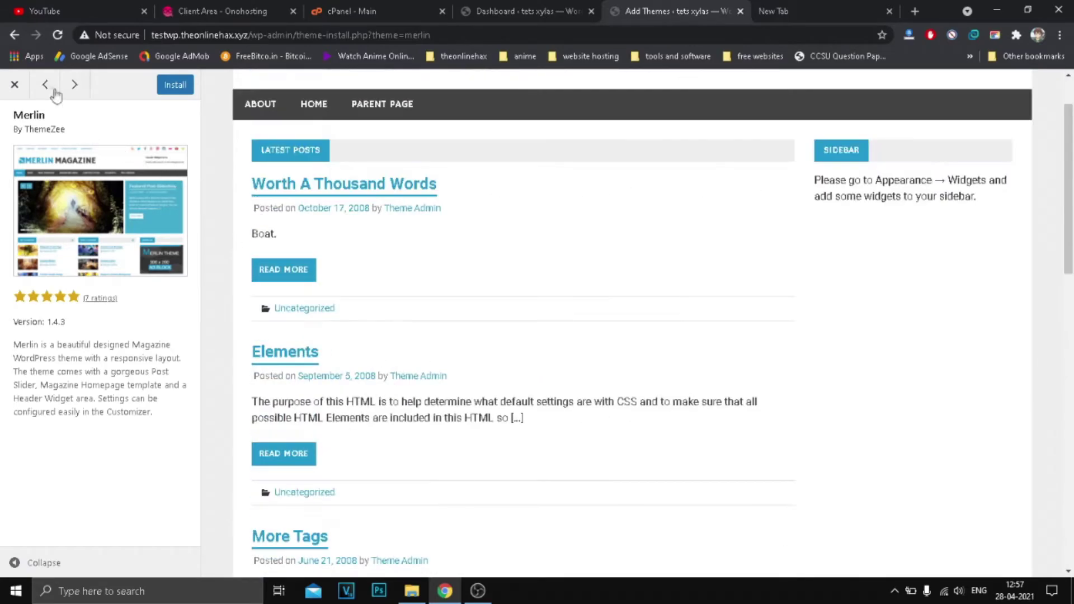
{"action": "left_click", "coordinate": [15, 85]}
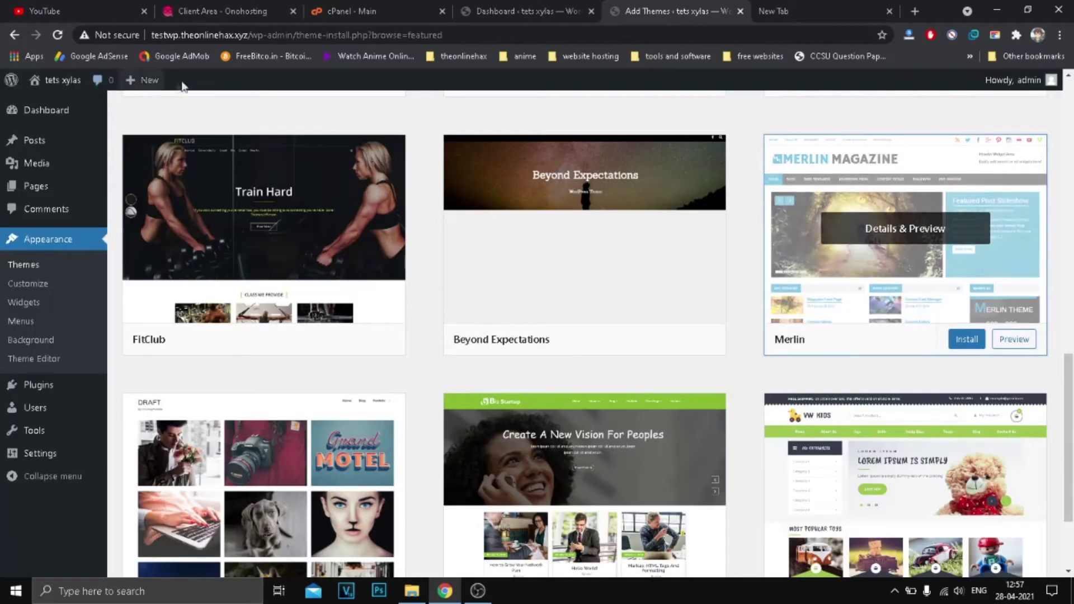
- Install the Merlin theme
{"action": "left_click", "coordinate": [969, 342]}
{"action": "scroll", "coordinate": [921, 372], "scroll_direction": "down", "scroll_amount": 2}
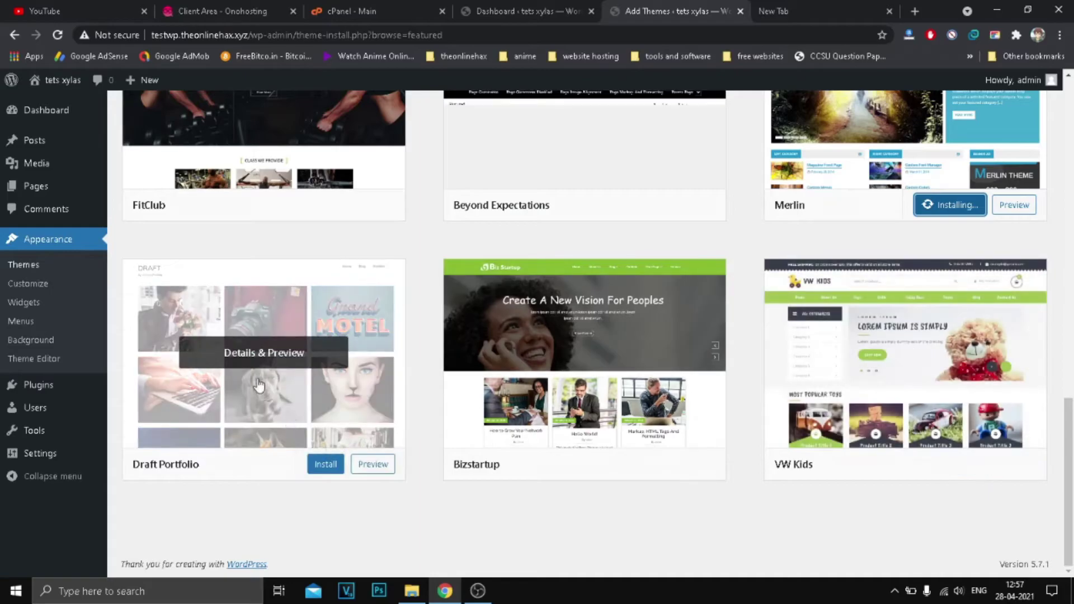
{"action": "scroll", "coordinate": [923, 305], "scroll_direction": "up", "scroll_amount": 2}
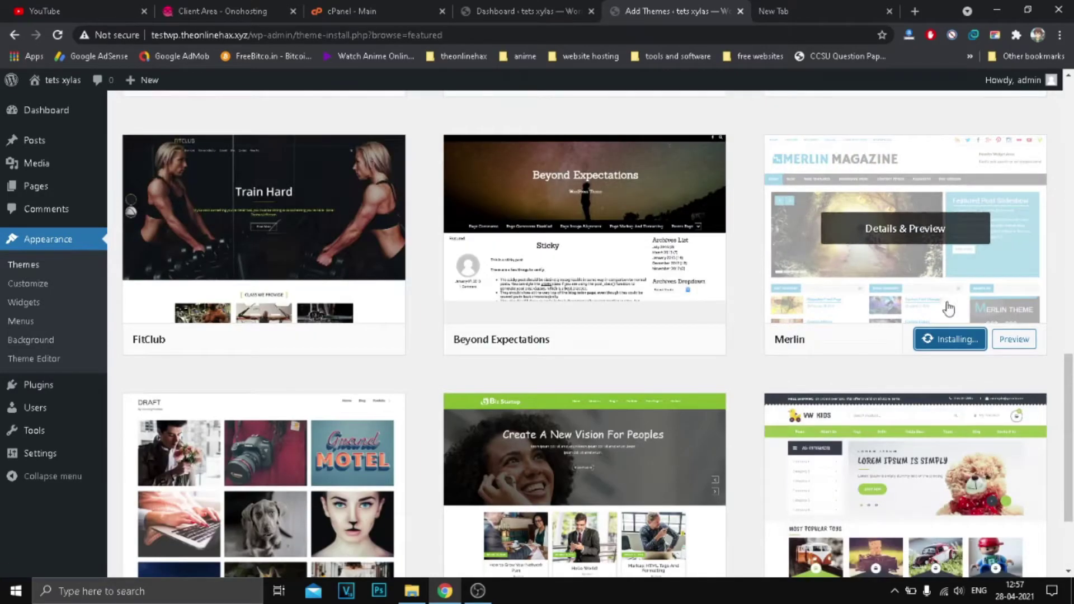
- Install the Draft Portfolio theme and wait for both theme installations to finish
{"action": "scroll", "coordinate": [326, 424], "scroll_direction": "down", "scroll_amount": 2}
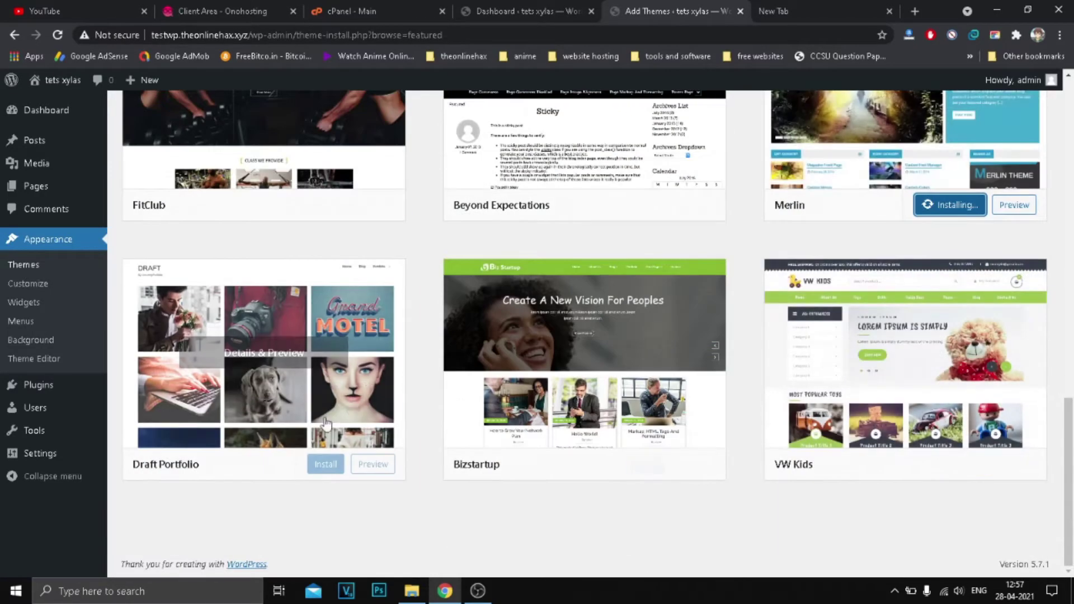
{"action": "left_click", "coordinate": [324, 464]}
{"action": "scroll", "coordinate": [731, 391], "scroll_direction": "up", "scroll_amount": 2}
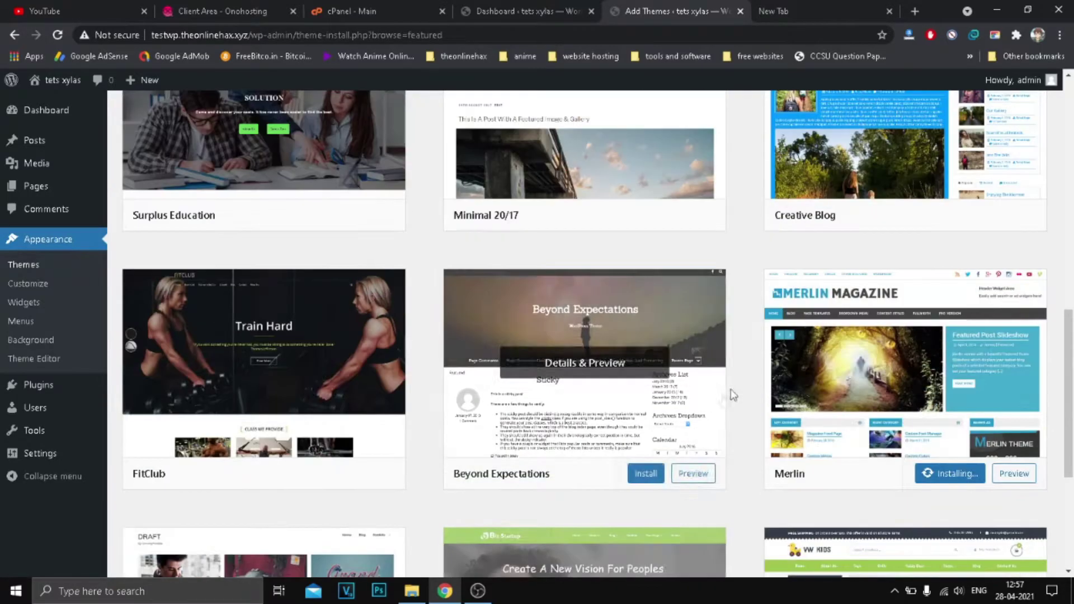
{"action": "scroll", "coordinate": [958, 379], "scroll_direction": "down", "scroll_amount": 1}
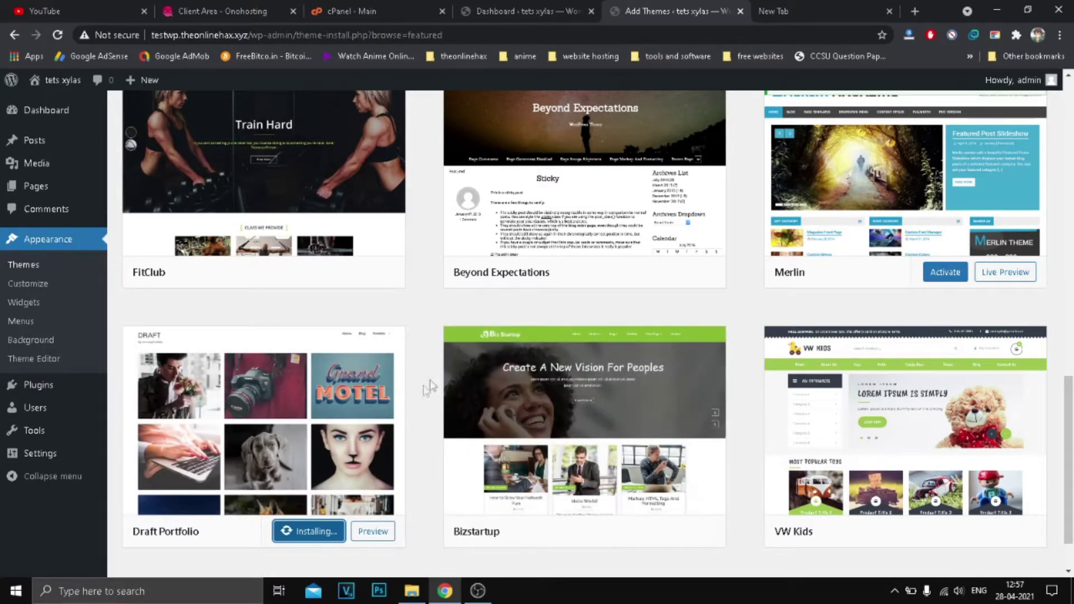
{"action": "scroll", "coordinate": [419, 402], "scroll_direction": "down", "scroll_amount": 2}
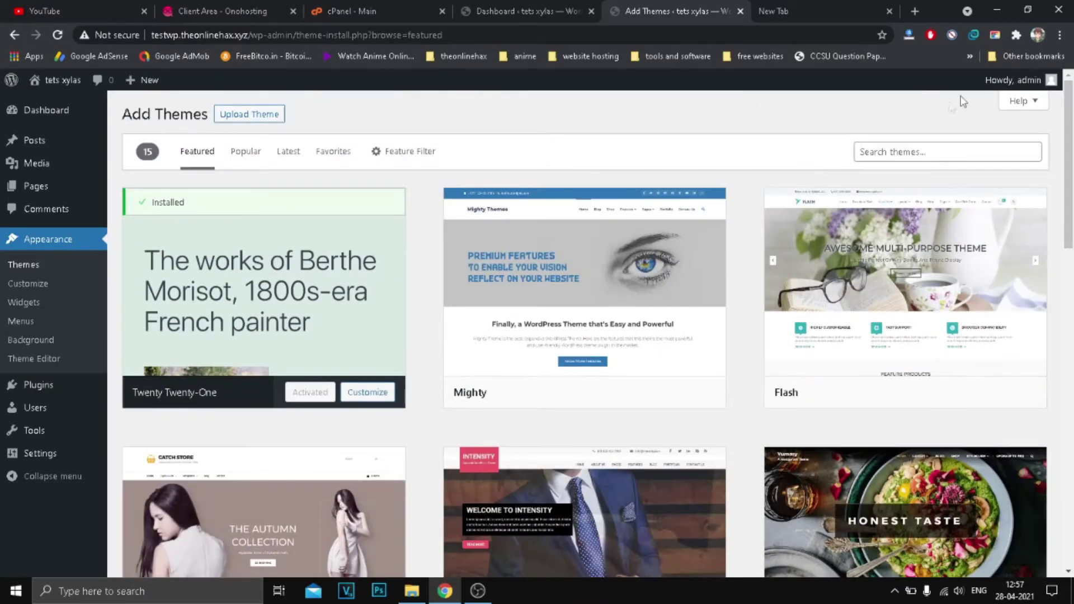
- Search the theme directory for "blog"
{"action": "left_click", "coordinate": [924, 150]}
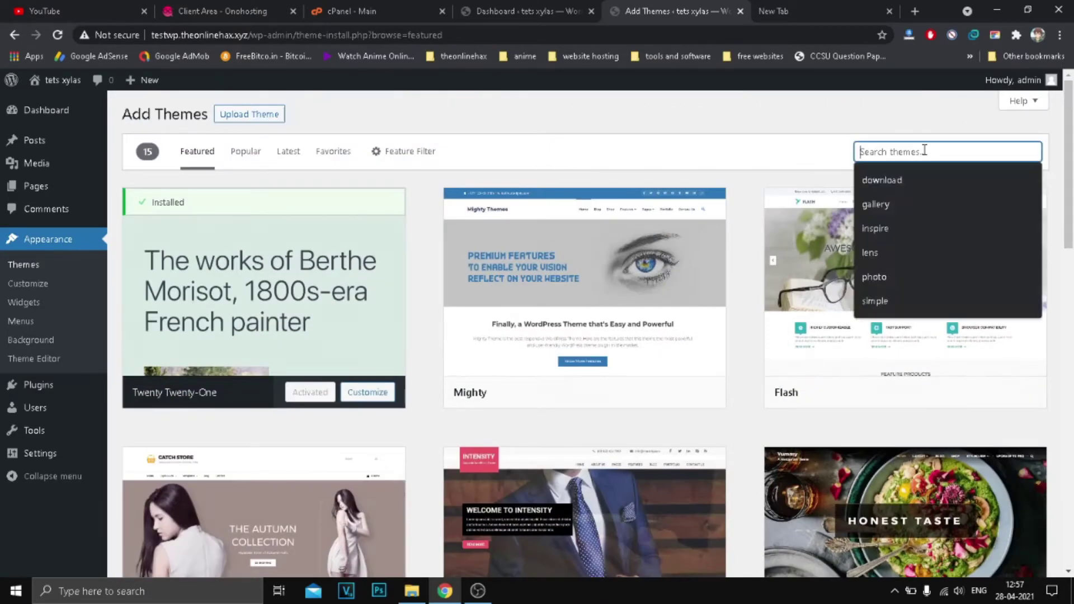
{"action": "type", "text": "b"}
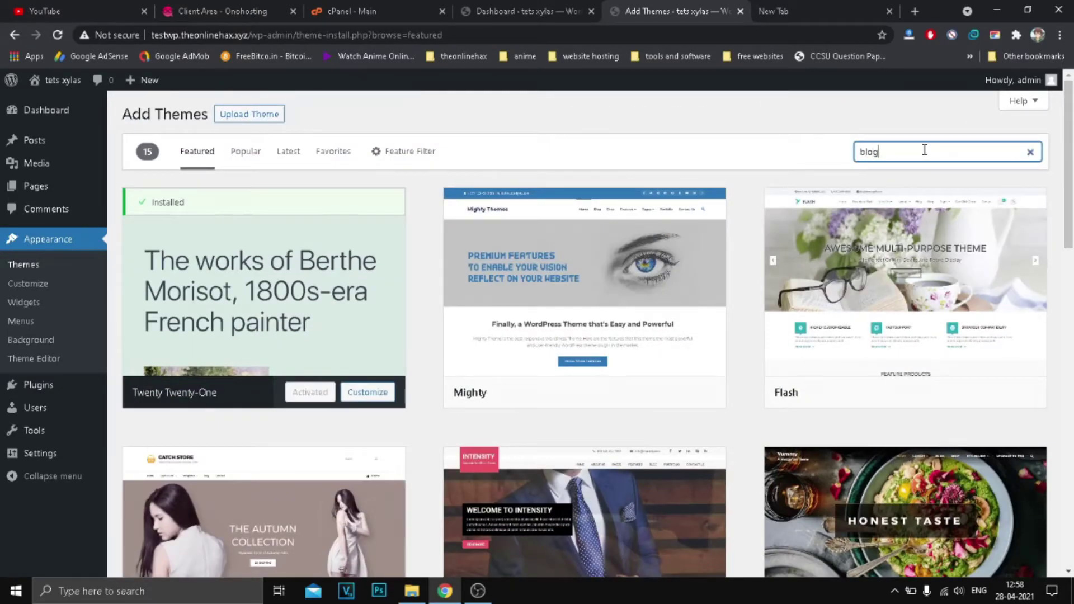
{"action": "type", "text": "log"}
{"action": "scroll", "coordinate": [581, 313], "scroll_direction": "down", "scroll_amount": 10}
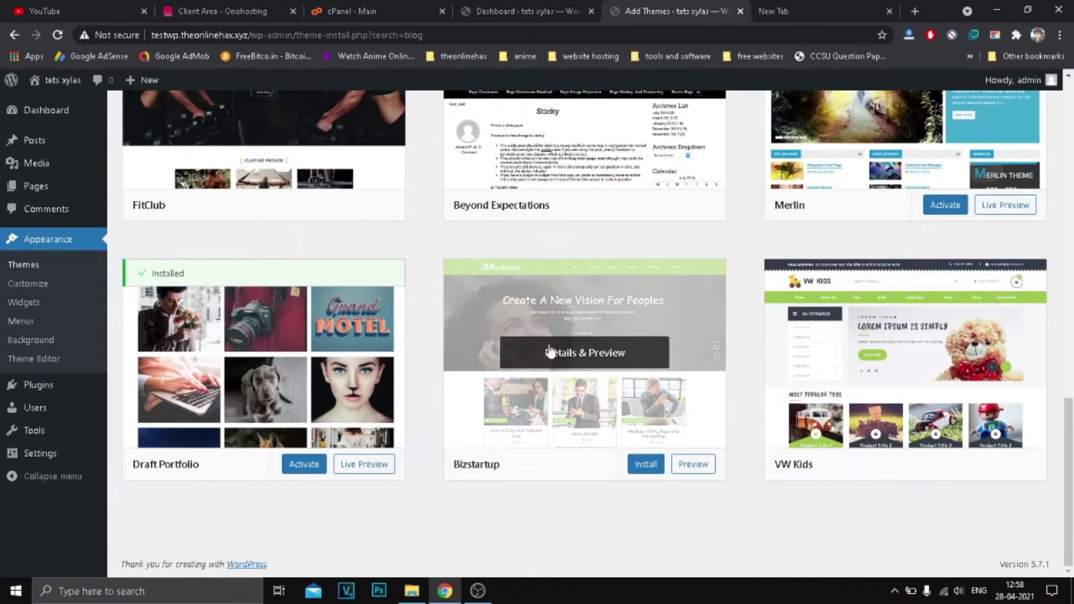
{"action": "scroll", "coordinate": [573, 328], "scroll_direction": "up", "scroll_amount": 10}
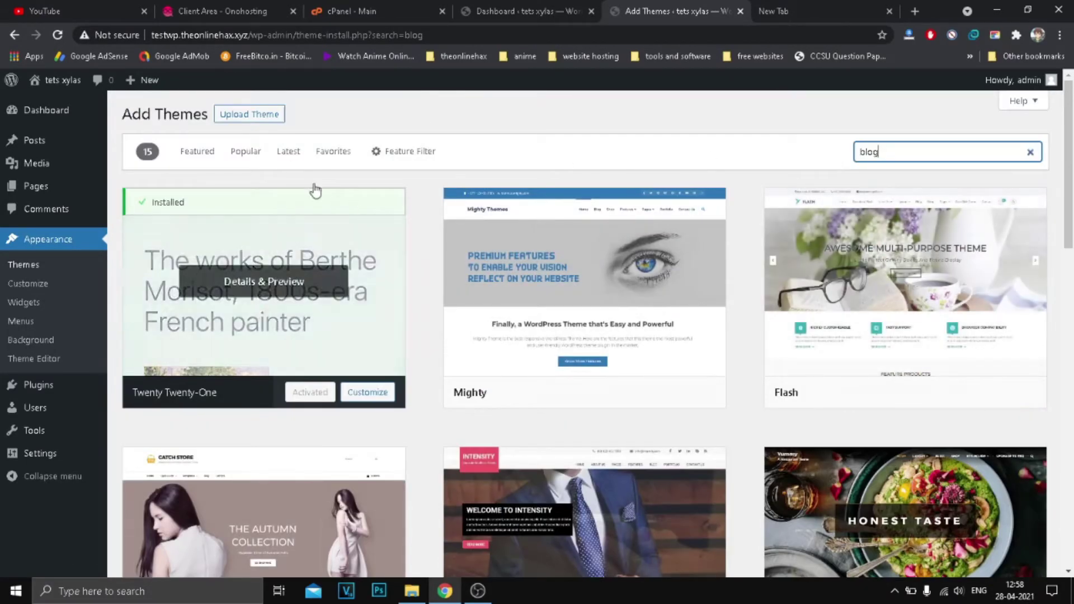
- Return to the featured themes, look through them and switch to the popular themes
{"action": "left_click", "coordinate": [193, 155]}
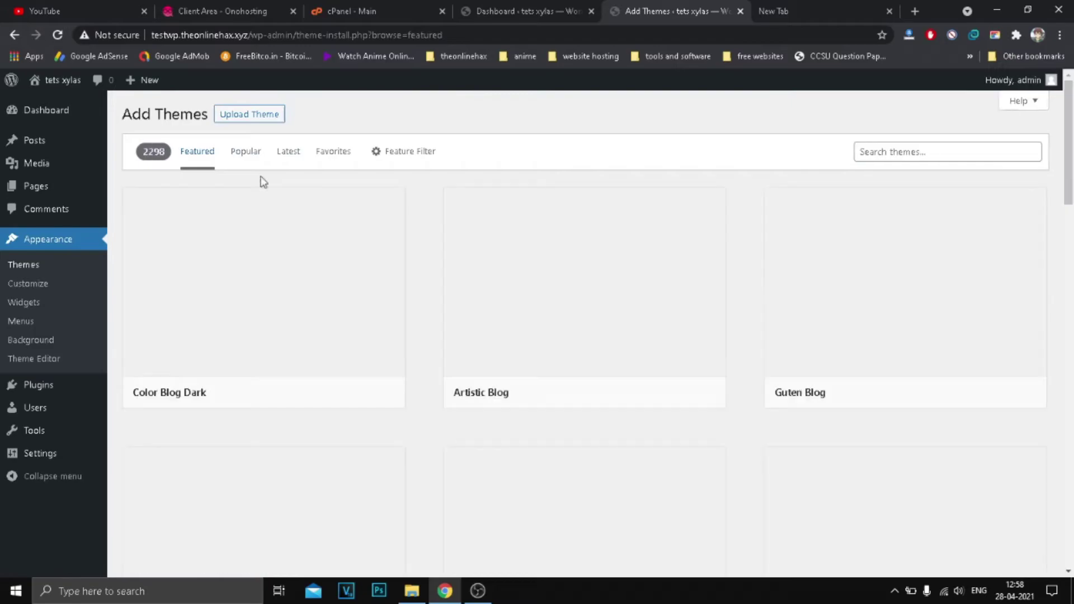
{"action": "scroll", "coordinate": [465, 305], "scroll_direction": "down", "scroll_amount": 15}
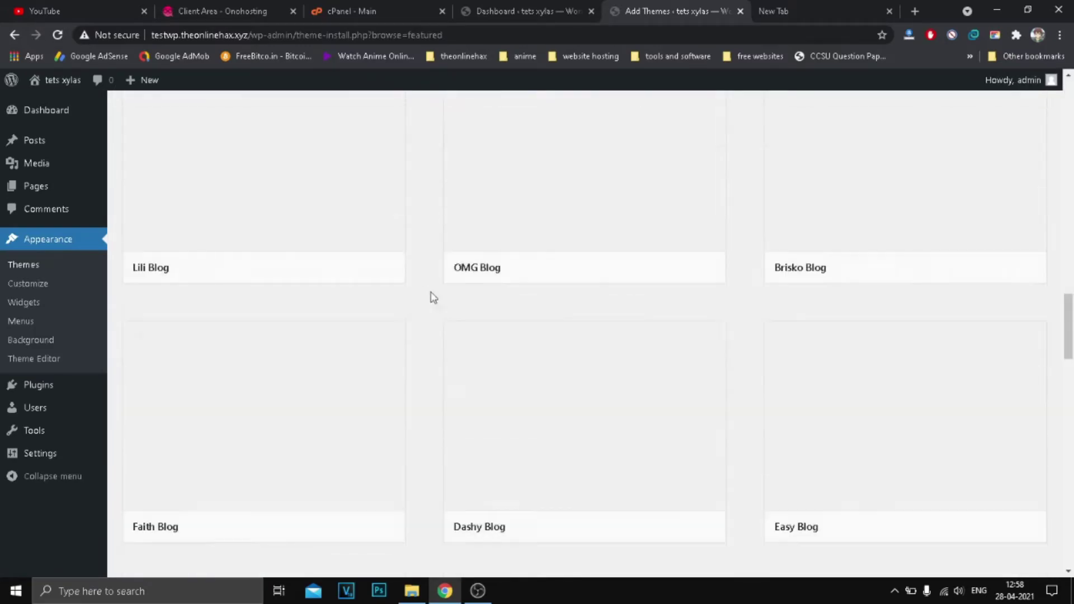
{"action": "scroll", "coordinate": [434, 297], "scroll_direction": "up", "scroll_amount": 15}
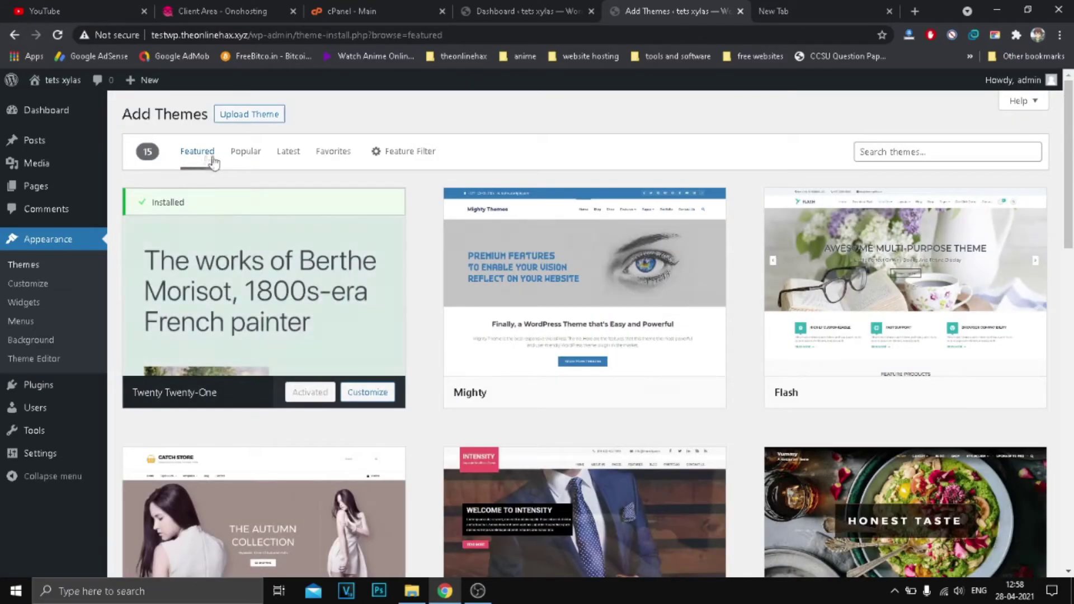
{"action": "scroll", "coordinate": [213, 162], "scroll_direction": "down", "scroll_amount": 20}
{"action": "scroll", "coordinate": [302, 282], "scroll_direction": "up", "scroll_amount": 20}
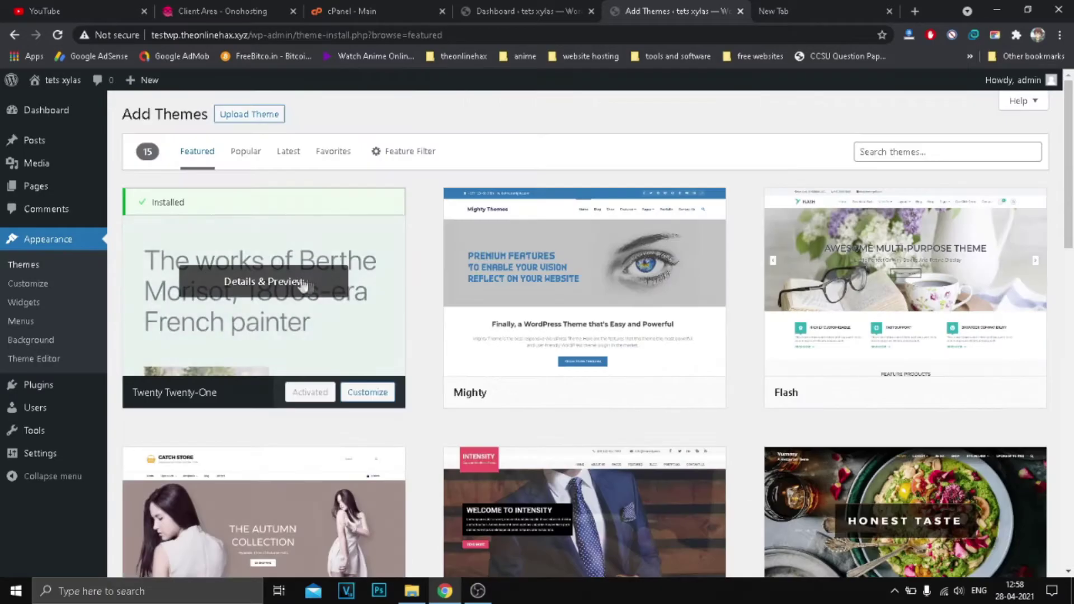
{"action": "left_click", "coordinate": [246, 151]}
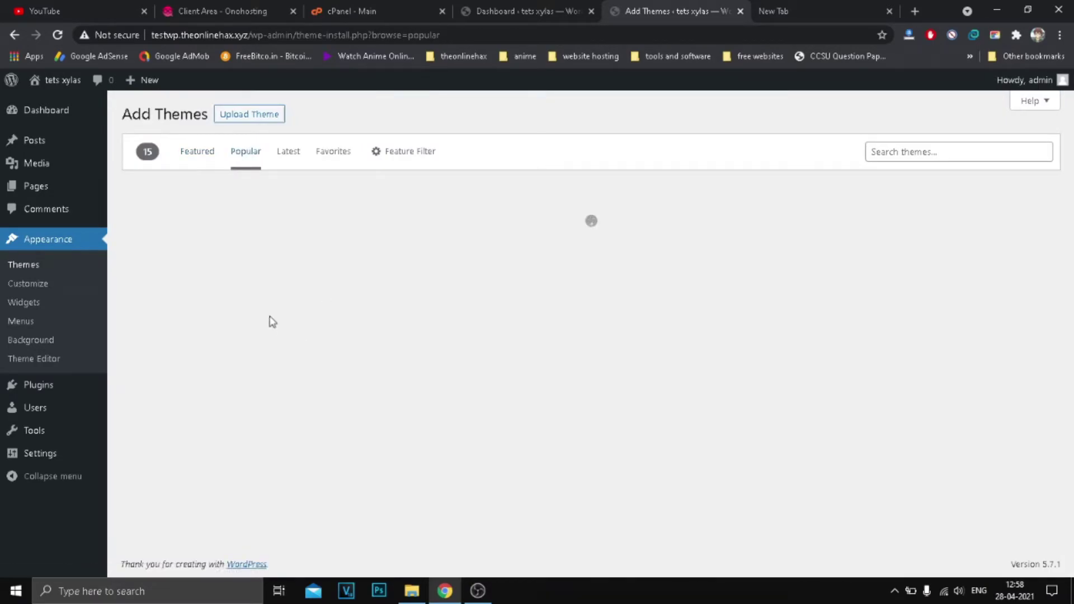
- Look through the popular themes in the theme directory
{"action": "scroll", "coordinate": [431, 280], "scroll_direction": "down", "scroll_amount": 15}
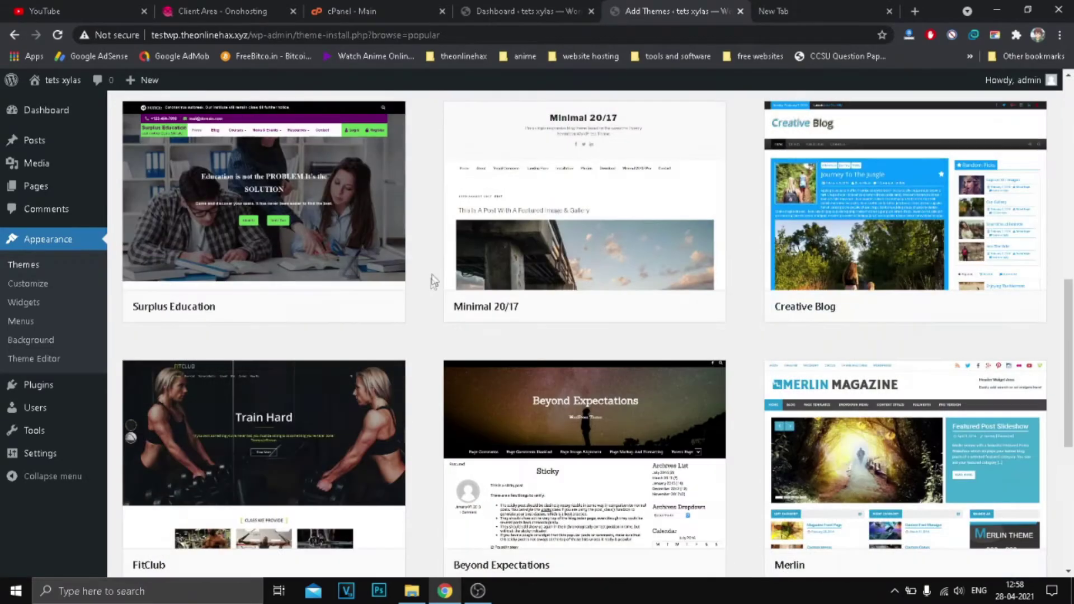
{"action": "scroll", "coordinate": [584, 347], "scroll_direction": "up", "scroll_amount": 15}
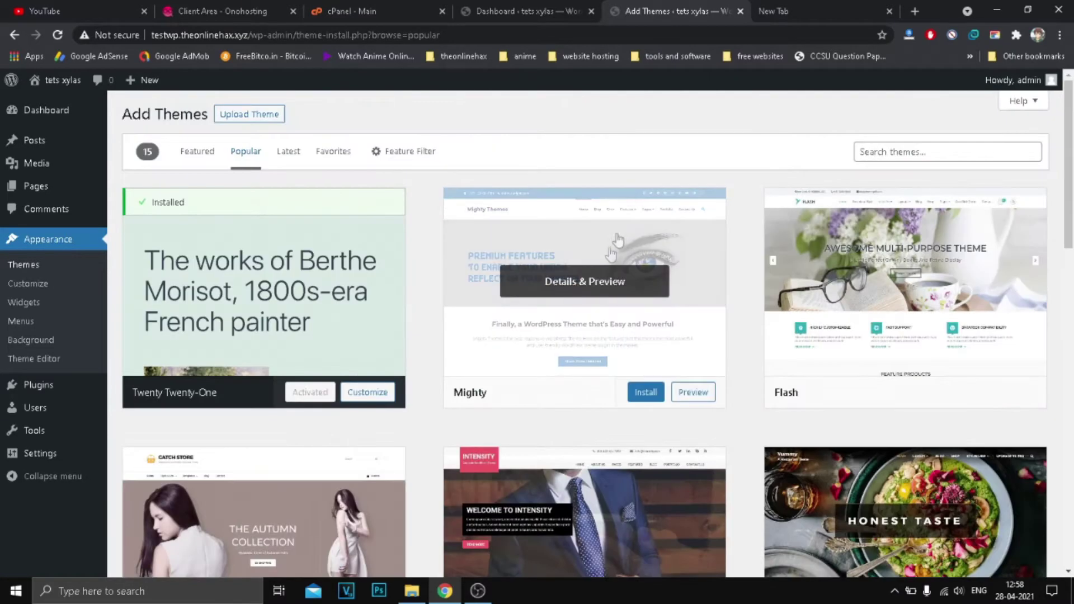
- Open xylascode.com in the empty browser tab and look through its WordPress theme category
{"action": "left_click", "coordinate": [791, 6]}
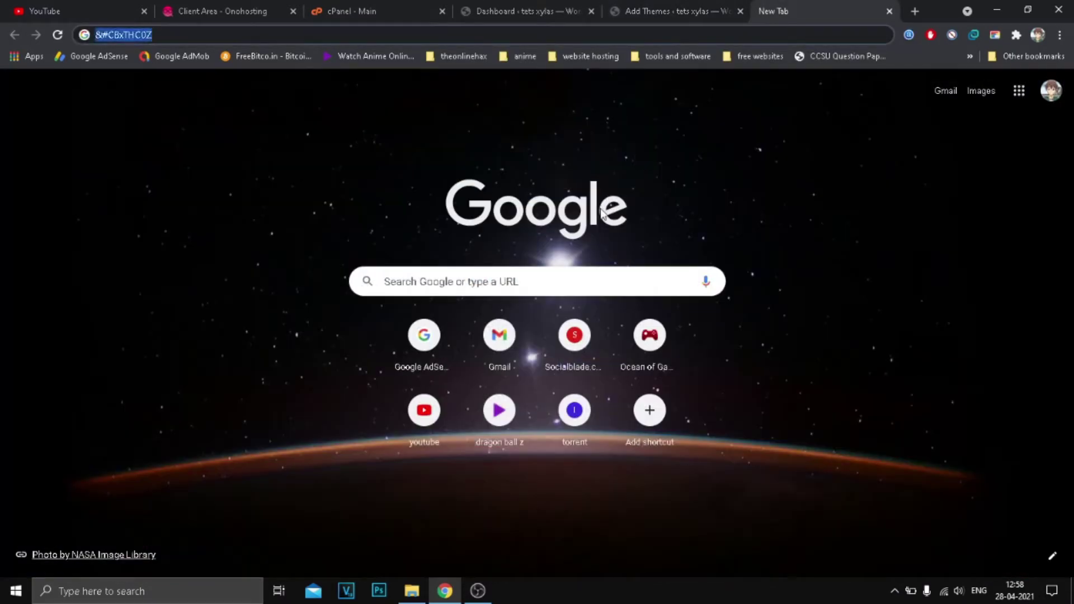
{"action": "type", "text": "xylascode.com"}
{"action": "key", "text": "Return"}
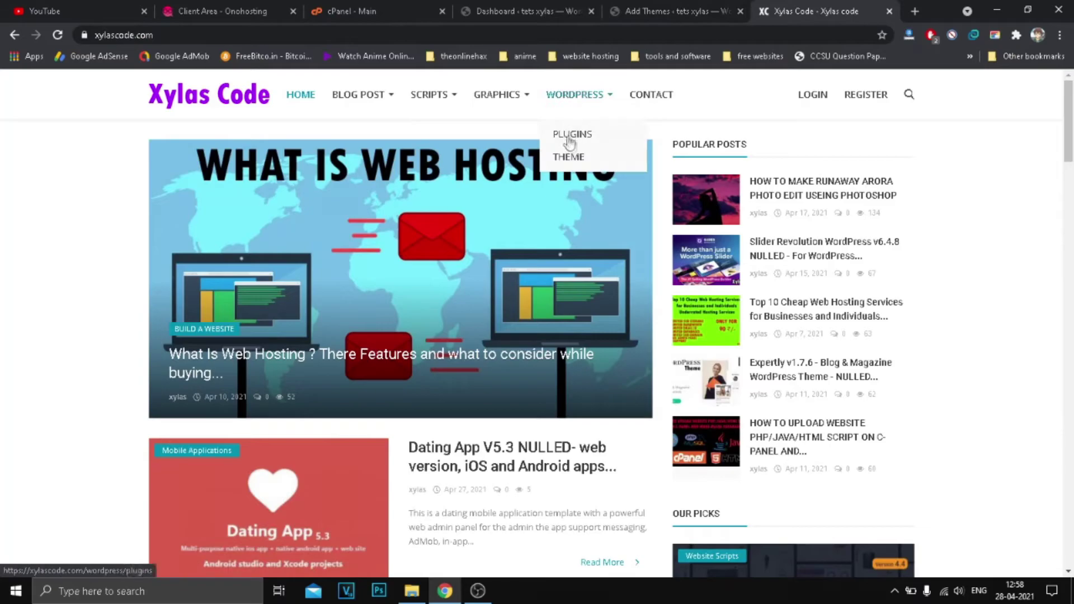
{"action": "left_click", "coordinate": [570, 158]}
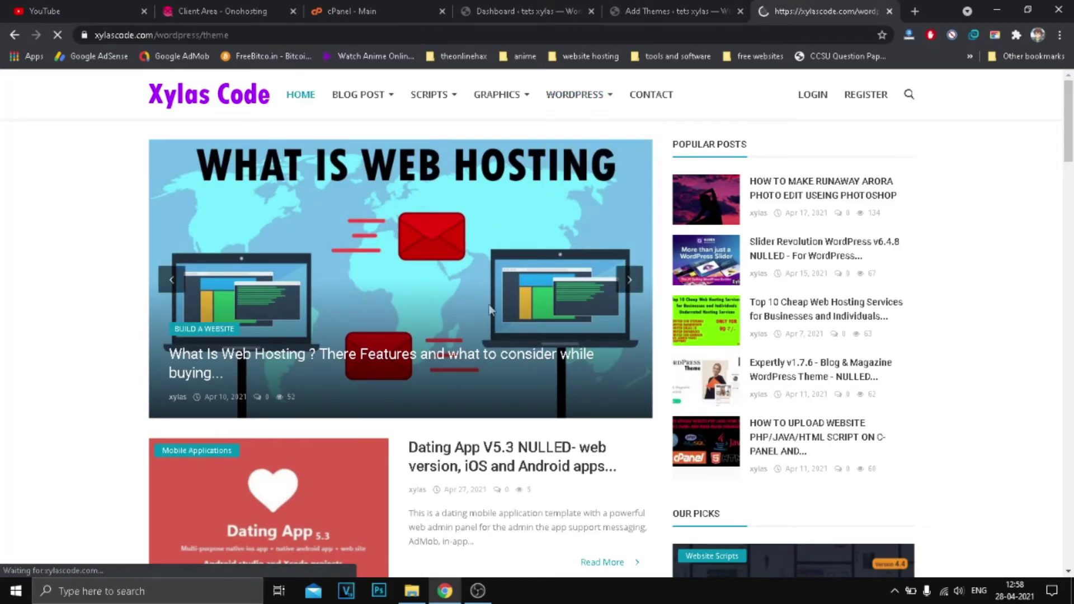
{"action": "scroll", "coordinate": [382, 320], "scroll_direction": "down", "scroll_amount": 5}
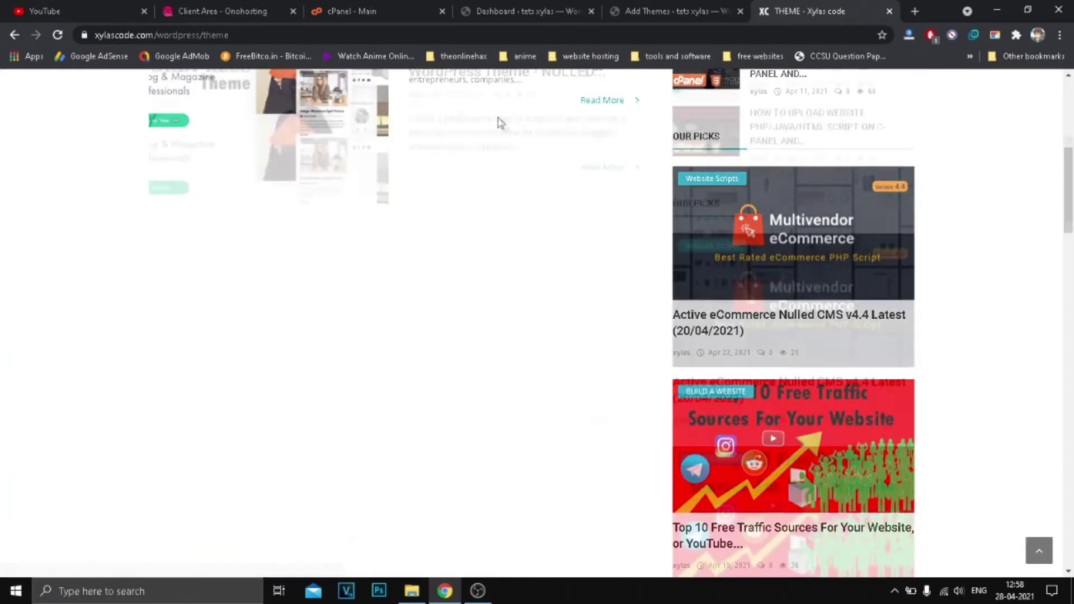
{"action": "scroll", "coordinate": [499, 122], "scroll_direction": "up", "scroll_amount": 5}
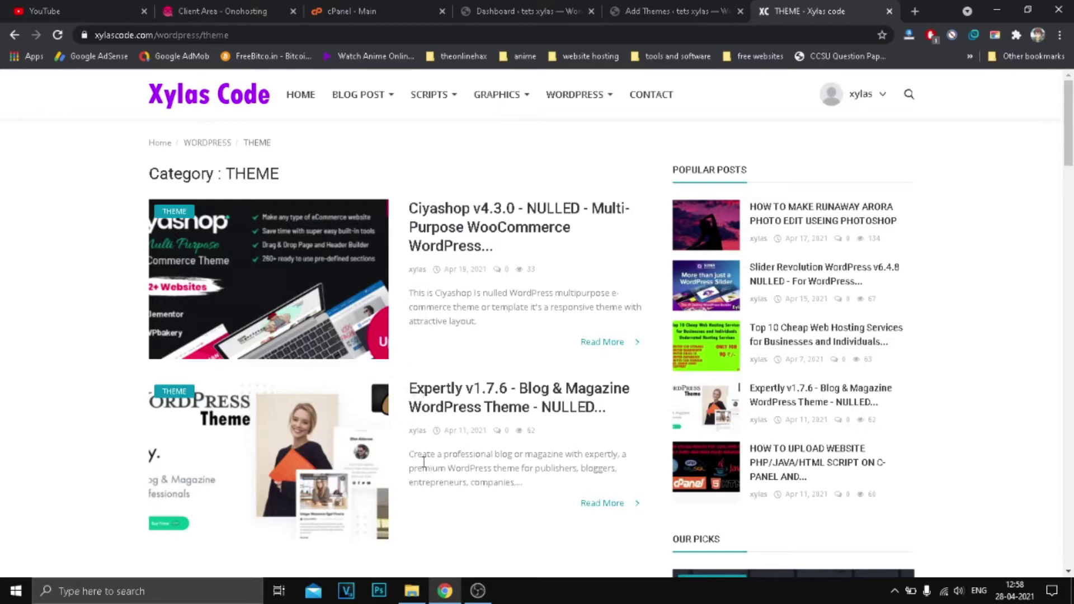
- Return to the popular themes in the WordPress admin and open the list of installed themes
{"action": "left_click", "coordinate": [671, 11]}
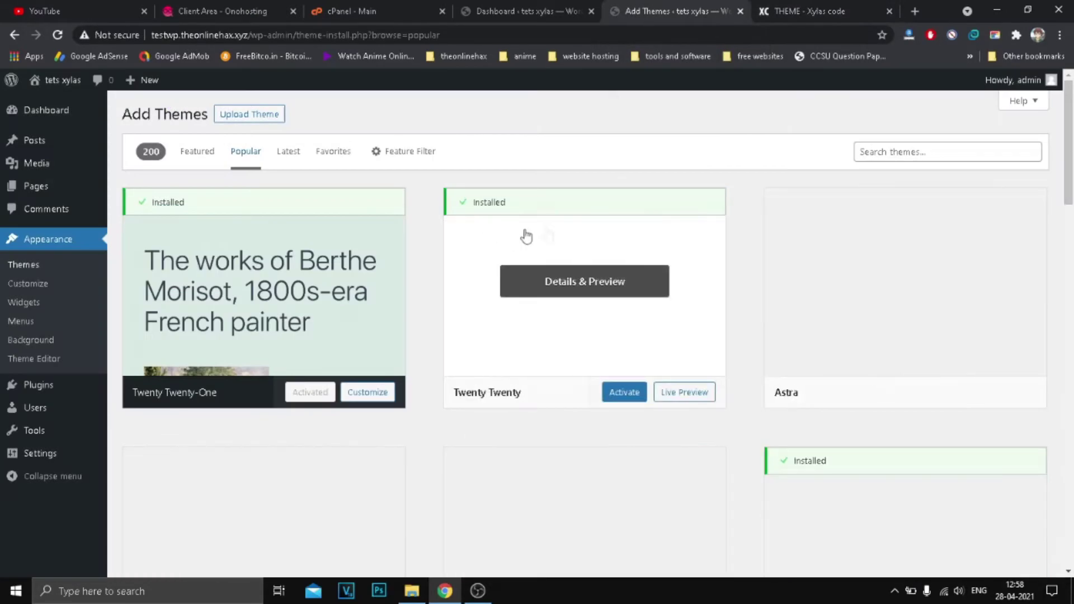
{"action": "scroll", "coordinate": [875, 364], "scroll_direction": "down", "scroll_amount": 5}
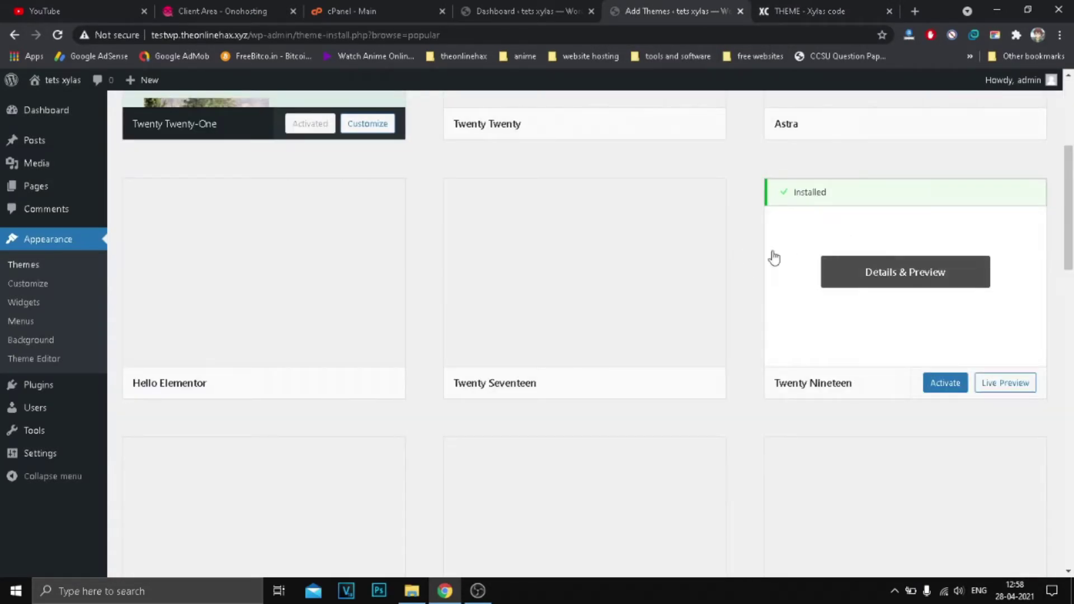
{"action": "scroll", "coordinate": [56, 323], "scroll_direction": "up", "scroll_amount": 5}
{"action": "left_click", "coordinate": [38, 267]}
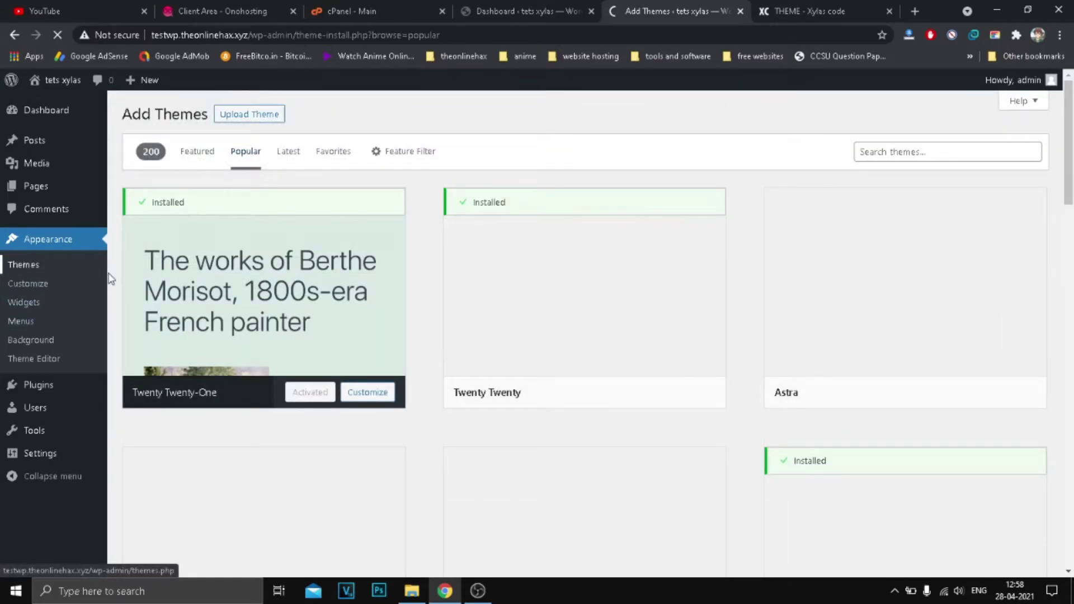
{"action": "left_click", "coordinate": [772, 11]}
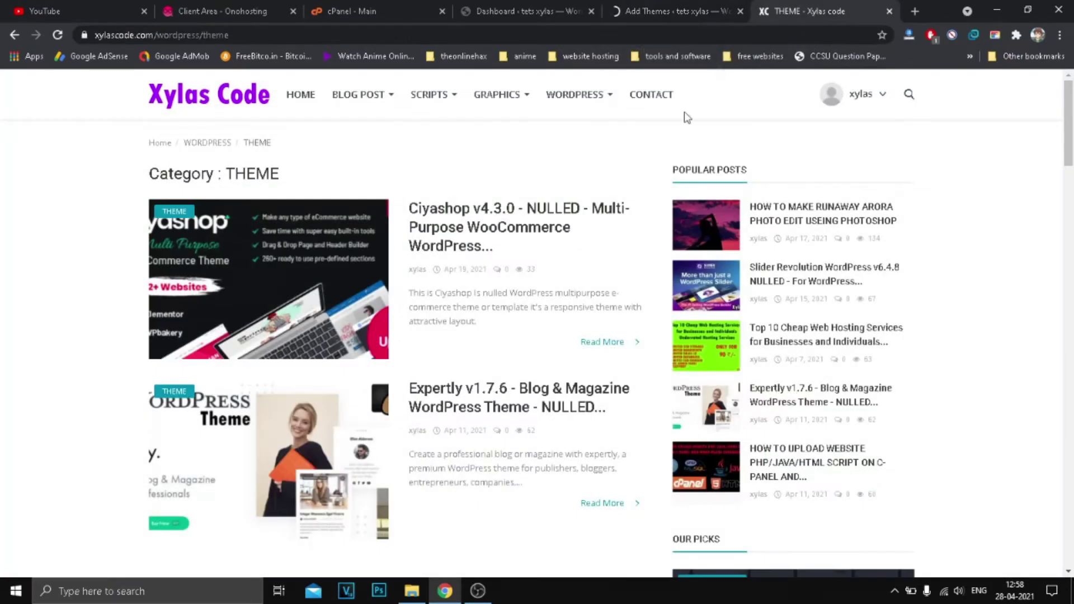
{"action": "left_click", "coordinate": [672, 11]}
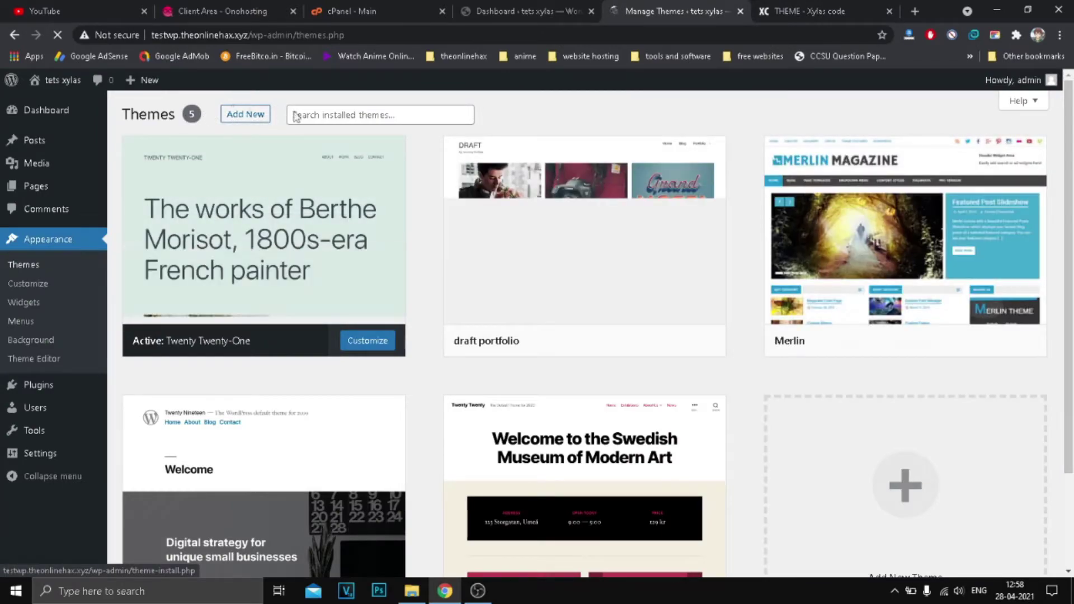
- Activate the Merlin theme among the installed themes
{"action": "scroll", "coordinate": [912, 335], "scroll_direction": "down", "scroll_amount": 1}
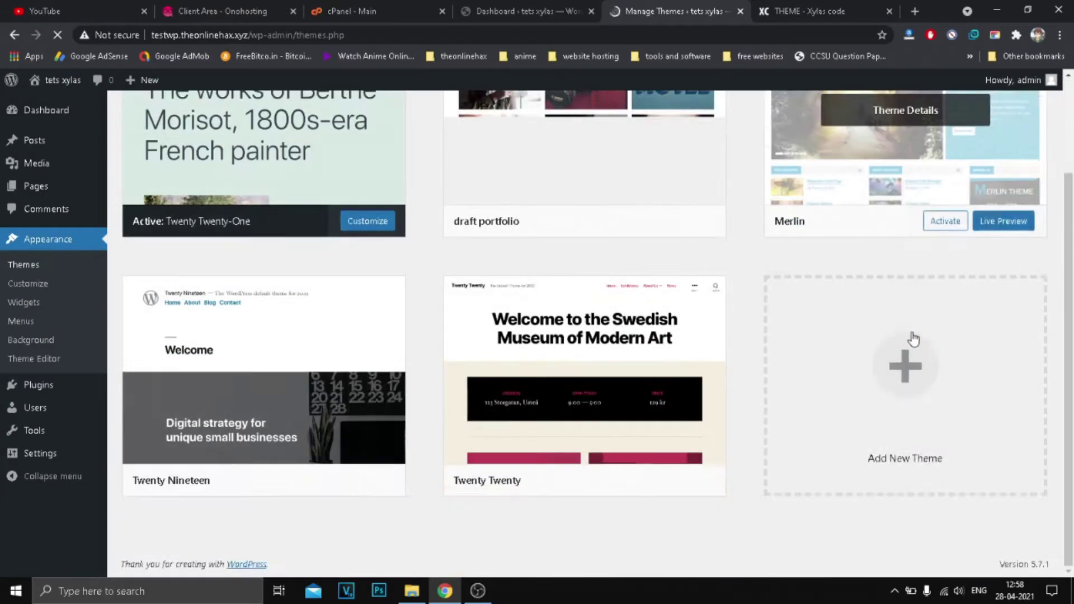
{"action": "mouse_move", "coordinate": [930, 290]}
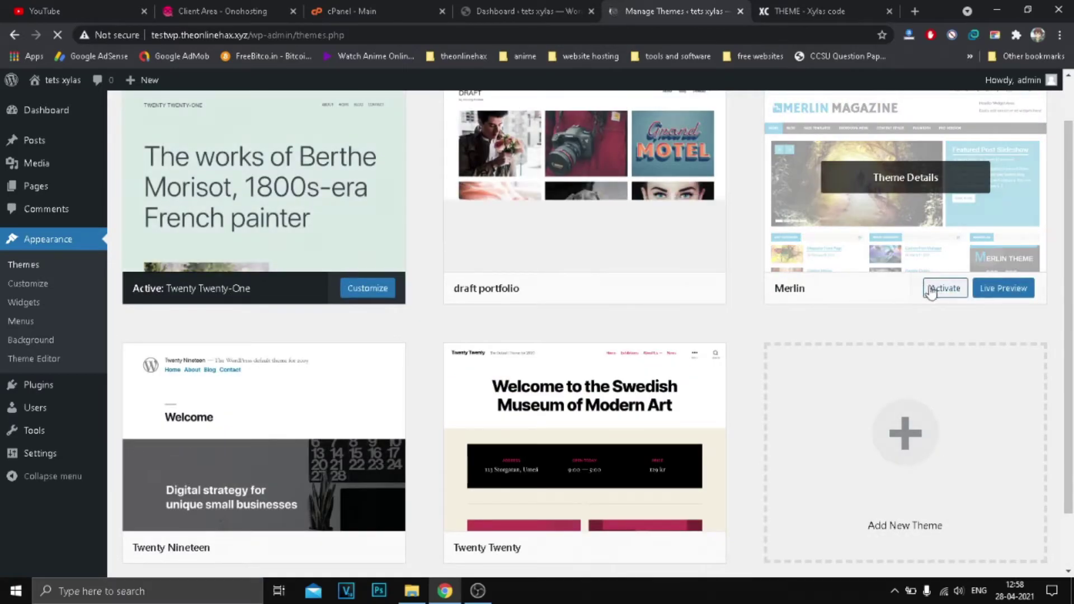
{"action": "left_click", "coordinate": [950, 293]}
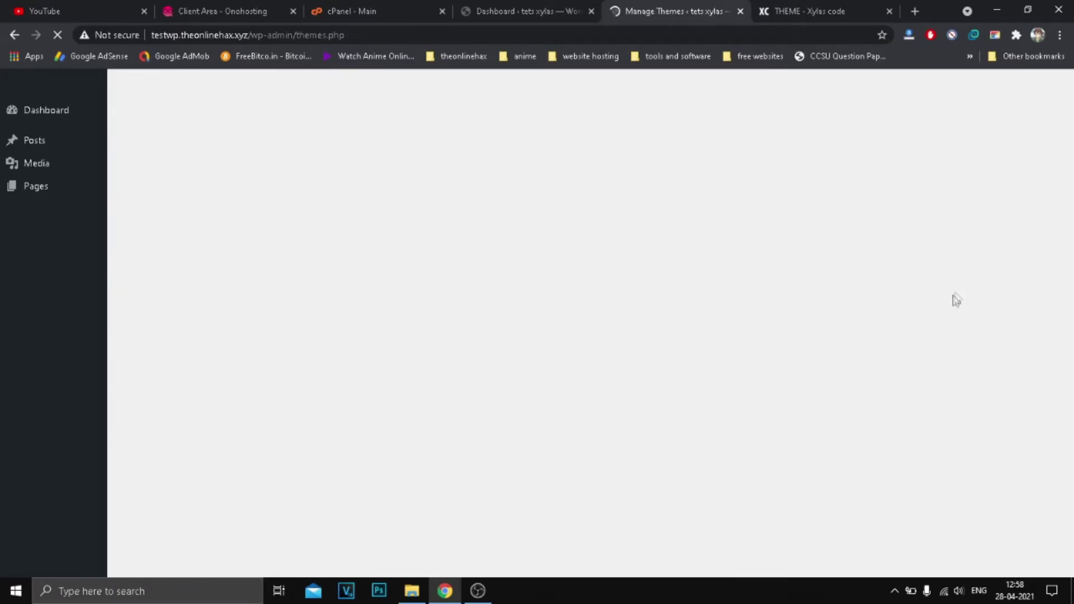
{"action": "left_click", "coordinate": [811, 11]}
{"action": "left_click", "coordinate": [558, 8]}
{"action": "left_click", "coordinate": [671, 12]}
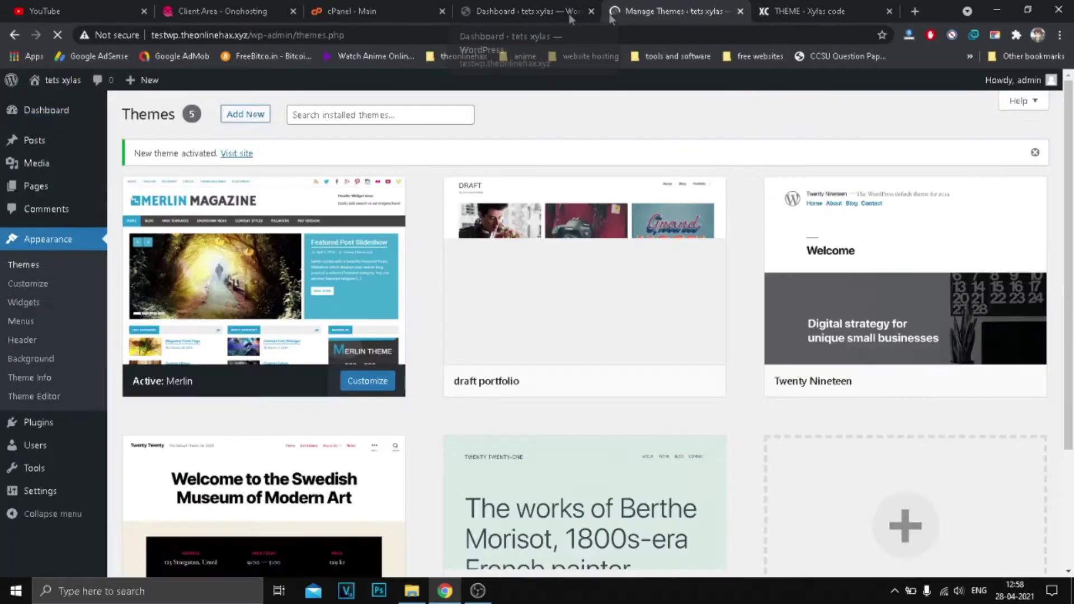
- Visit the live site from the dashboard and look over its homepage with the Merlin theme
{"action": "left_click", "coordinate": [569, 12]}
{"action": "mouse_move", "coordinate": [56, 84]}
{"action": "left_click", "coordinate": [49, 109]}
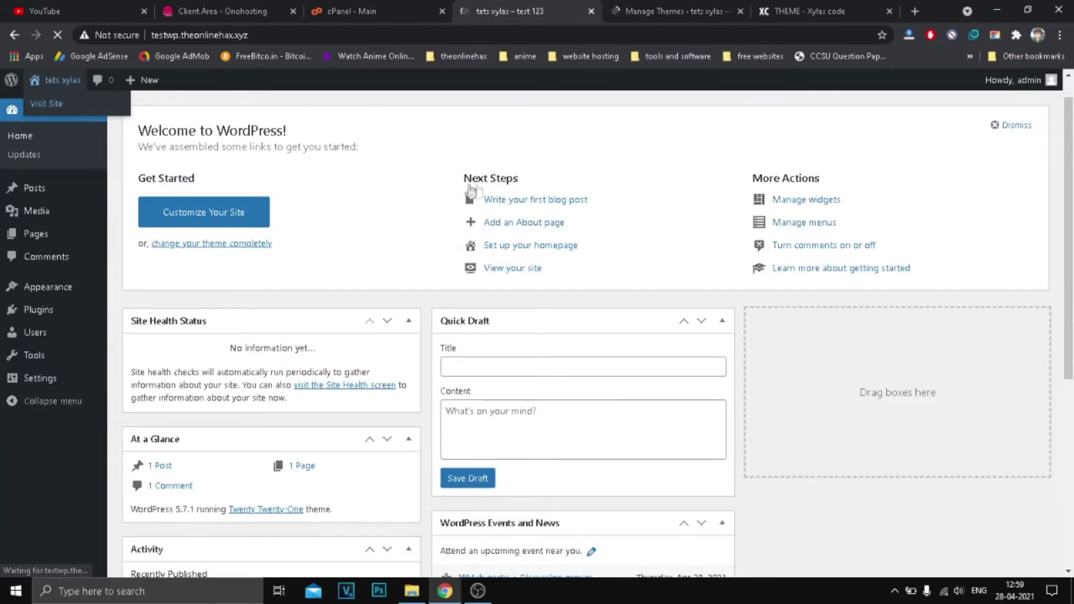
{"action": "scroll", "coordinate": [676, 278], "scroll_direction": "down", "scroll_amount": 3}
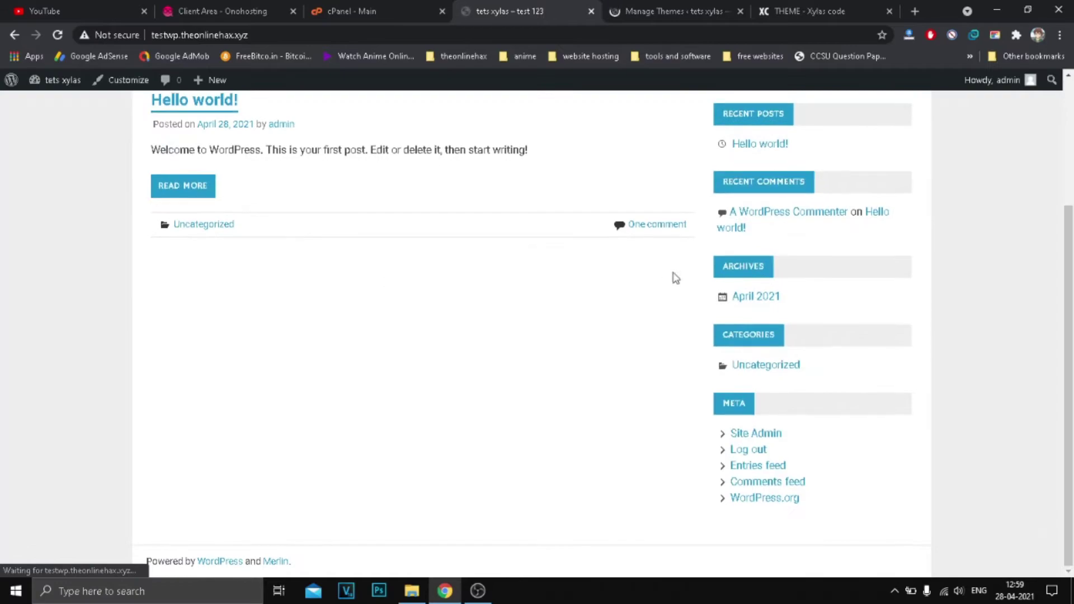
{"action": "scroll", "coordinate": [537, 233], "scroll_direction": "up", "scroll_amount": 3}
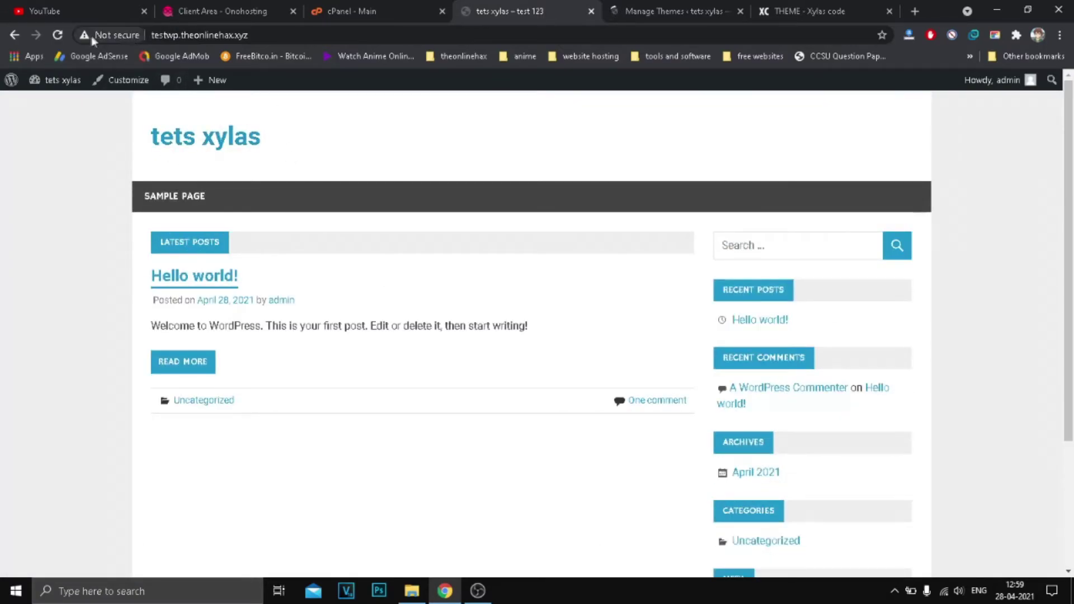
- Examine the homepage's address, post text and sidebar, view the comments feed and return to the homepage
{"action": "left_click", "coordinate": [159, 35]}
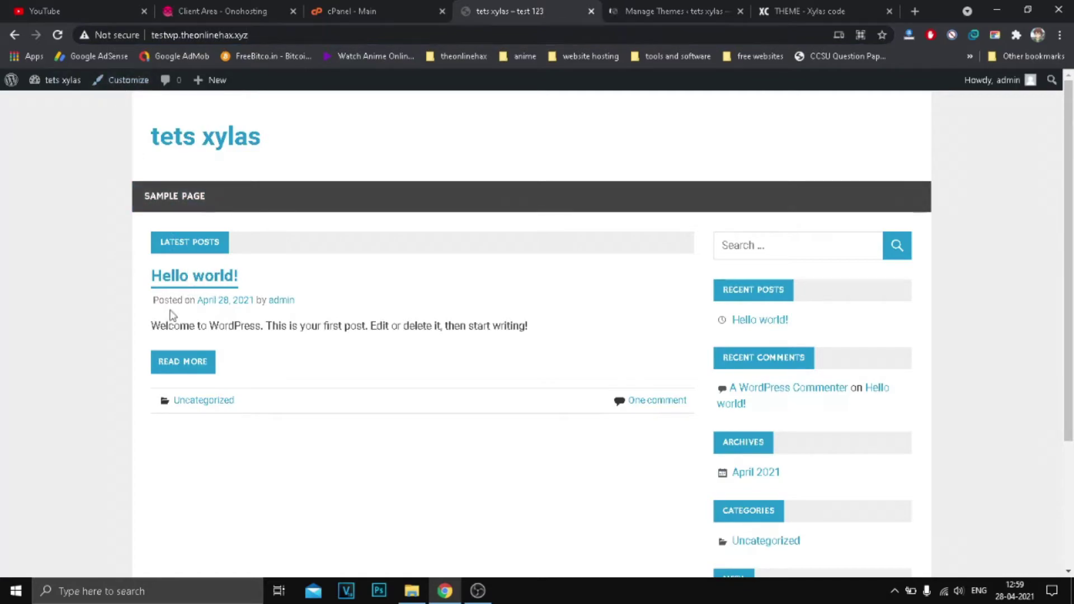
{"action": "left_click_drag", "start_coordinate": [167, 324], "coordinate": [261, 325]}
{"action": "scroll", "coordinate": [338, 307], "scroll_direction": "down", "scroll_amount": 3}
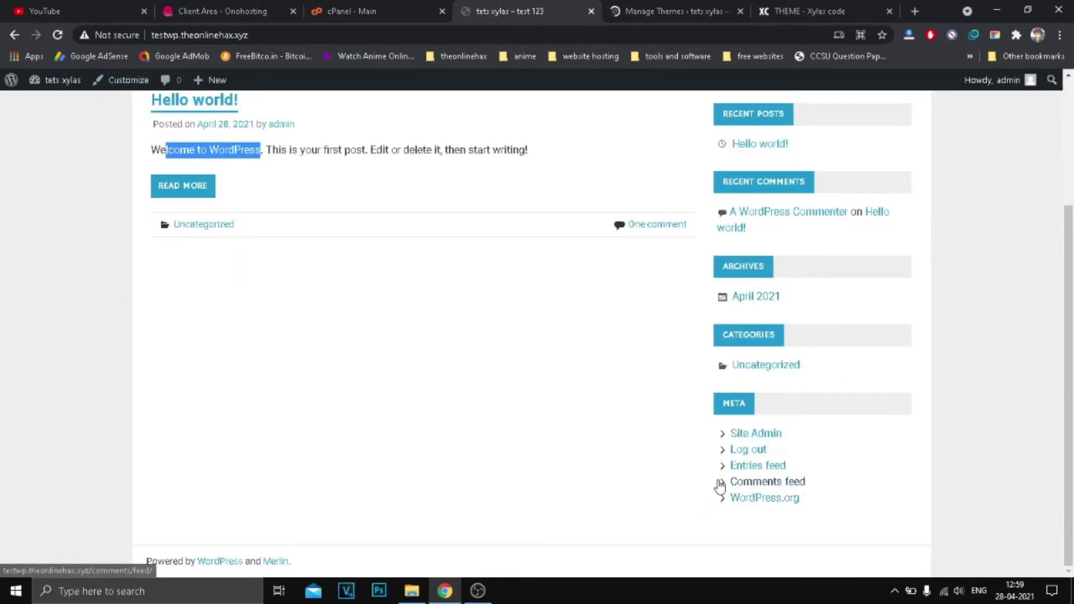
{"action": "left_click", "coordinate": [727, 482]}
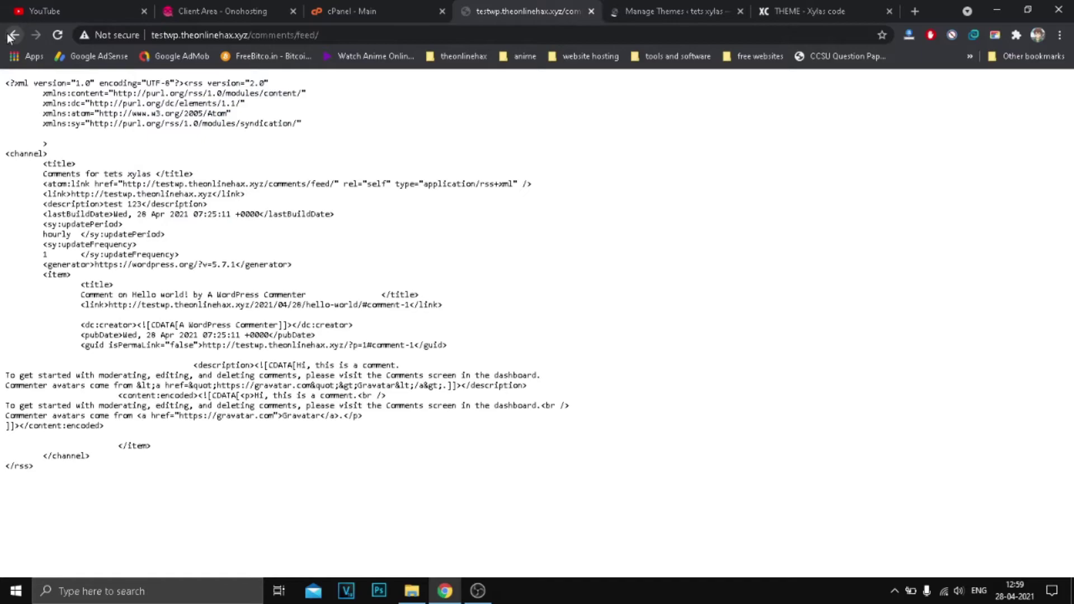
{"action": "left_click", "coordinate": [12, 35]}
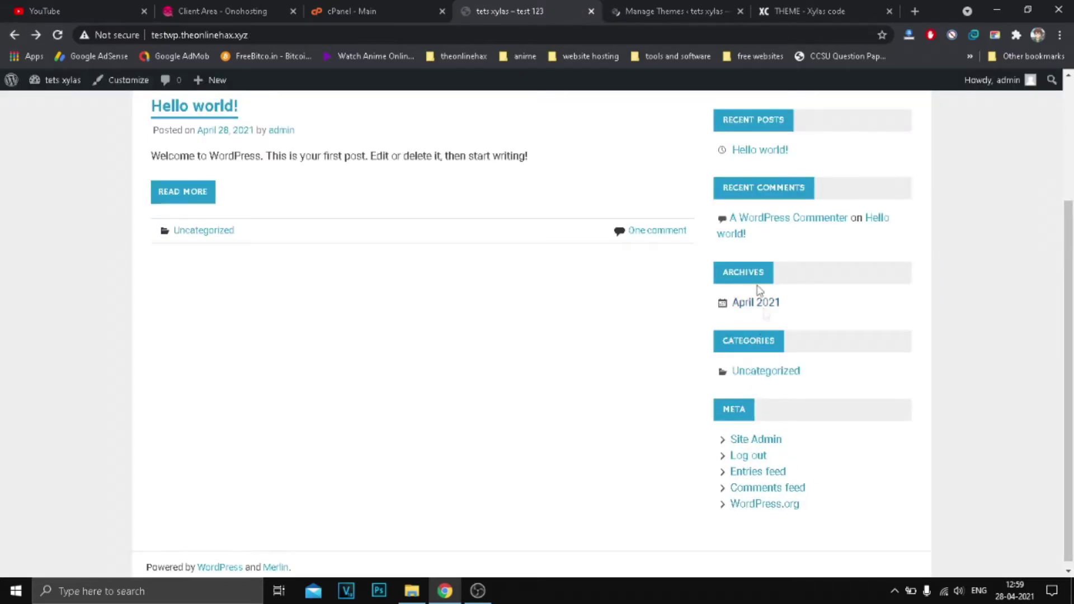
{"action": "scroll", "coordinate": [758, 288], "scroll_direction": "up", "scroll_amount": 4}
- Open the live homepage in the theme customizer
{"action": "left_click", "coordinate": [642, 12]}
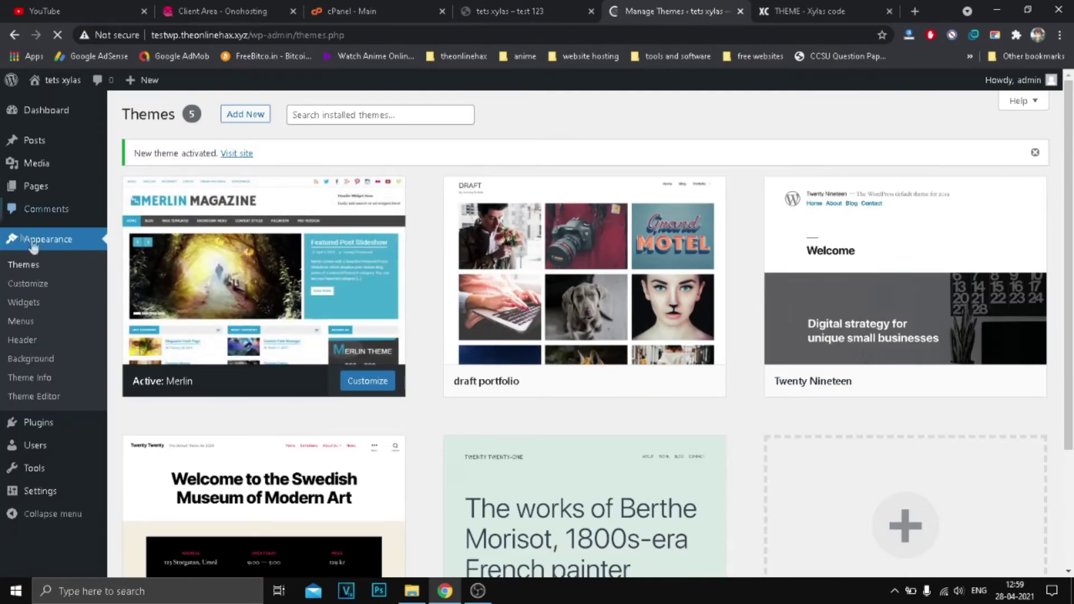
{"action": "left_click", "coordinate": [504, 11]}
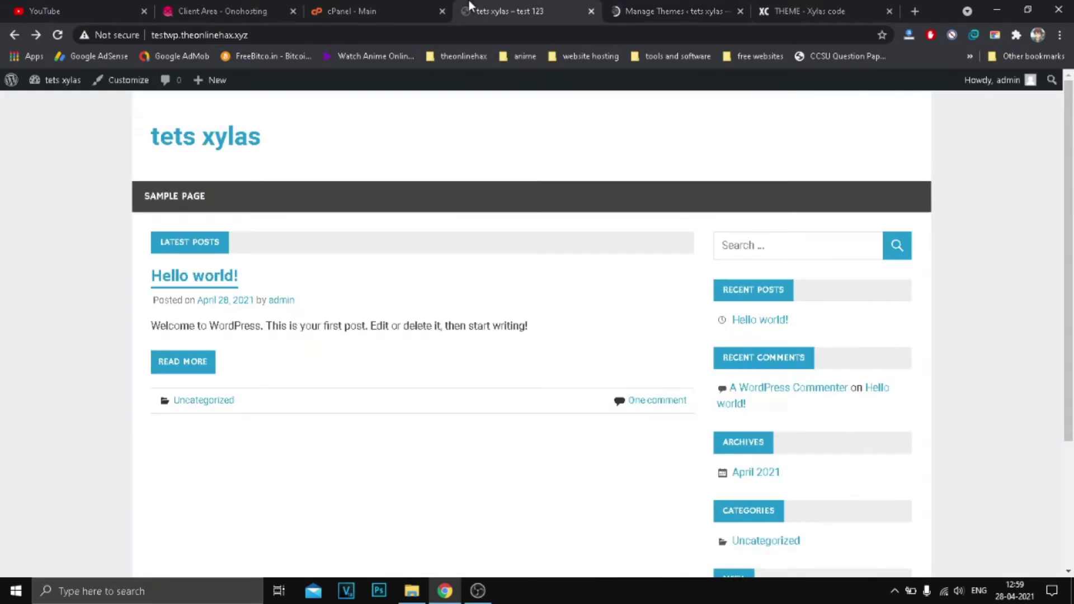
{"action": "left_click", "coordinate": [131, 89]}
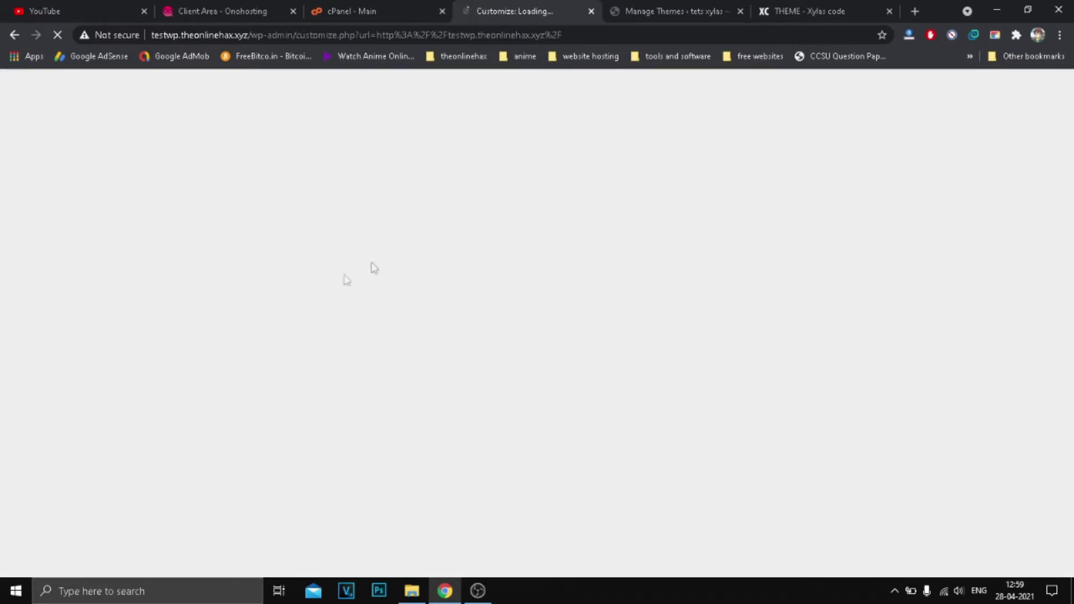
- Open the installed plugins list in the WordPress admin and go on to adding a new plugin
{"action": "left_click", "coordinate": [627, 19]}
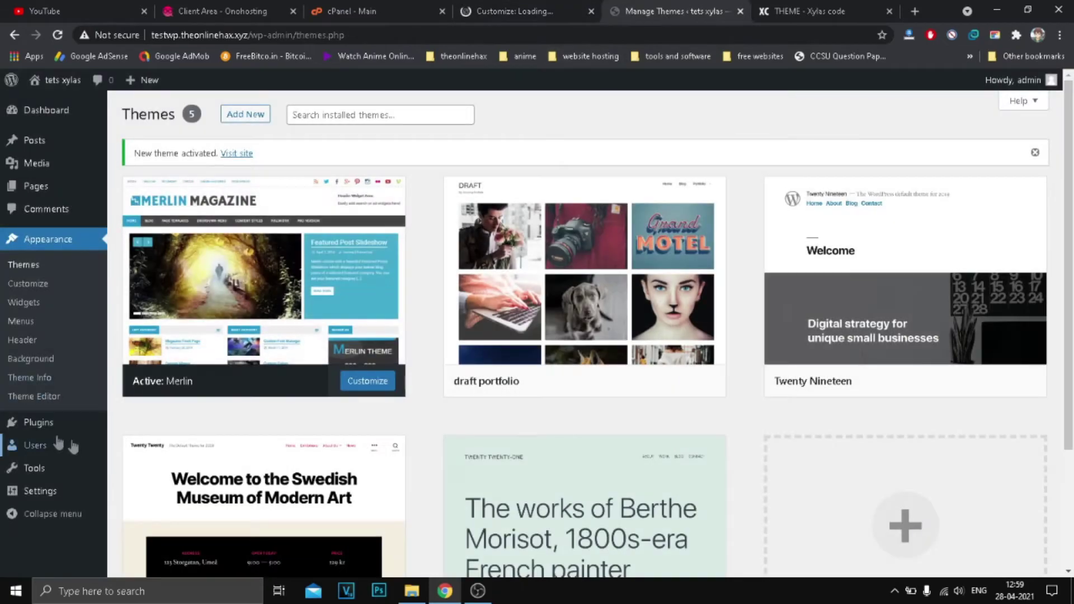
{"action": "left_click", "coordinate": [37, 428]}
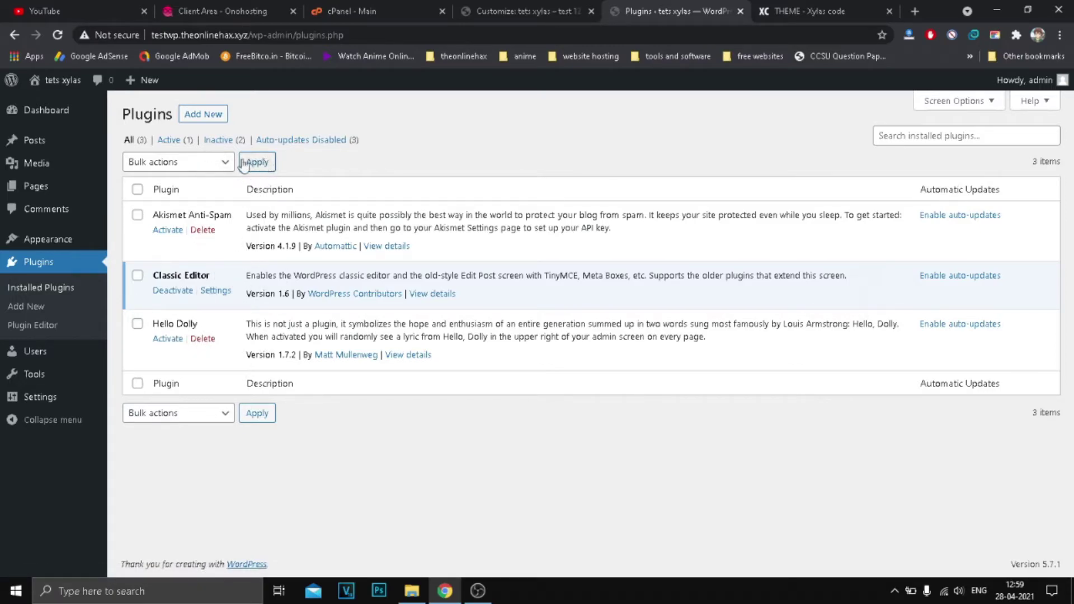
{"action": "left_click", "coordinate": [208, 118]}
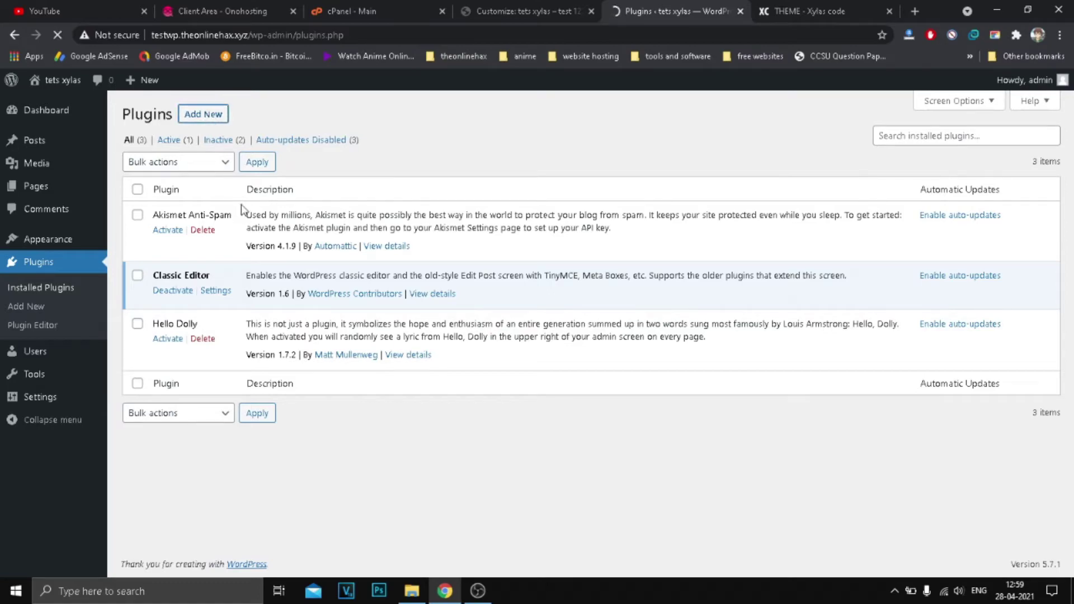
- Change the site title to "test xylas" in the customizer's Site Identity settings
{"action": "left_click", "coordinate": [526, 12]}
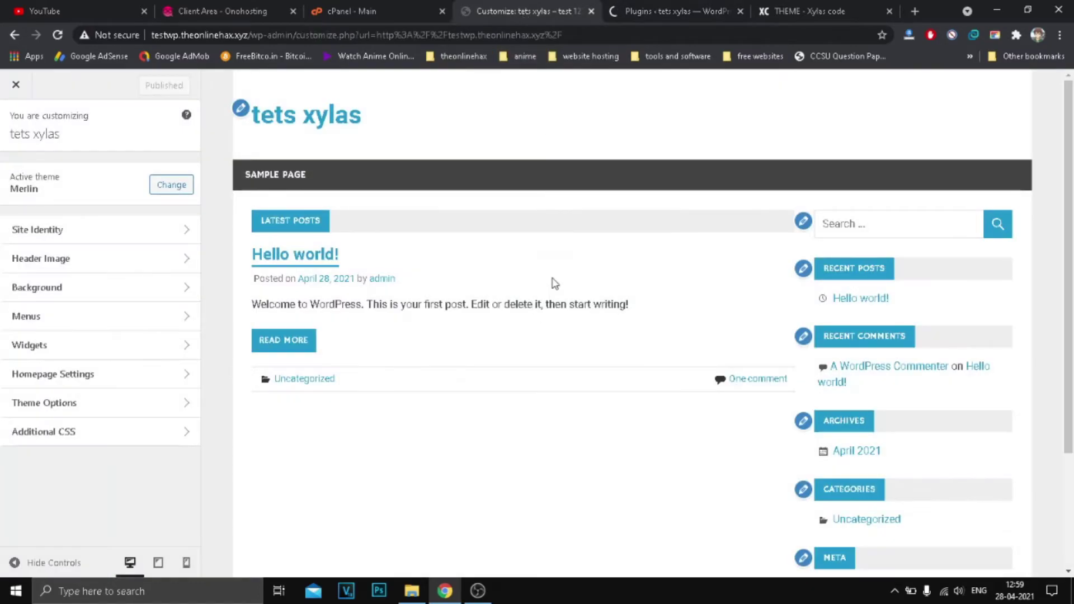
{"action": "scroll", "coordinate": [554, 282], "scroll_direction": "down", "scroll_amount": 4}
{"action": "scroll", "coordinate": [362, 299], "scroll_direction": "up", "scroll_amount": 4}
{"action": "left_click", "coordinate": [91, 235]}
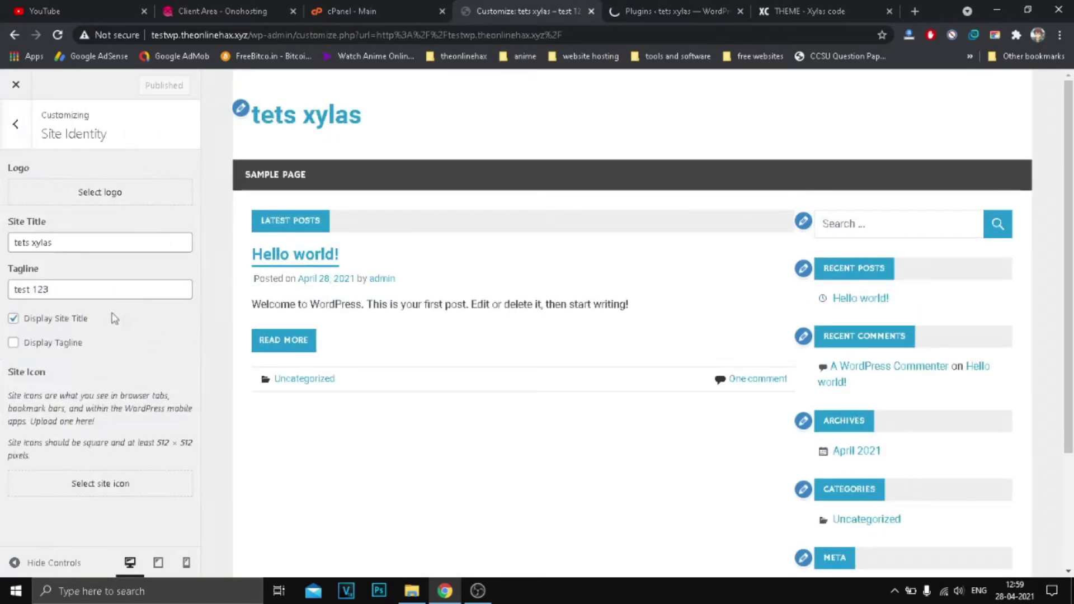
{"action": "left_click", "coordinate": [23, 240]}
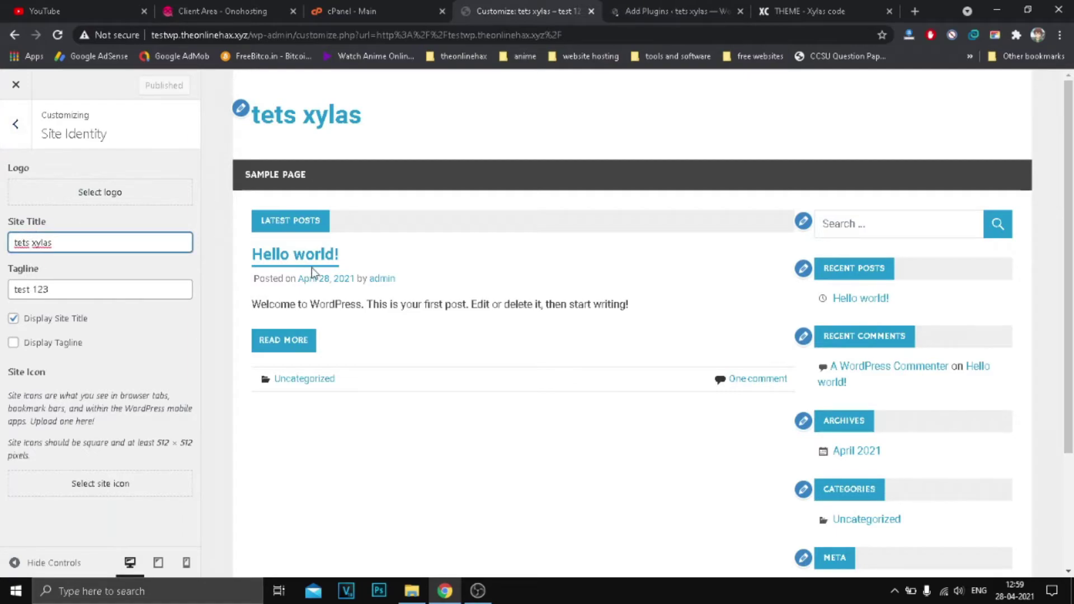
{"action": "key", "text": "BackSpace"}
{"action": "key", "text": "BackSpace"}
{"action": "key", "text": "BackSpace"}
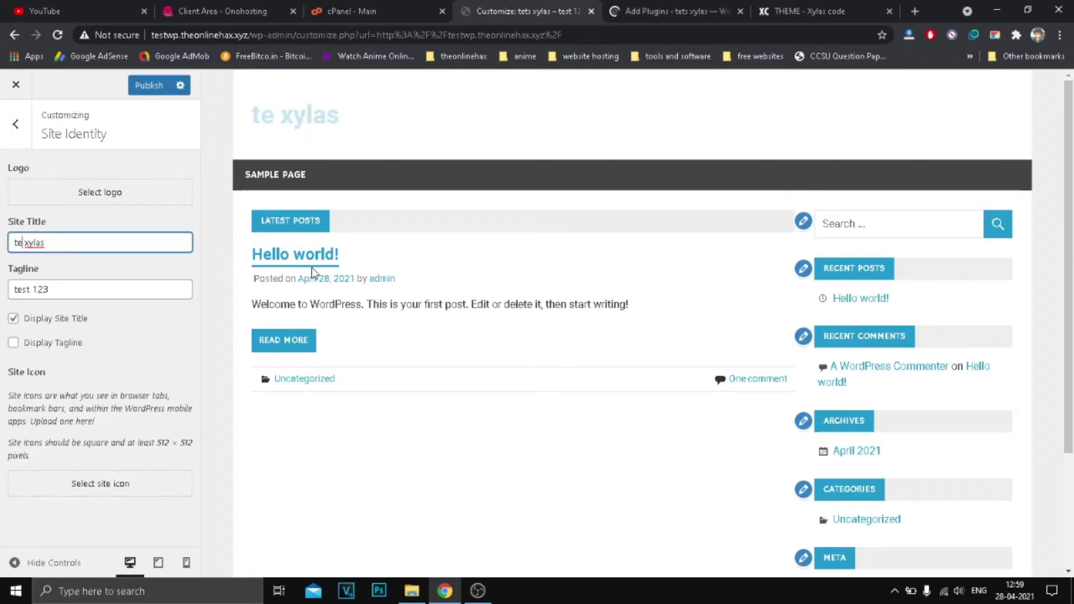
{"action": "type", "text": "est"}
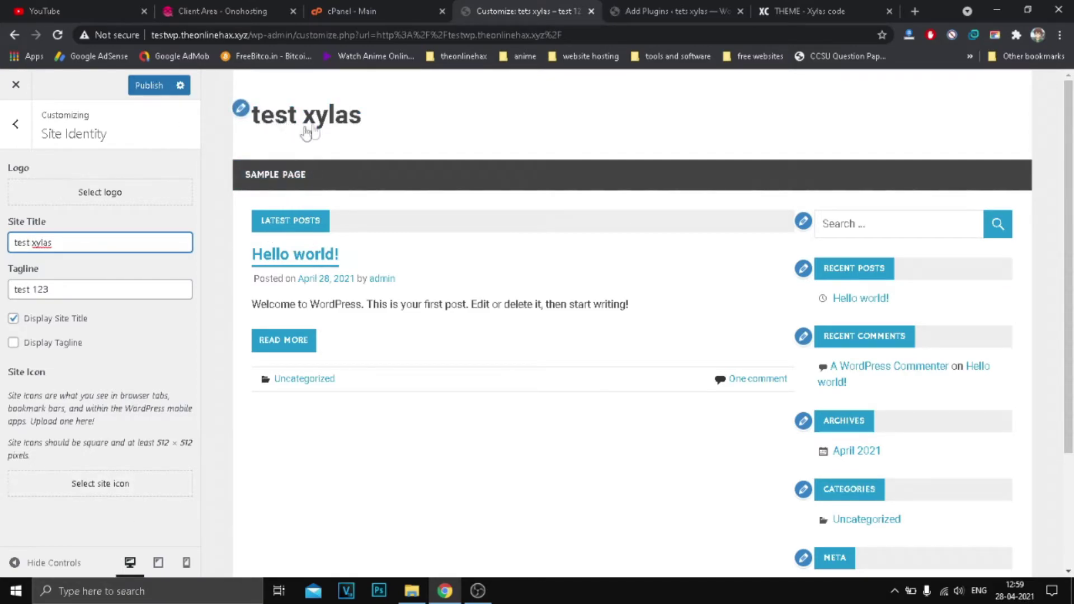
- Leave the Site Identity settings and open the Header Image settings of the customizer
{"action": "left_click", "coordinate": [17, 126]}
{"action": "left_click", "coordinate": [60, 258]}
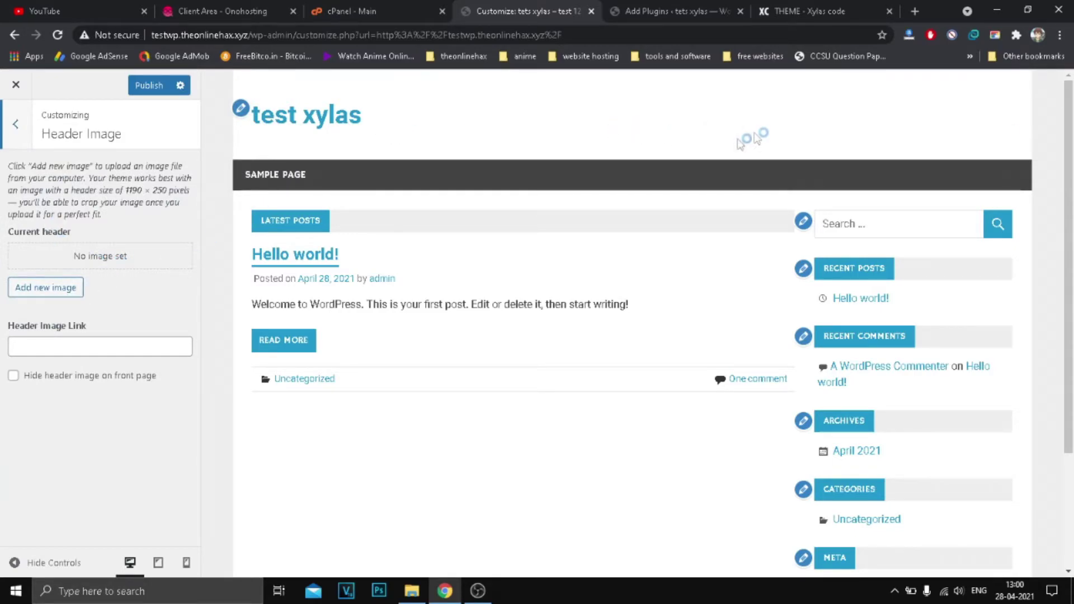
- Leave the Header Image settings and set the site's background color to near-black #0a0a0a in the Background settings
{"action": "left_click", "coordinate": [16, 123]}
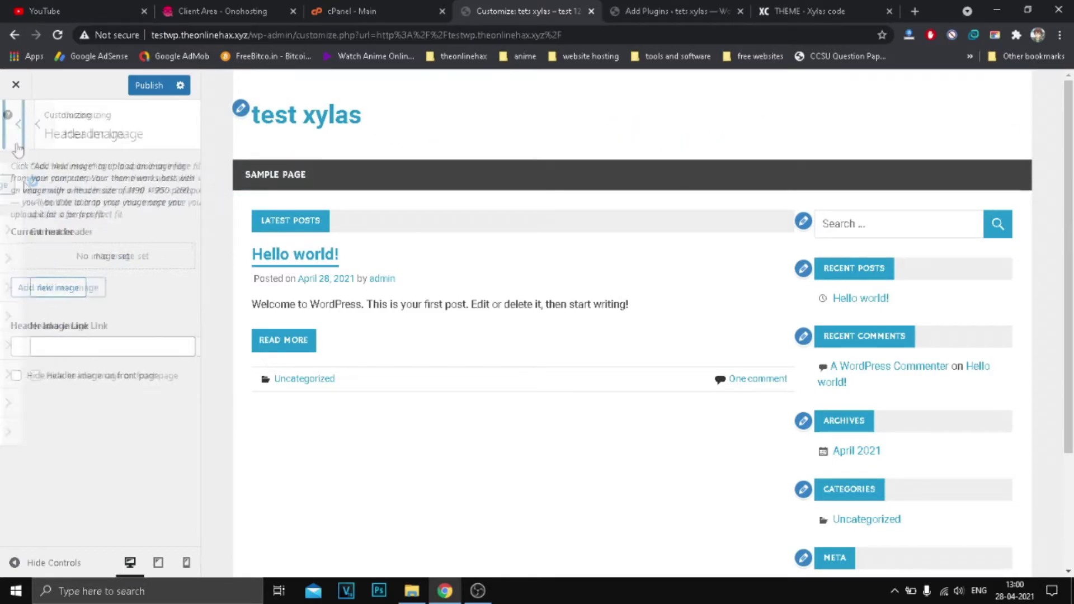
{"action": "left_click", "coordinate": [59, 288]}
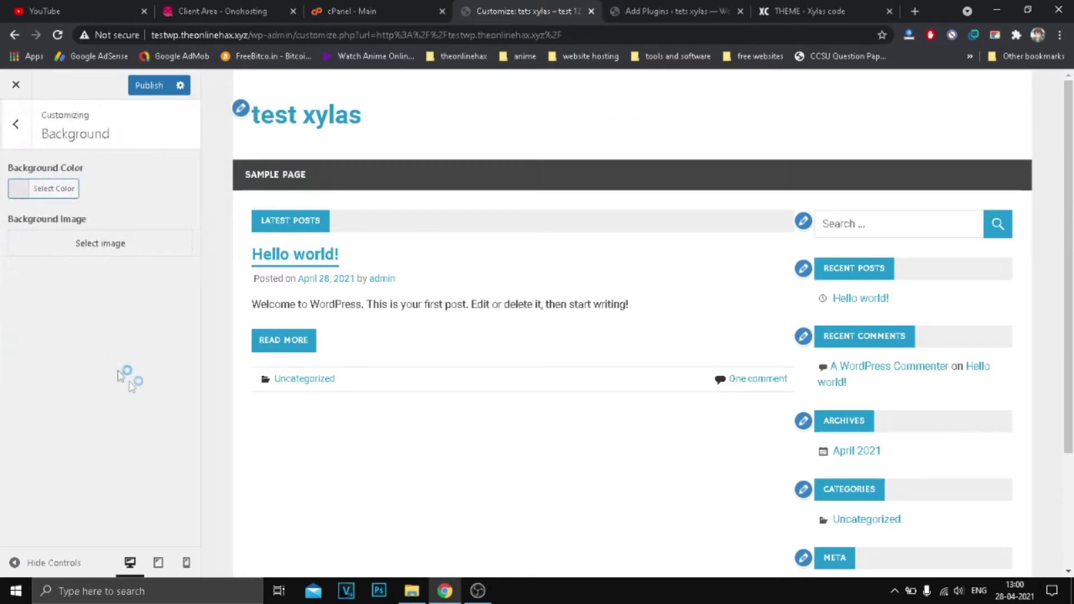
{"action": "left_click", "coordinate": [21, 191]}
{"action": "left_click_drag", "start_coordinate": [69, 273], "coordinate": [21, 331]}
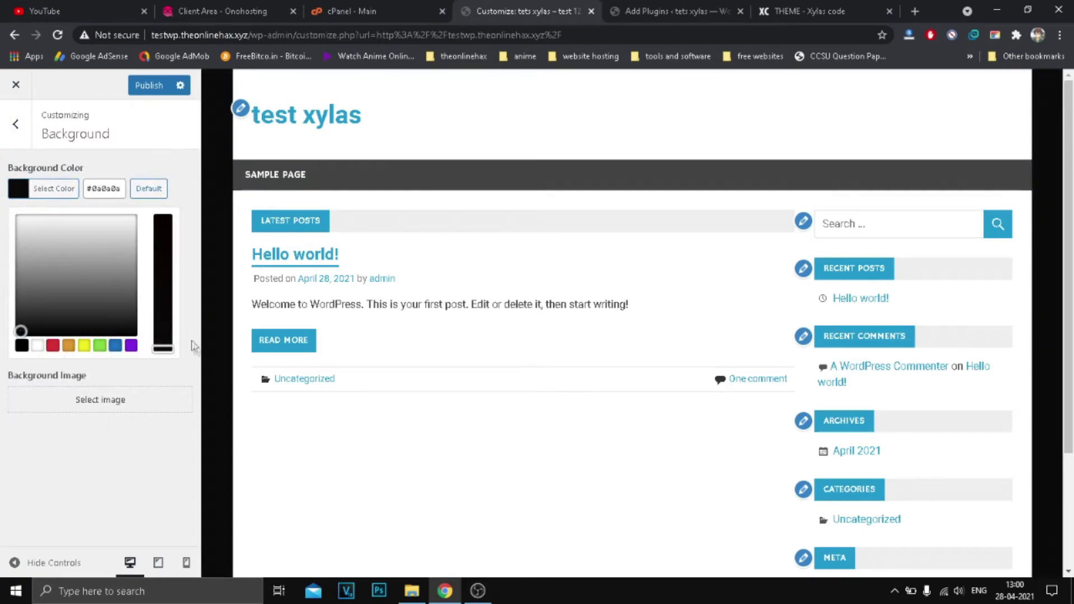
- Open the customizer's Menus settings and view all menu locations of the theme
{"action": "left_click", "coordinate": [4, 124]}
{"action": "left_click", "coordinate": [54, 320]}
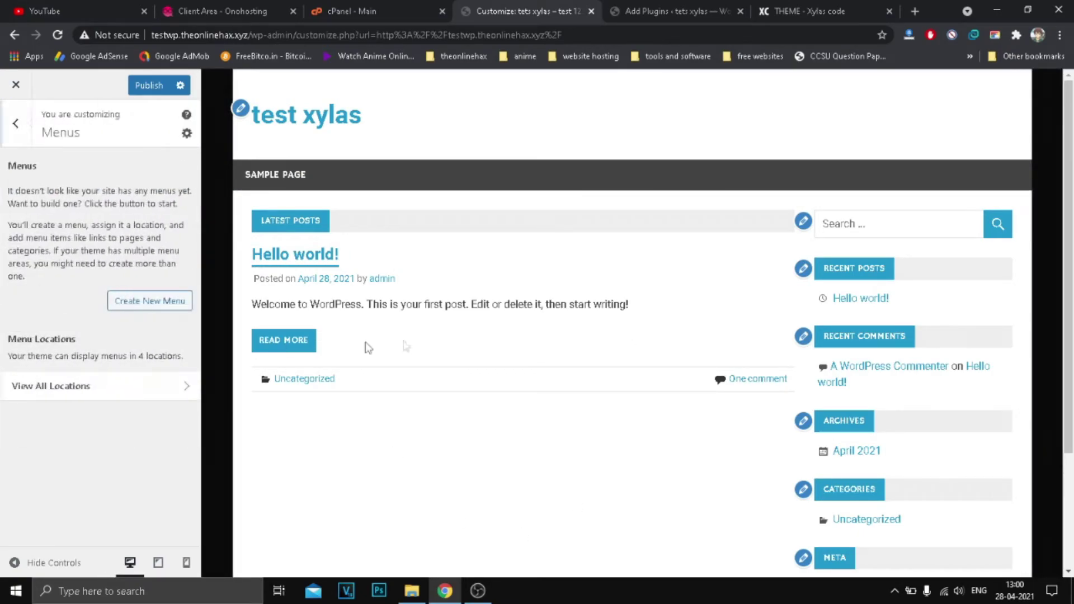
{"action": "left_click", "coordinate": [76, 392]}
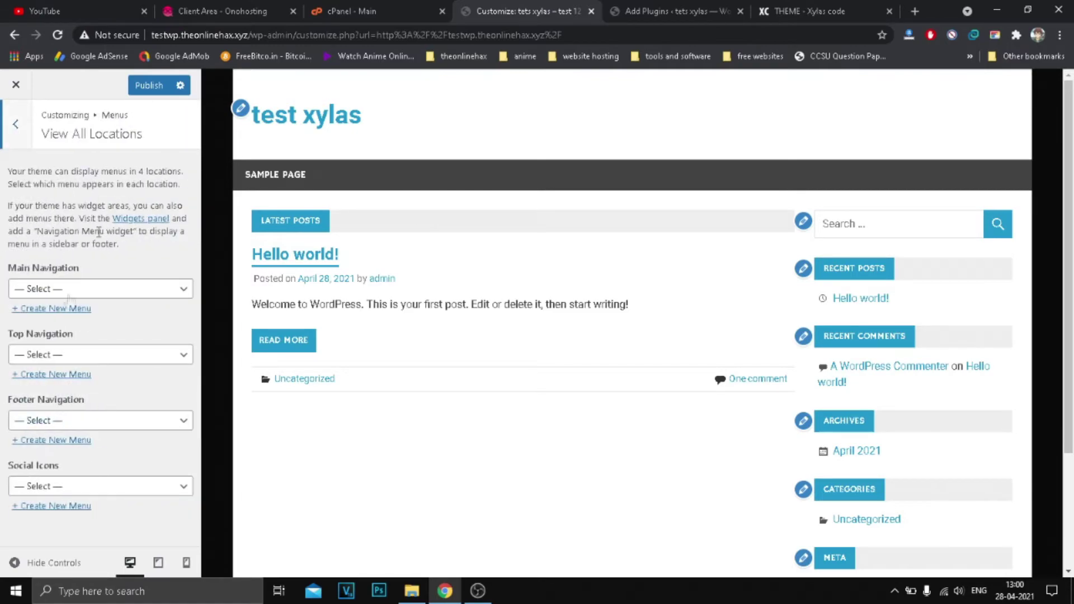
{"action": "left_click", "coordinate": [16, 124]}
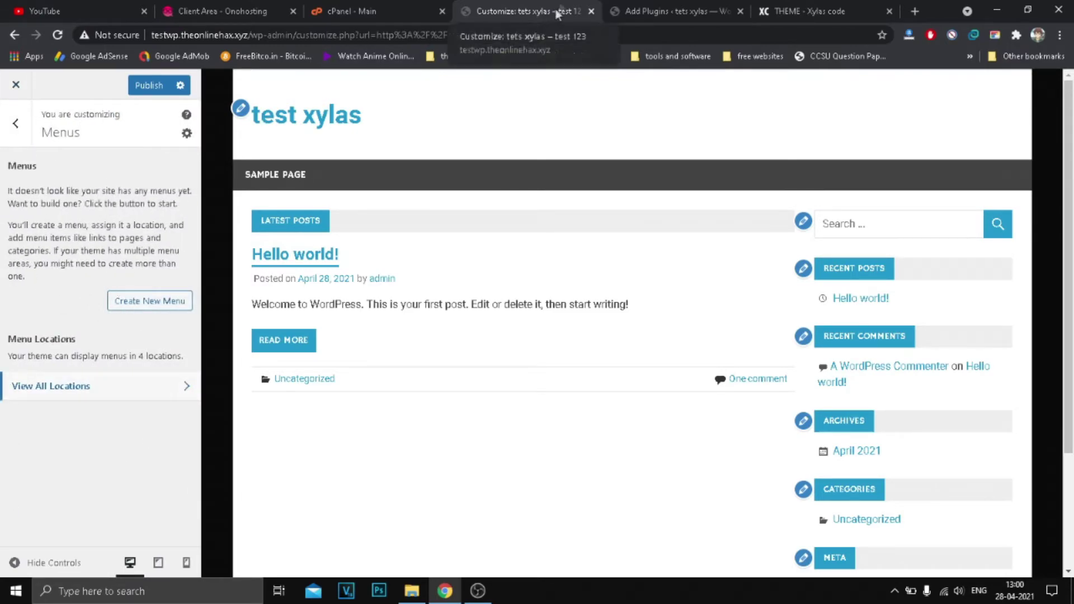
- Switch to the Add Plugins page, browse the featured plugins and search the plugin directory for "ads"
{"action": "key", "text": "ctrl+Tab"}
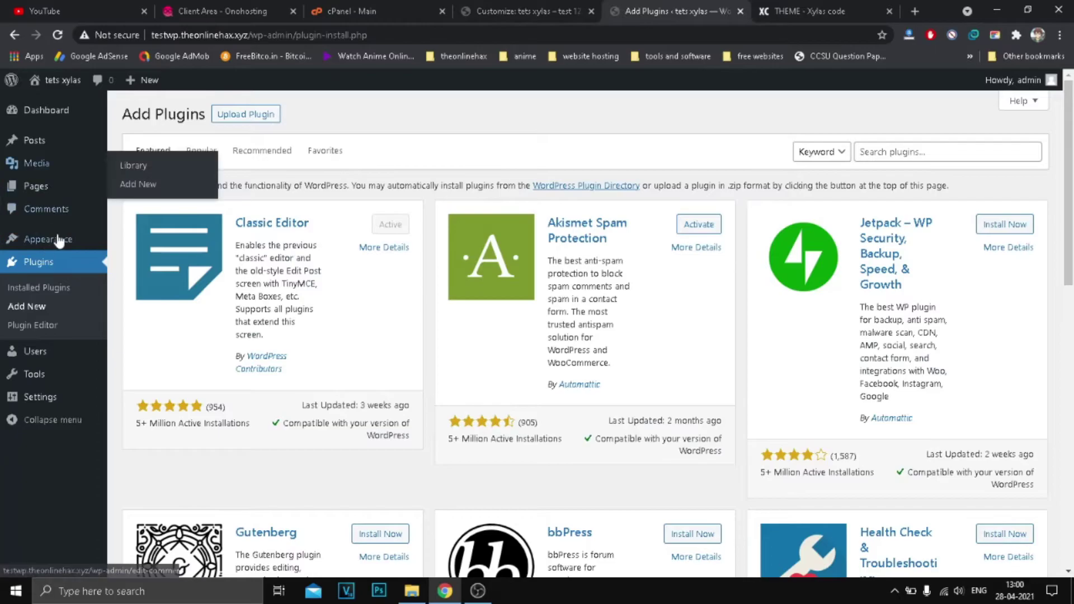
{"action": "scroll", "coordinate": [520, 305], "scroll_direction": "down", "scroll_amount": 10}
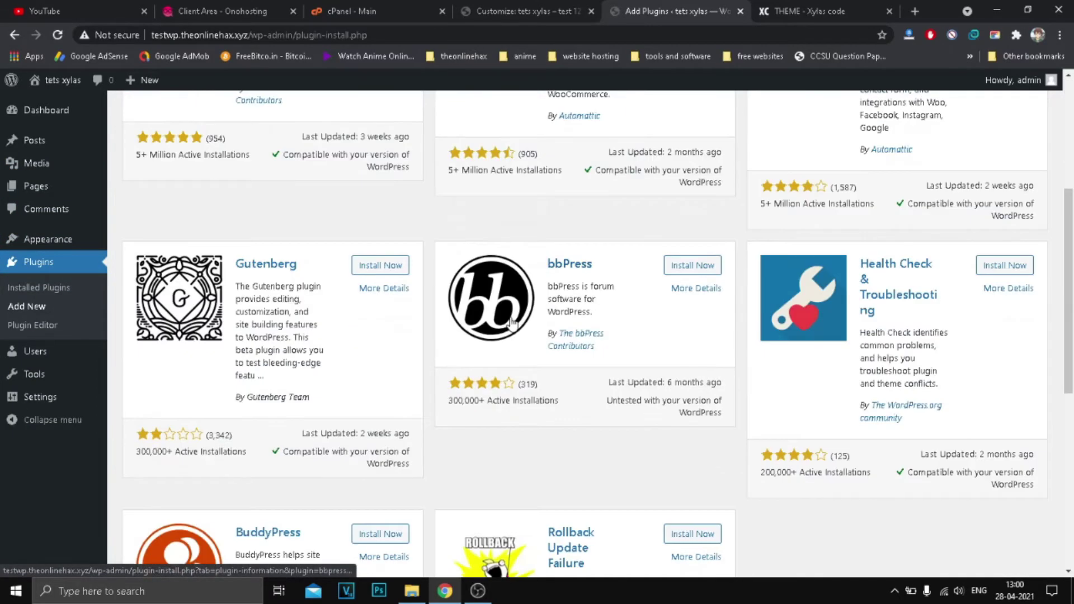
{"action": "scroll", "coordinate": [490, 302], "scroll_direction": "up", "scroll_amount": 10}
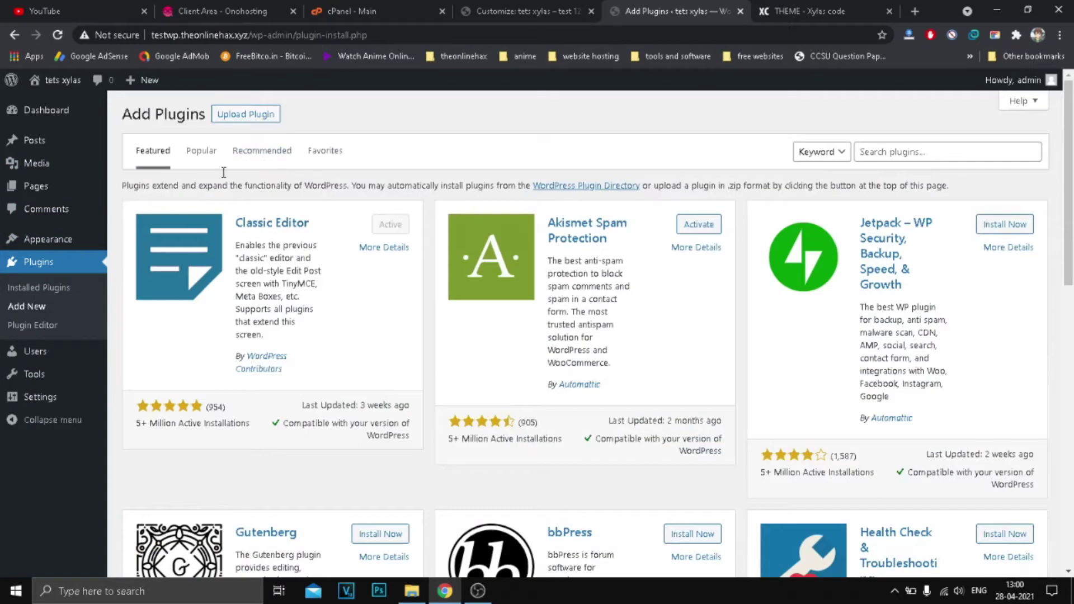
{"action": "scroll", "coordinate": [633, 343], "scroll_direction": "down", "scroll_amount": 6}
{"action": "scroll", "coordinate": [734, 326], "scroll_direction": "up", "scroll_amount": 6}
{"action": "left_click", "coordinate": [872, 153]}
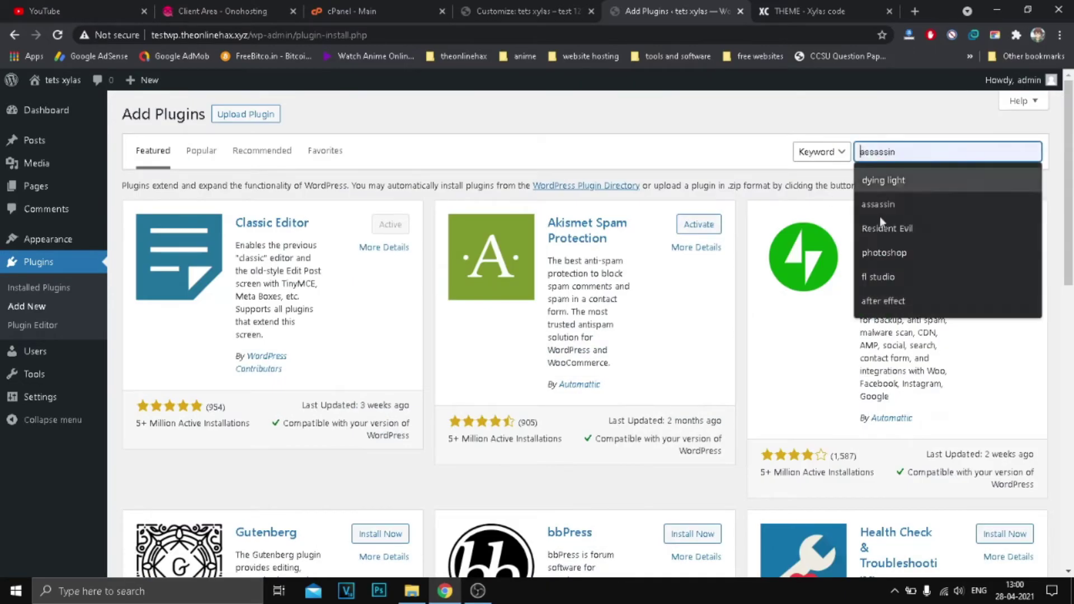
{"action": "type", "text": "ads"}
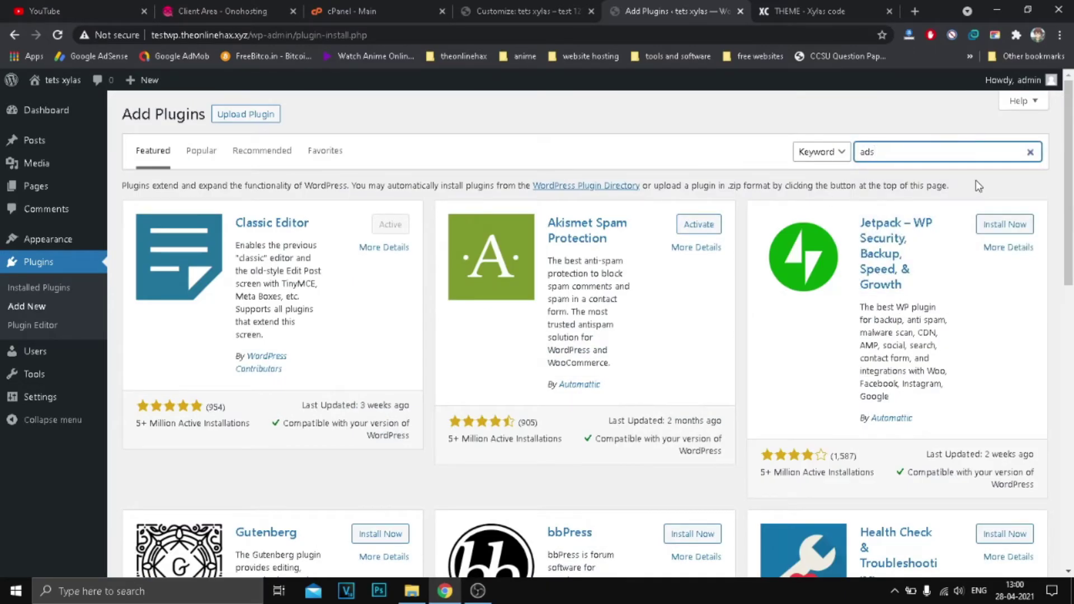
{"action": "key", "text": "Return"}
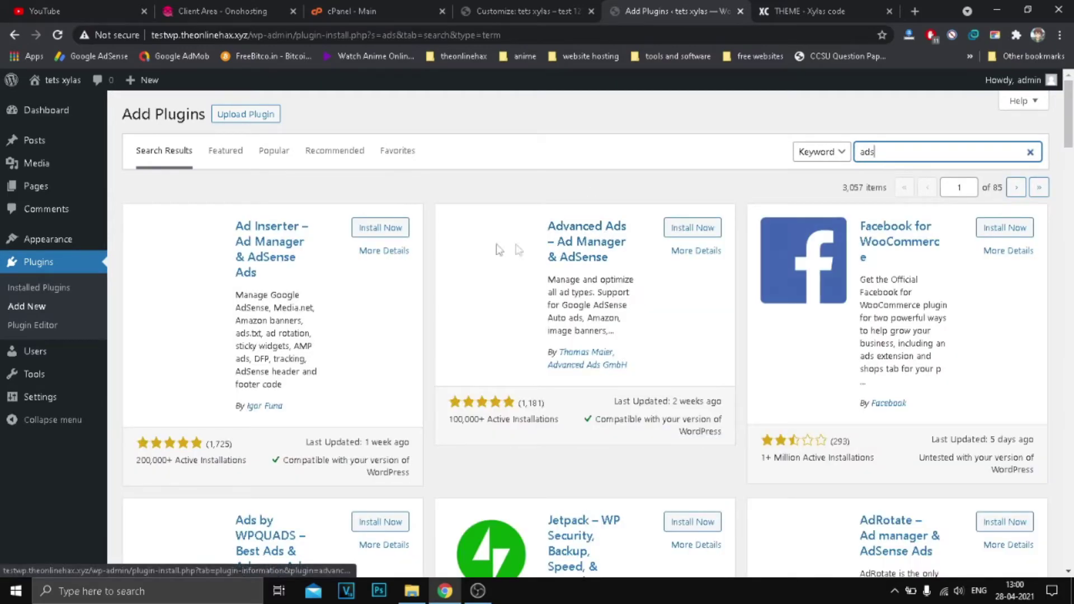
- Look through the plugins found for the "ads" keyword
{"action": "scroll", "coordinate": [559, 279], "scroll_direction": "down", "scroll_amount": 13}
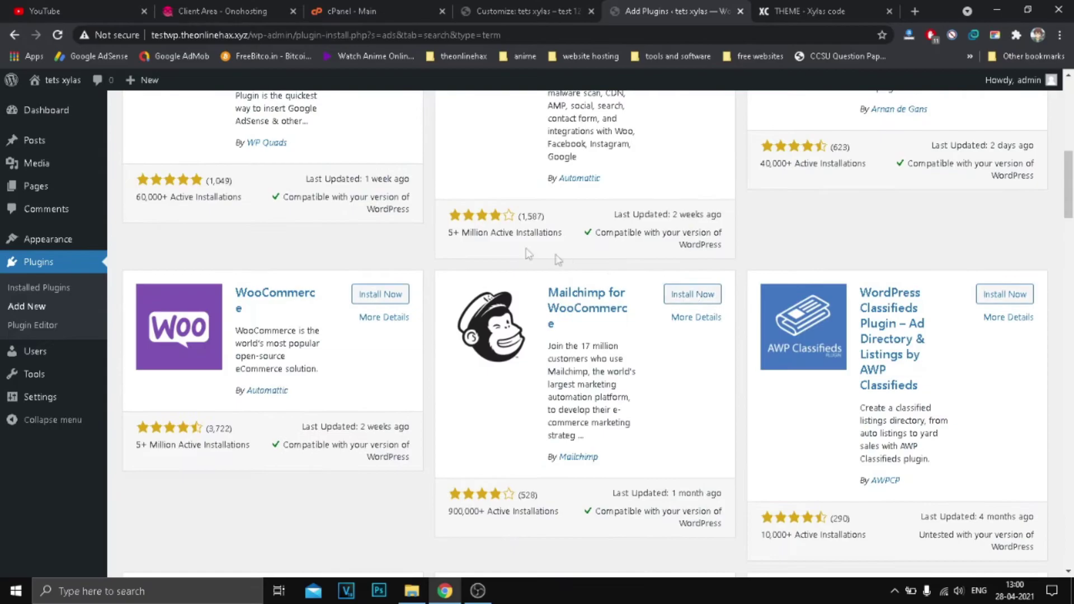
{"action": "scroll", "coordinate": [649, 273], "scroll_direction": "down", "scroll_amount": 5}
{"action": "scroll", "coordinate": [333, 273], "scroll_direction": "up", "scroll_amount": 18}
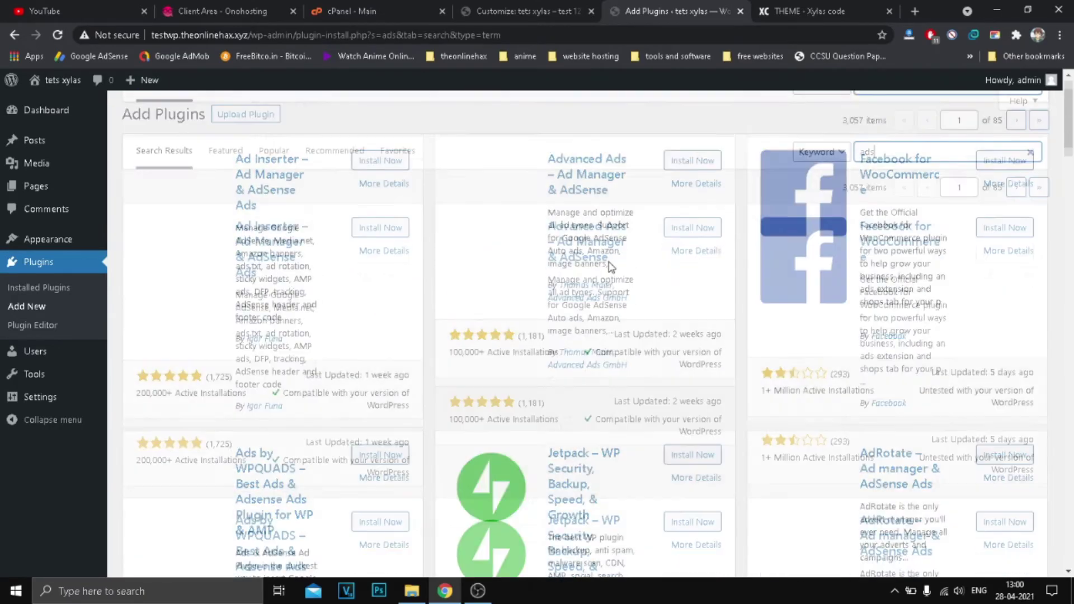
{"action": "scroll", "coordinate": [486, 300], "scroll_direction": "down", "scroll_amount": 4}
{"action": "scroll", "coordinate": [500, 326], "scroll_direction": "up", "scroll_amount": 2}
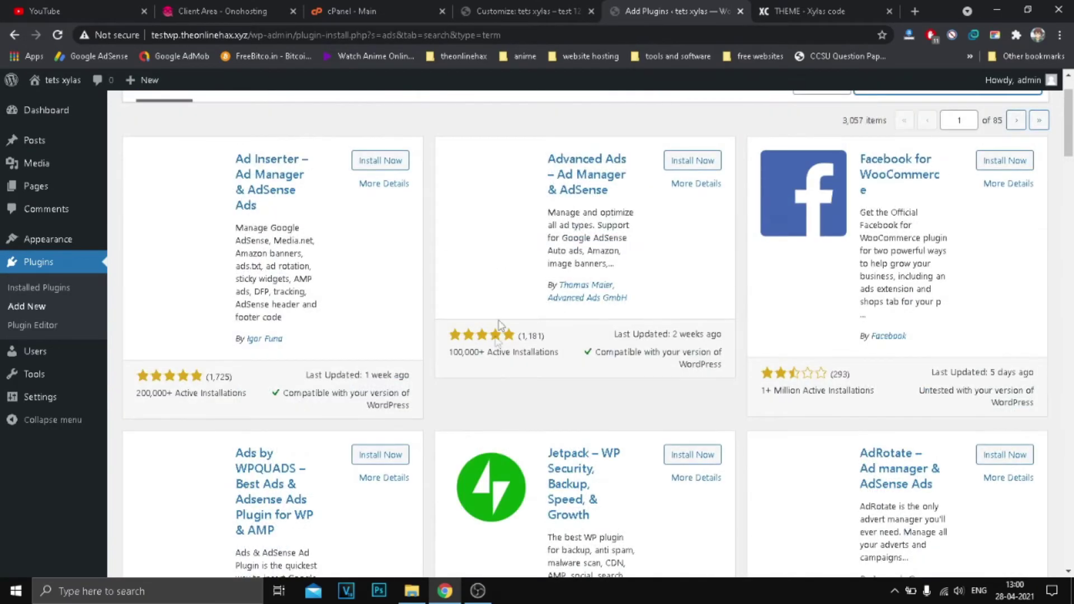
{"action": "scroll", "coordinate": [649, 273], "scroll_direction": "down", "scroll_amount": 14}
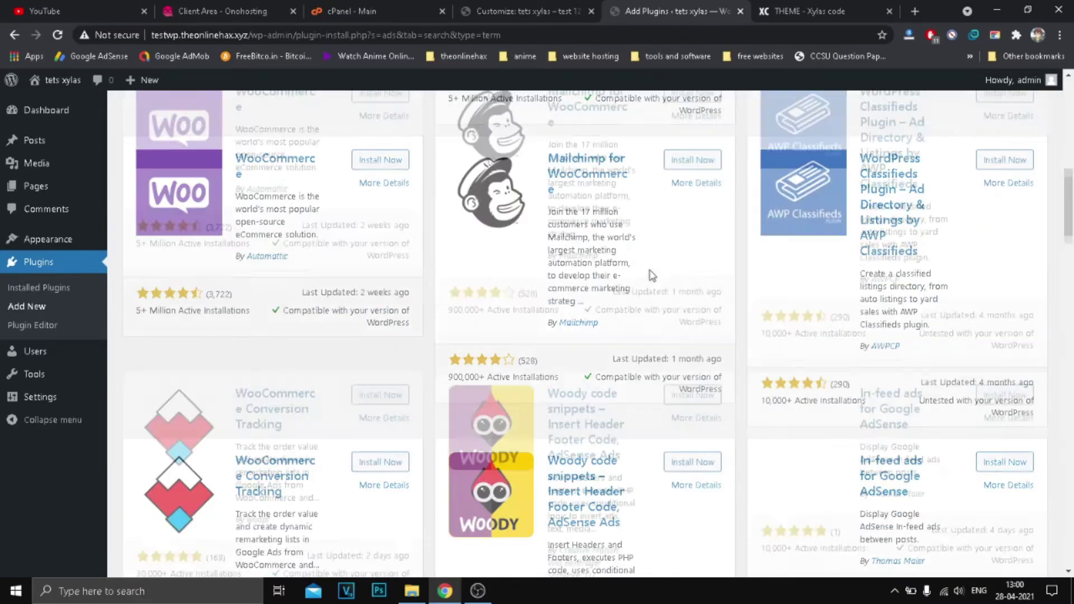
{"action": "scroll", "coordinate": [654, 274], "scroll_direction": "up", "scroll_amount": 14}
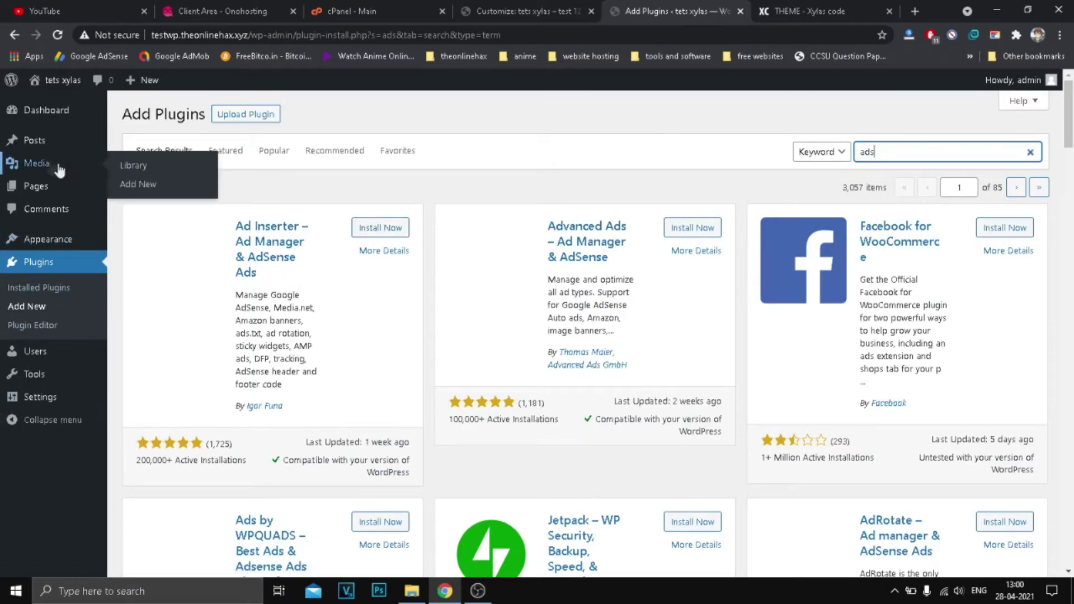
- Open the post Categories page in the WordPress admin and return to the customizer
{"action": "mouse_move", "coordinate": [63, 149]}
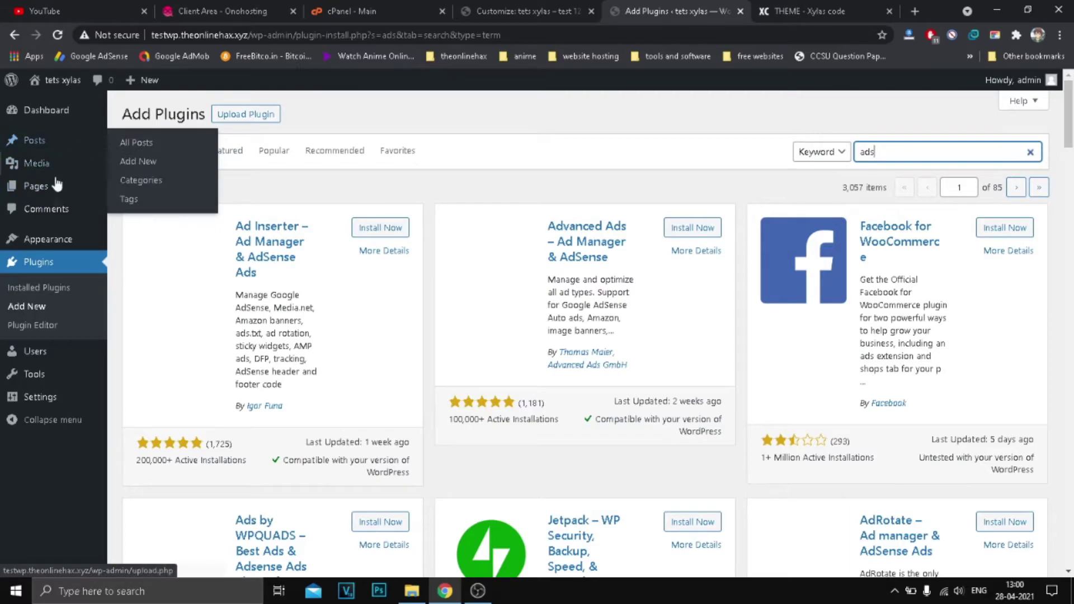
{"action": "left_click", "coordinate": [147, 181]}
{"action": "key", "text": "ctrl+Page_Up"}
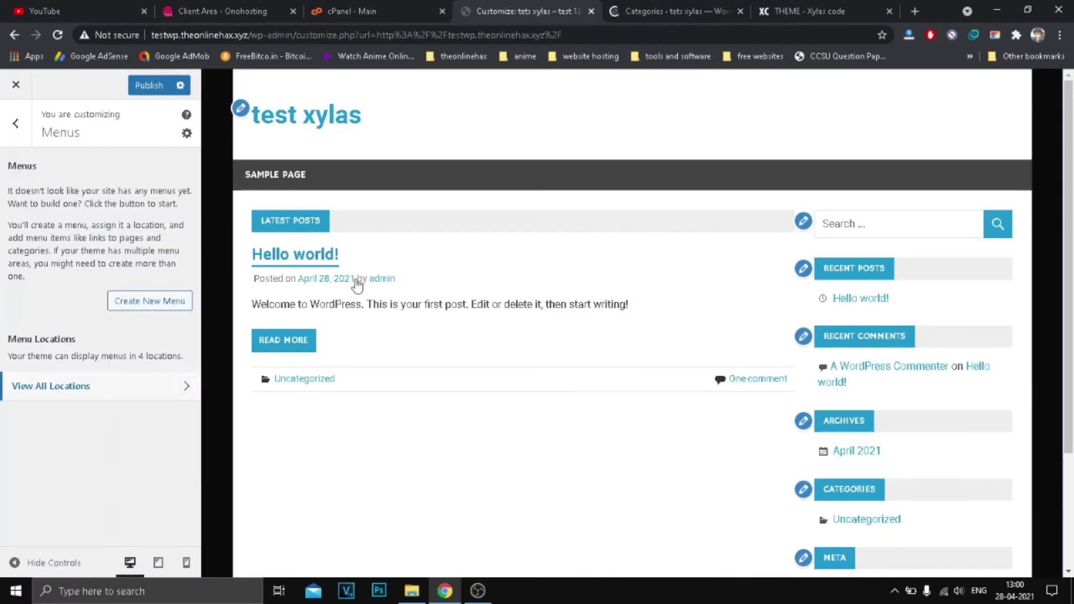
- Check which menus can be assigned to the Main Navigation location, and go back to the customizer's main options
{"action": "left_click", "coordinate": [93, 386]}
{"action": "left_click", "coordinate": [16, 123]}
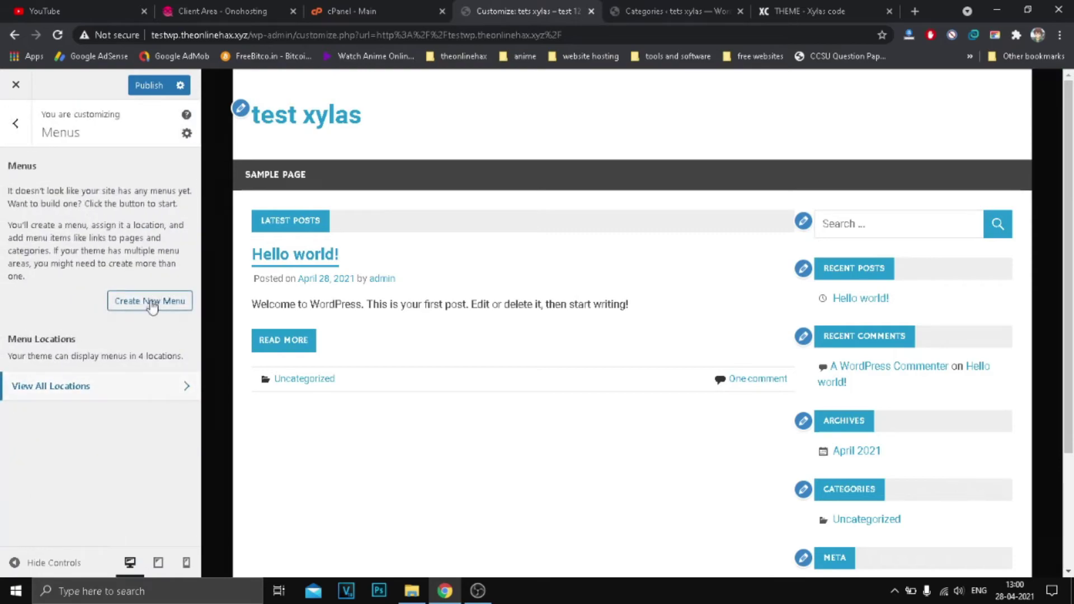
{"action": "left_click", "coordinate": [126, 386]}
{"action": "left_click", "coordinate": [100, 288]}
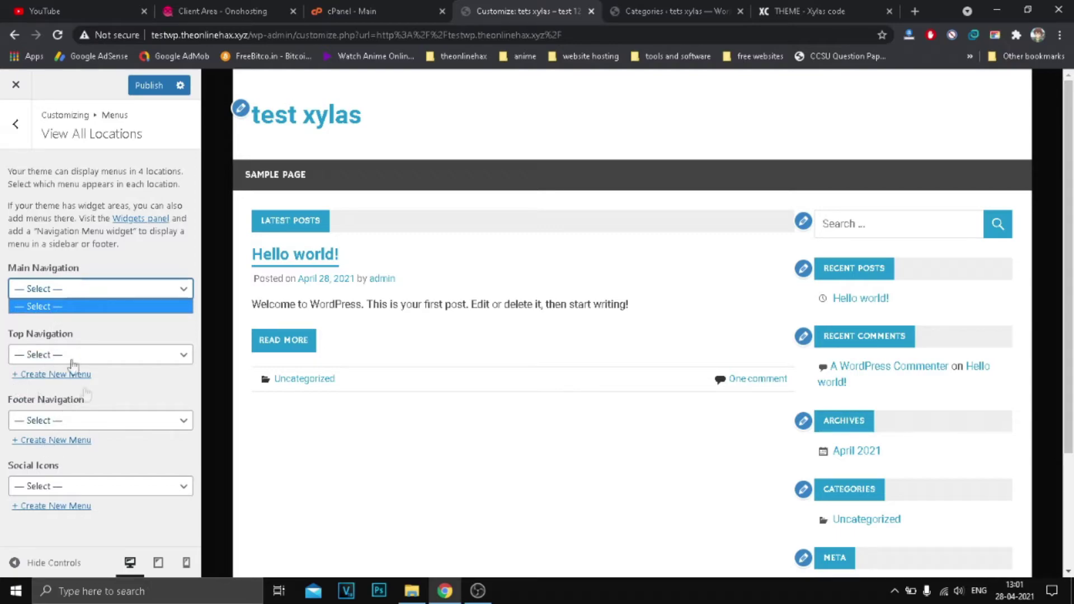
{"action": "left_click", "coordinate": [23, 140]}
{"action": "left_click", "coordinate": [22, 140]}
{"action": "left_click", "coordinate": [12, 126]}
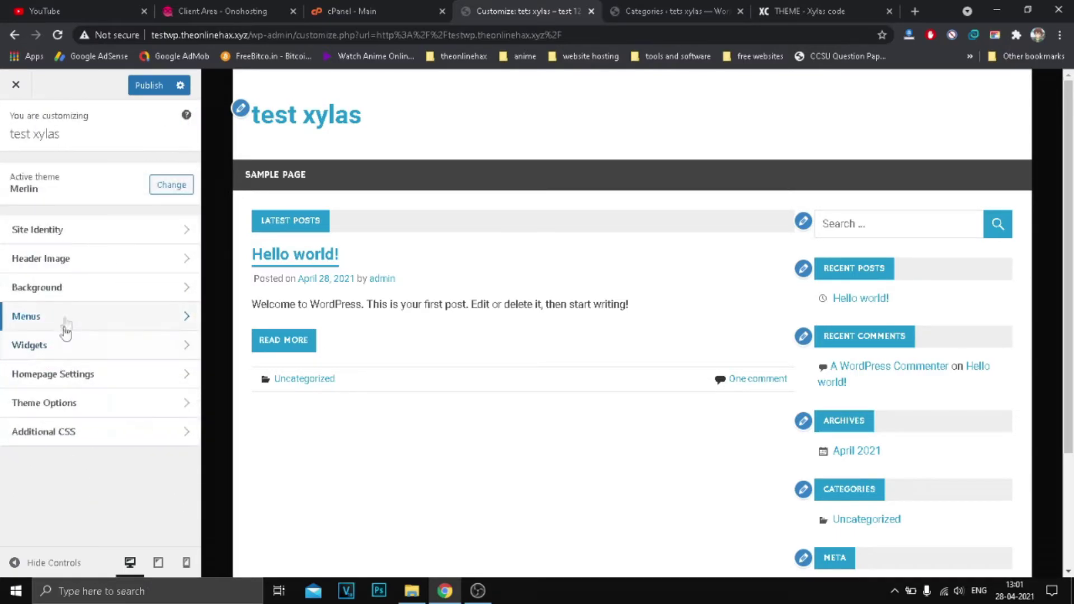
- Open the Widgets settings, view the Header widget area and return to the list of widget areas
{"action": "left_click", "coordinate": [66, 343]}
{"action": "left_click", "coordinate": [62, 203]}
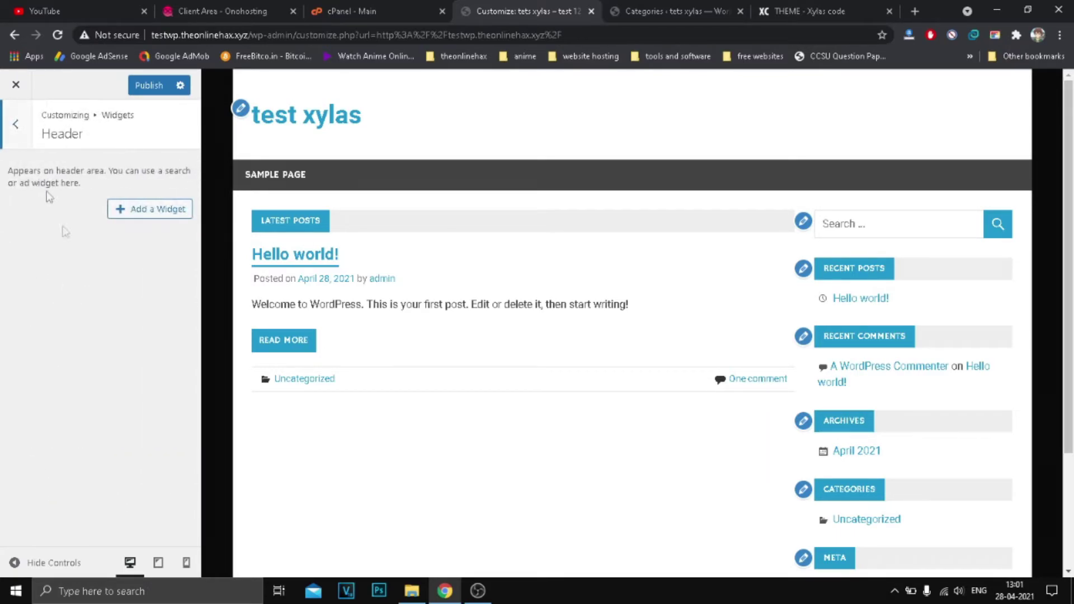
{"action": "left_click", "coordinate": [23, 144]}
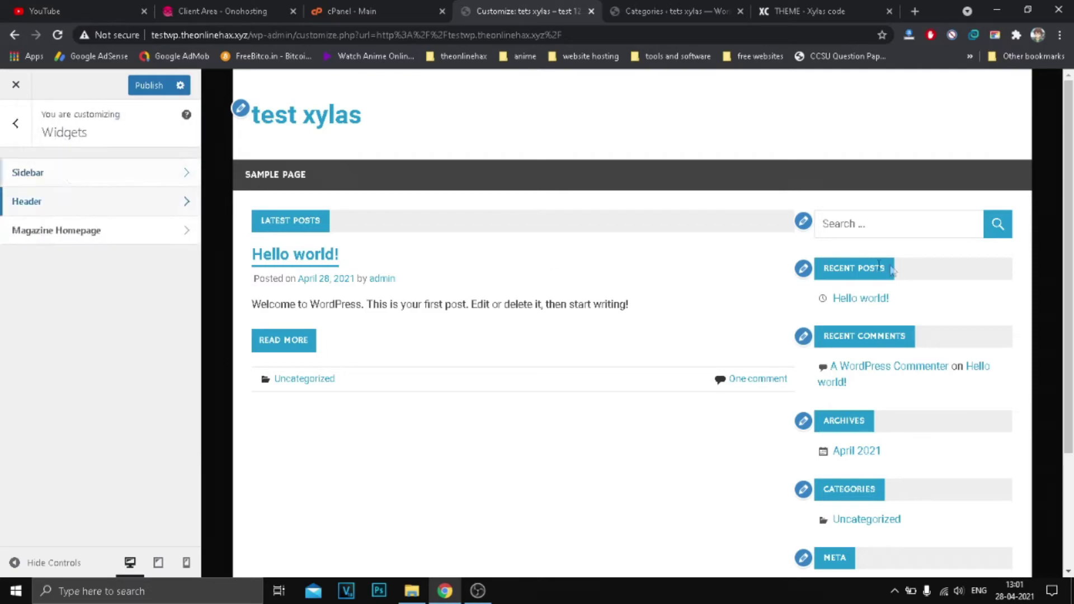
- Remove the Meta widget from the Sidebar widget area
{"action": "left_click", "coordinate": [118, 175]}
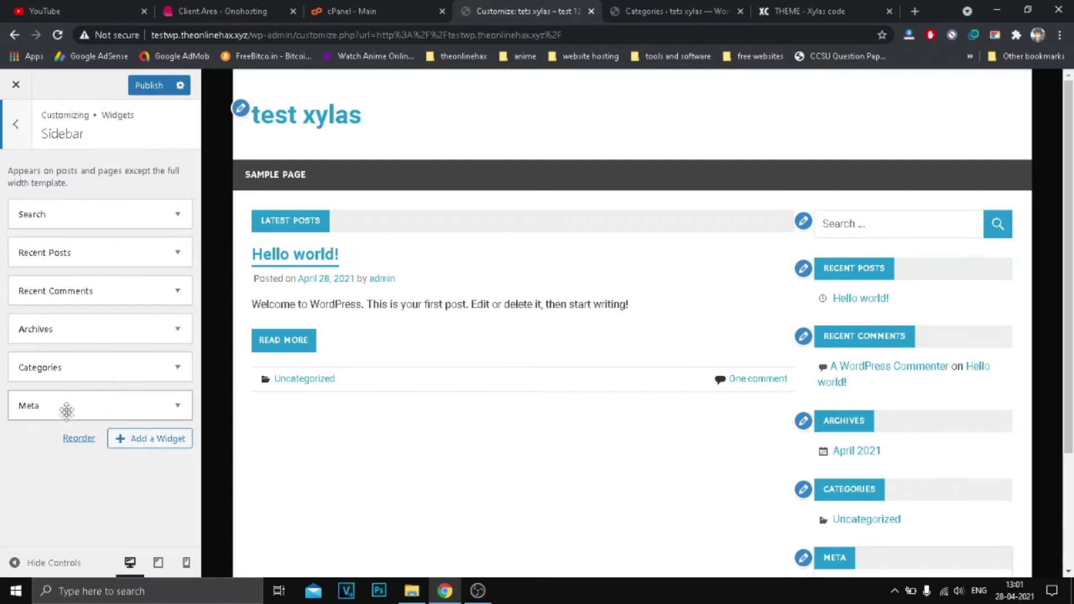
{"action": "left_click", "coordinate": [177, 405]}
{"action": "left_click", "coordinate": [65, 481]}
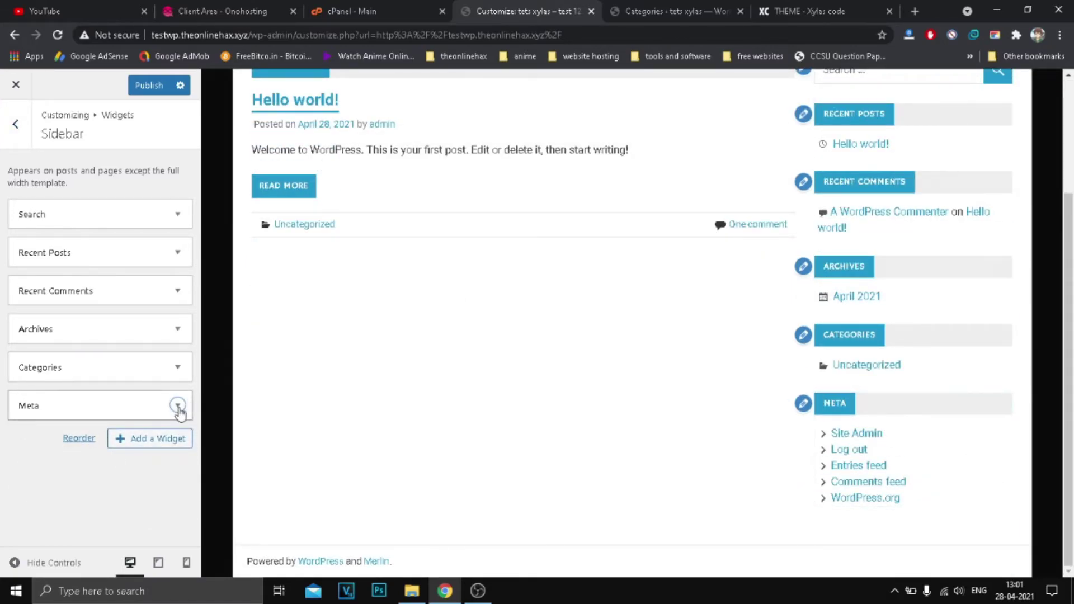
{"action": "left_click", "coordinate": [177, 404]}
{"action": "left_click", "coordinate": [64, 479]}
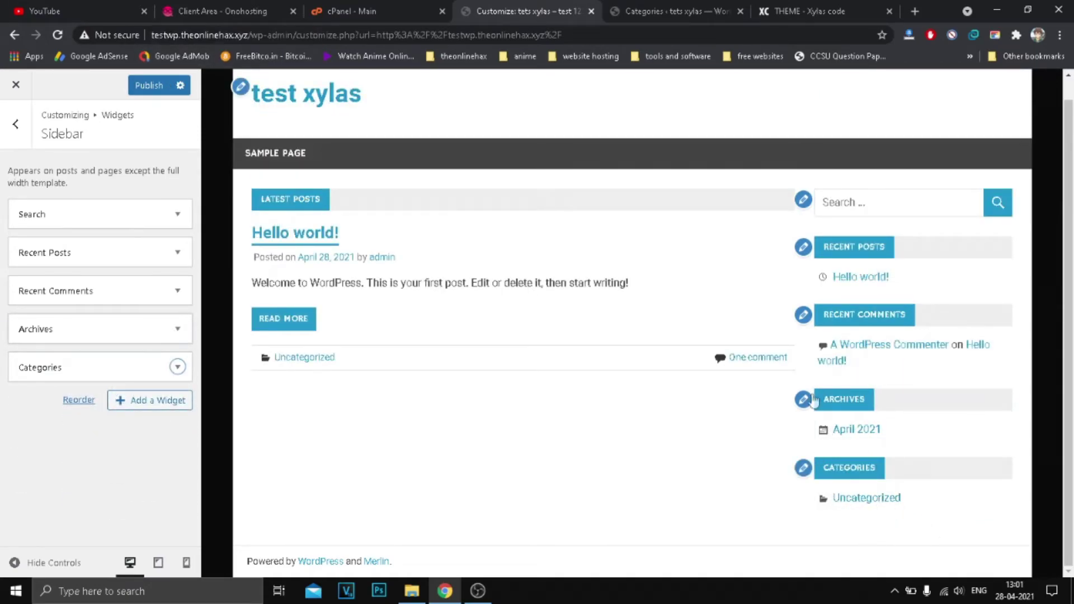
- Look through the widgets that can be added to the Sidebar, and return to the customizer's main options
{"action": "left_click", "coordinate": [16, 120]}
{"action": "left_click", "coordinate": [78, 170]}
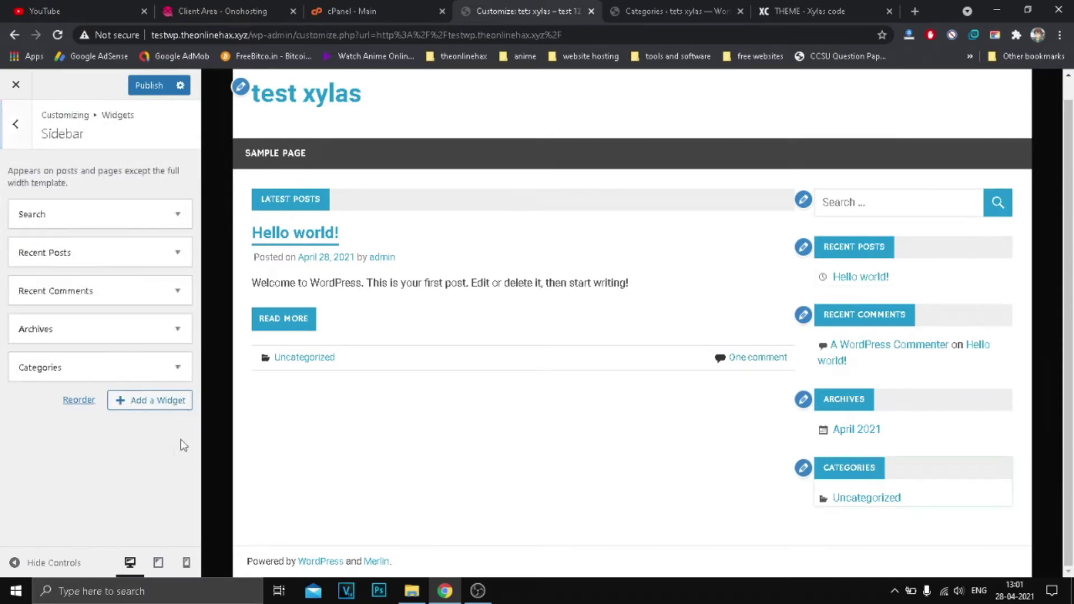
{"action": "left_click", "coordinate": [141, 400]}
{"action": "scroll", "coordinate": [288, 221], "scroll_direction": "down", "scroll_amount": 5}
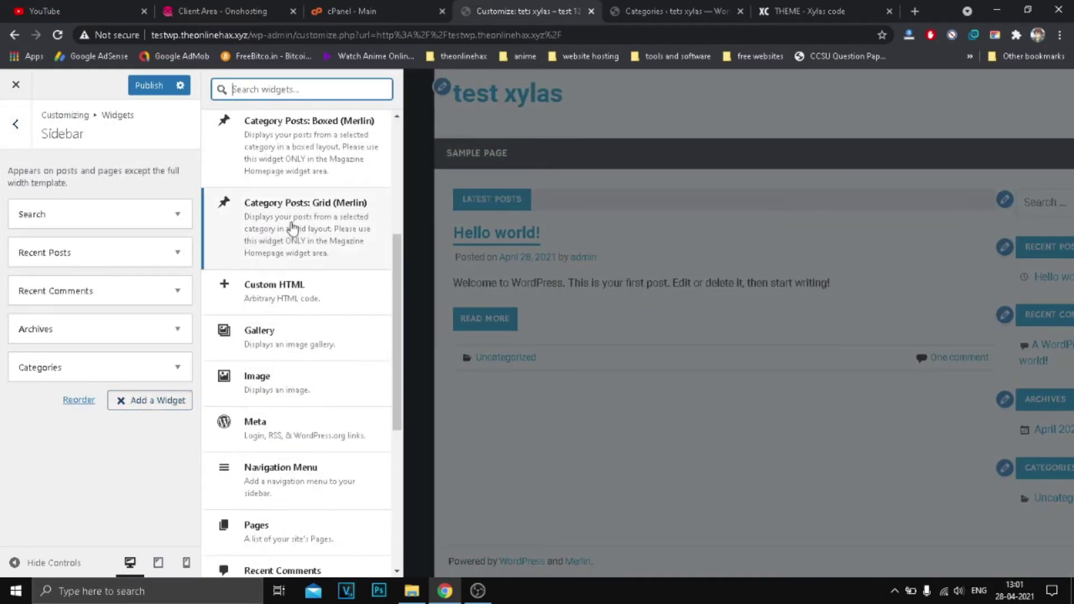
{"action": "scroll", "coordinate": [274, 218], "scroll_direction": "up", "scroll_amount": 4}
{"action": "scroll", "coordinate": [296, 280], "scroll_direction": "down", "scroll_amount": 8}
{"action": "scroll", "coordinate": [302, 302], "scroll_direction": "down", "scroll_amount": 3}
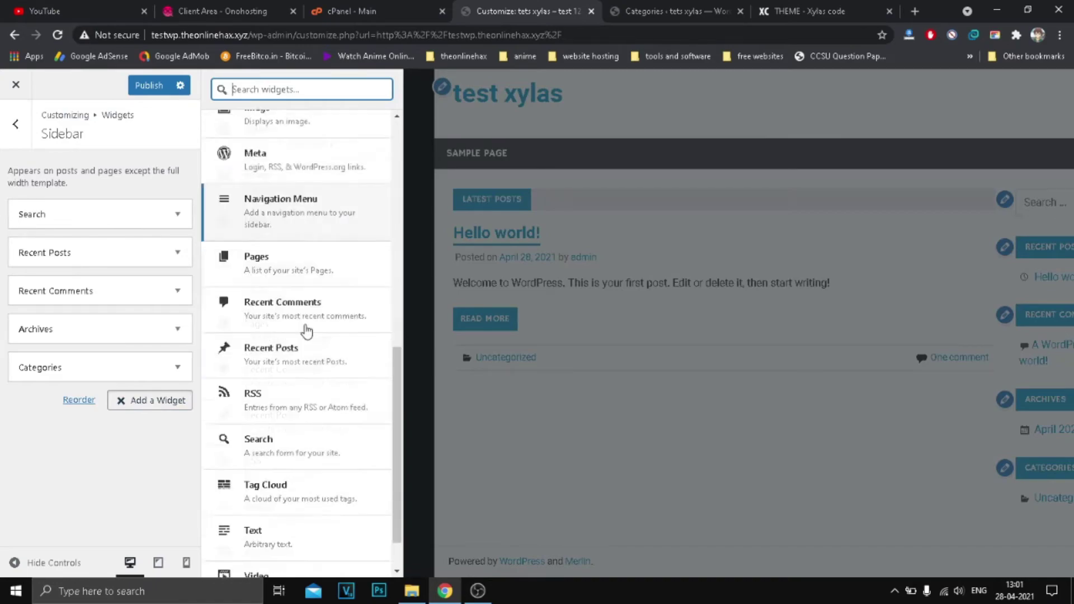
{"action": "scroll", "coordinate": [302, 330], "scroll_direction": "up", "scroll_amount": 10}
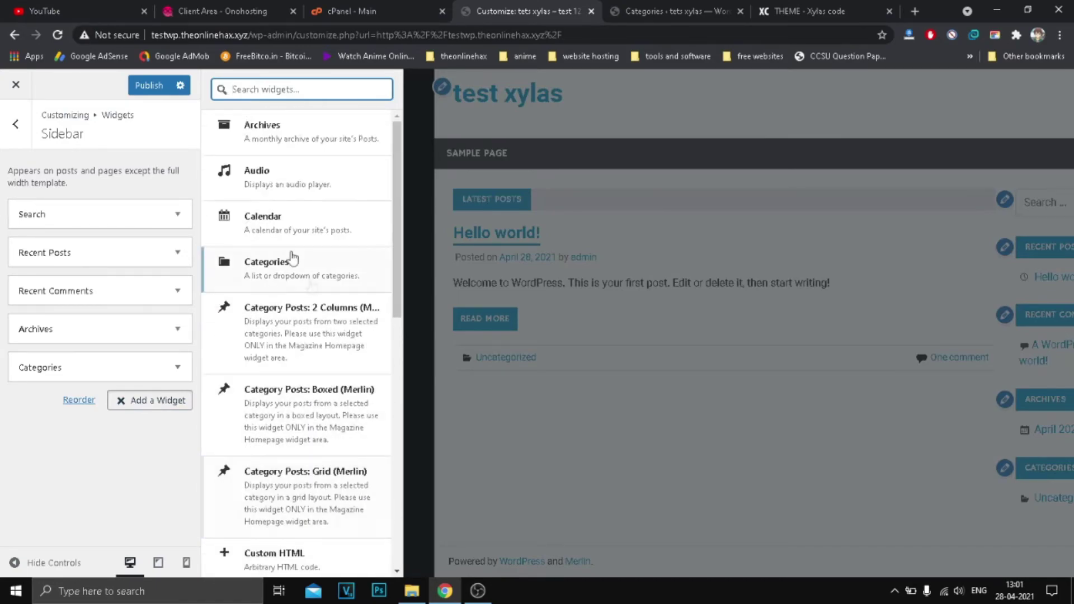
{"action": "left_click", "coordinate": [27, 137]}
{"action": "left_click", "coordinate": [16, 128]}
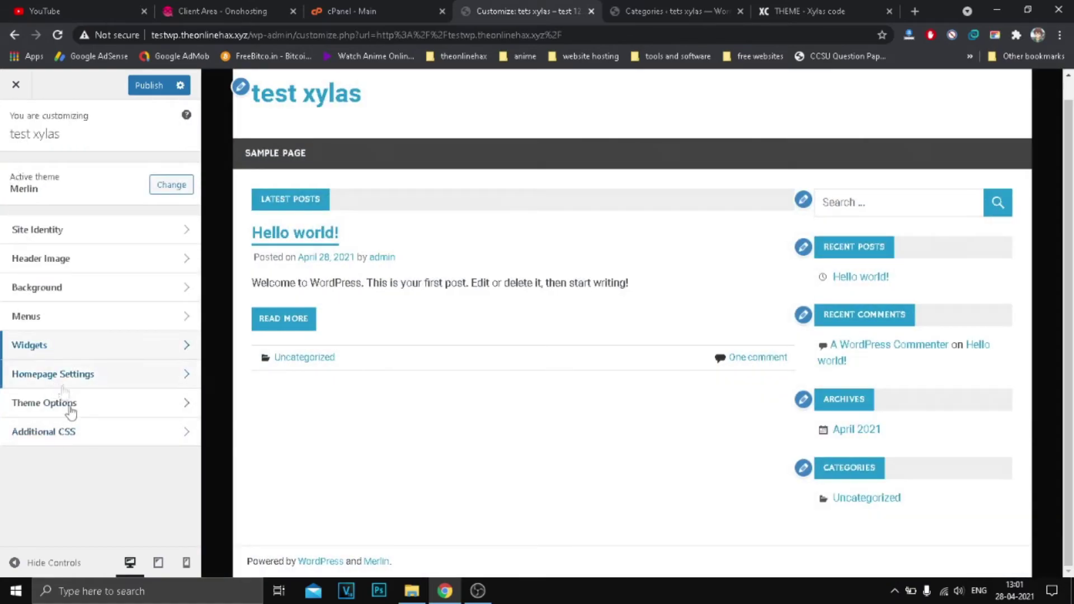
- View the Additional CSS section with its code editor and return to the customizer's main options
{"action": "left_click", "coordinate": [56, 431]}
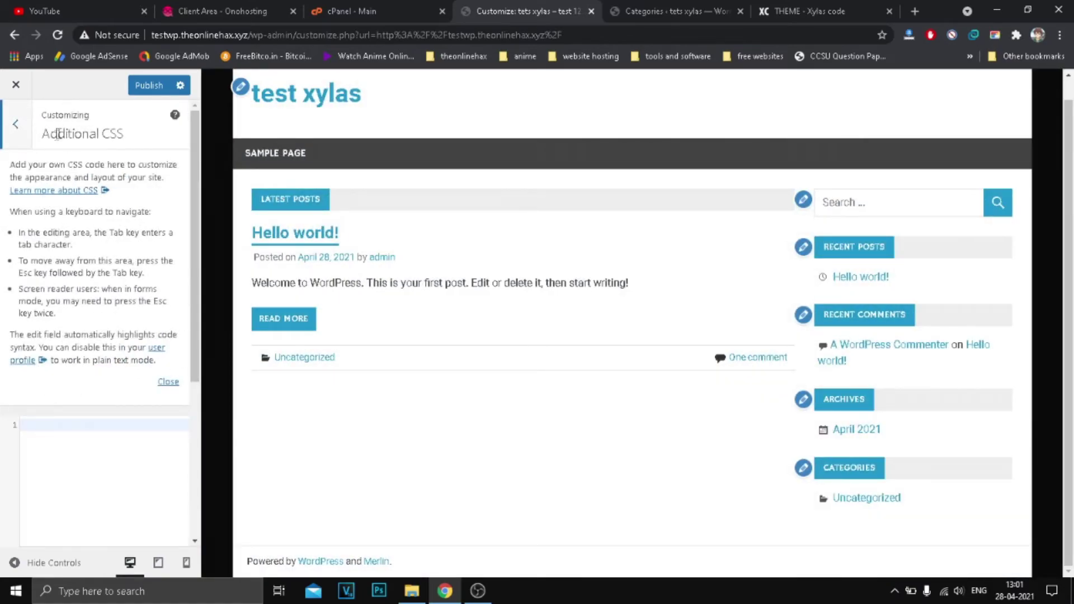
{"action": "left_click_drag", "start_coordinate": [58, 134], "coordinate": [124, 135]}
{"action": "left_click", "coordinate": [104, 450]}
{"action": "scroll", "coordinate": [84, 442], "scroll_direction": "down", "scroll_amount": 3}
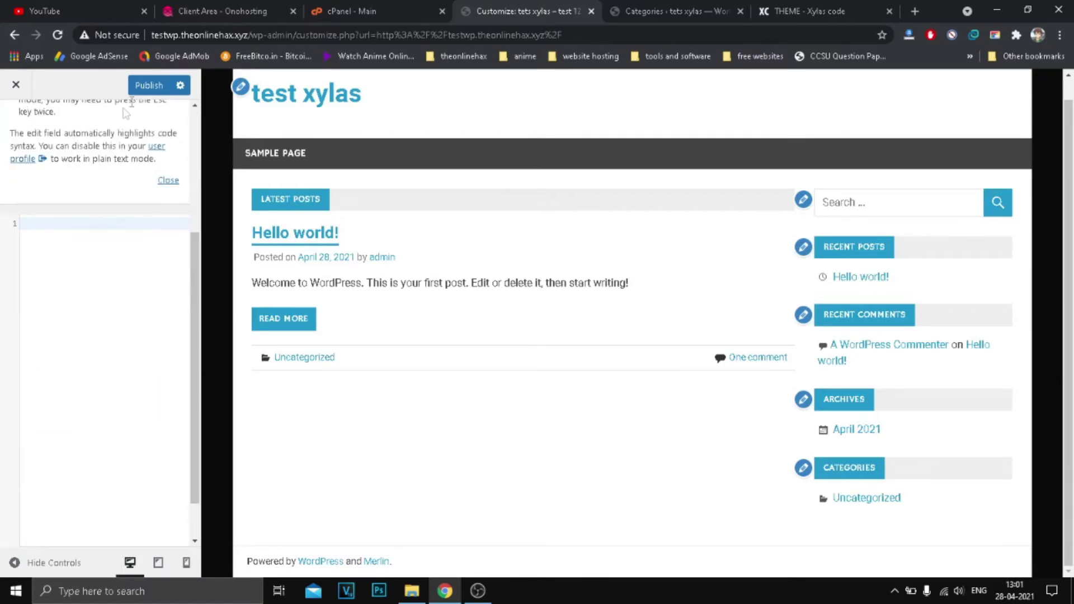
{"action": "scroll", "coordinate": [40, 151], "scroll_direction": "up", "scroll_amount": 5}
{"action": "left_click", "coordinate": [15, 129]}
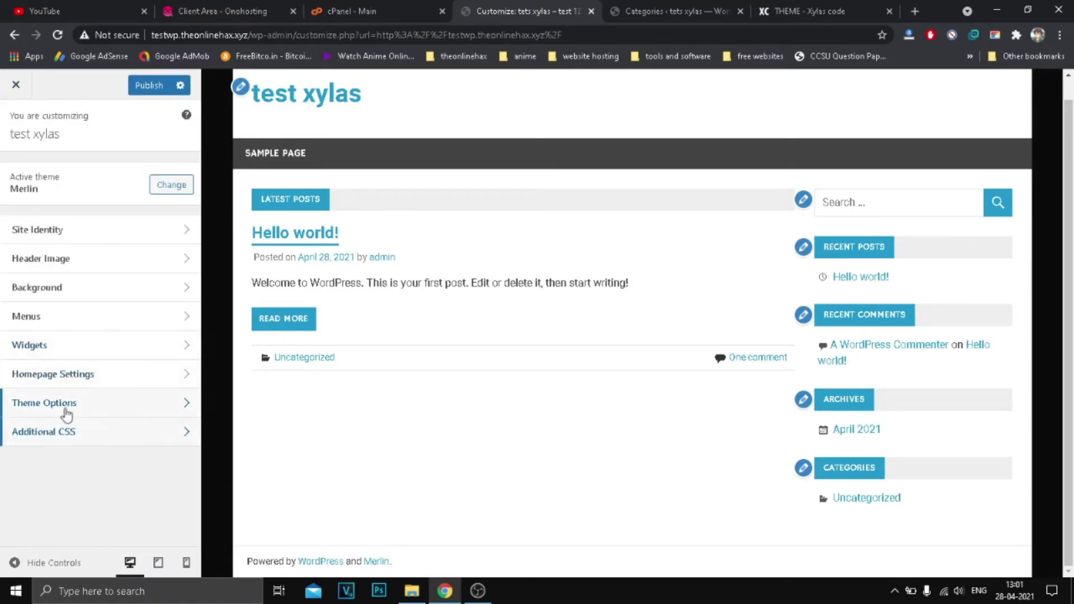
- Try the Left Sidebar layout in the theme's General Settings and return to the theme options
{"action": "left_click", "coordinate": [66, 412]}
{"action": "left_click", "coordinate": [109, 176]}
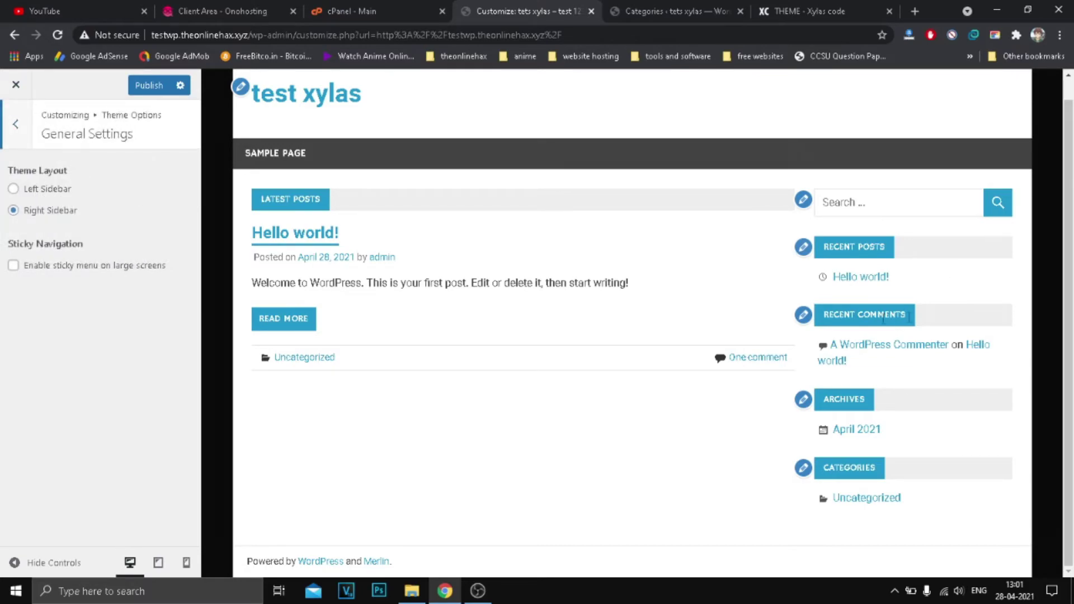
{"action": "left_click", "coordinate": [42, 190]}
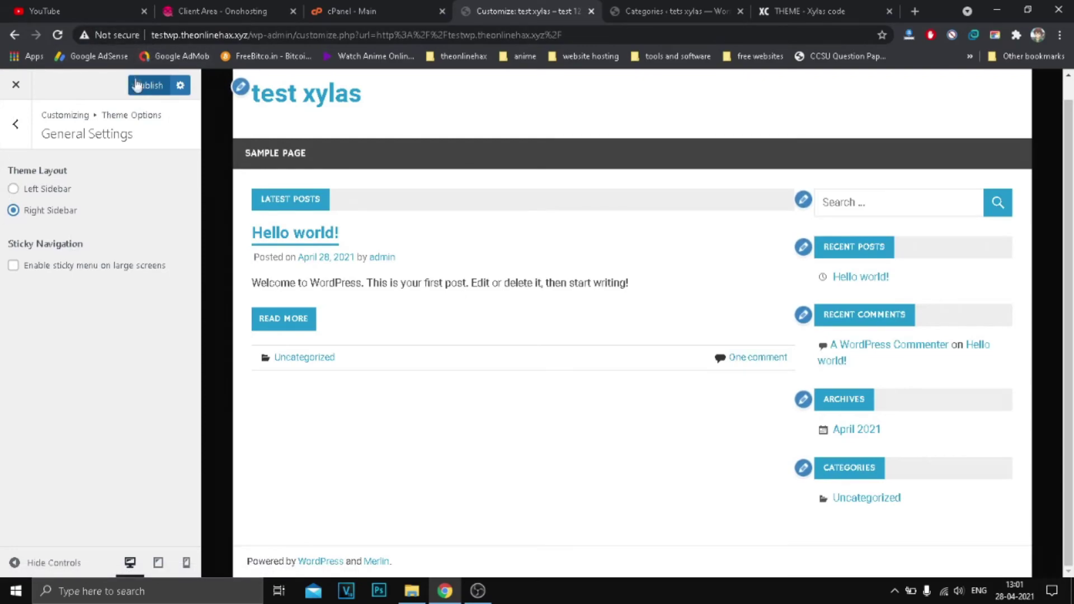
{"action": "left_click", "coordinate": [16, 124]}
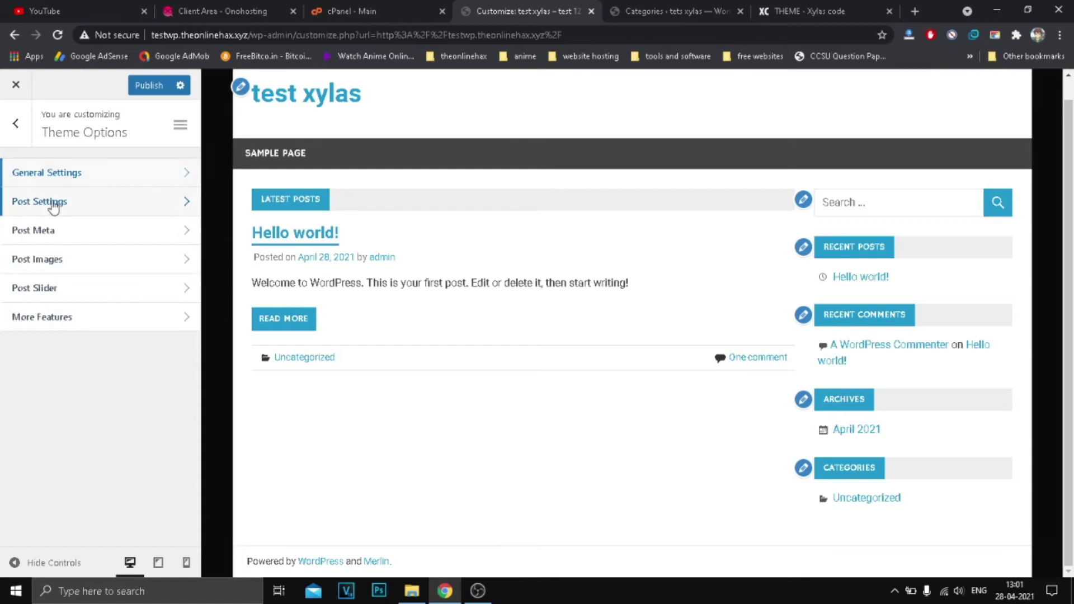
- Set the post length on archives to show full posts, publish the customization and close the customizer
{"action": "left_click", "coordinate": [51, 202]}
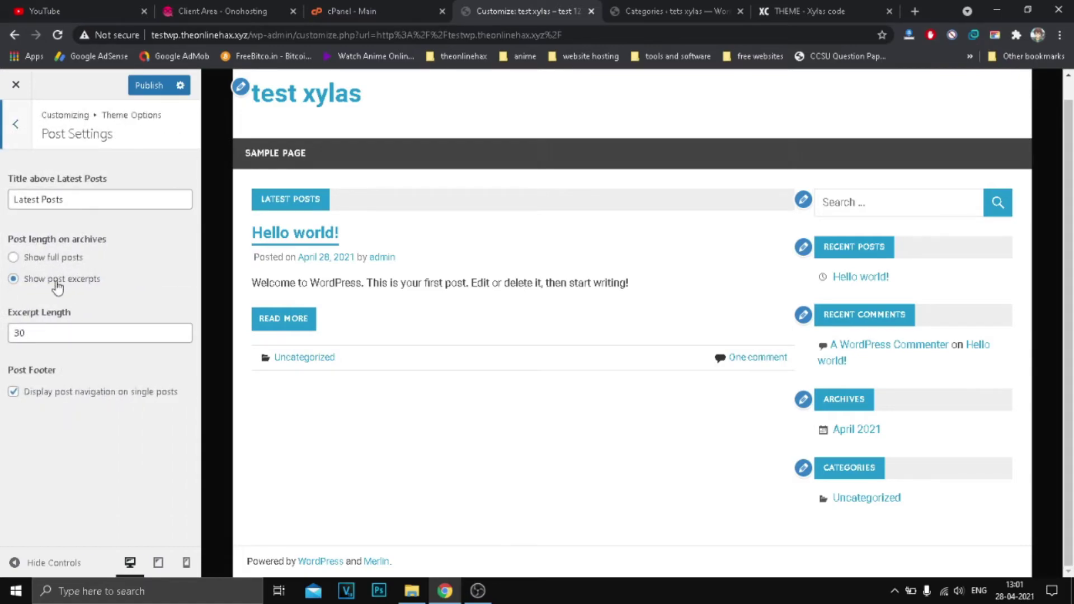
{"action": "left_click", "coordinate": [54, 261]}
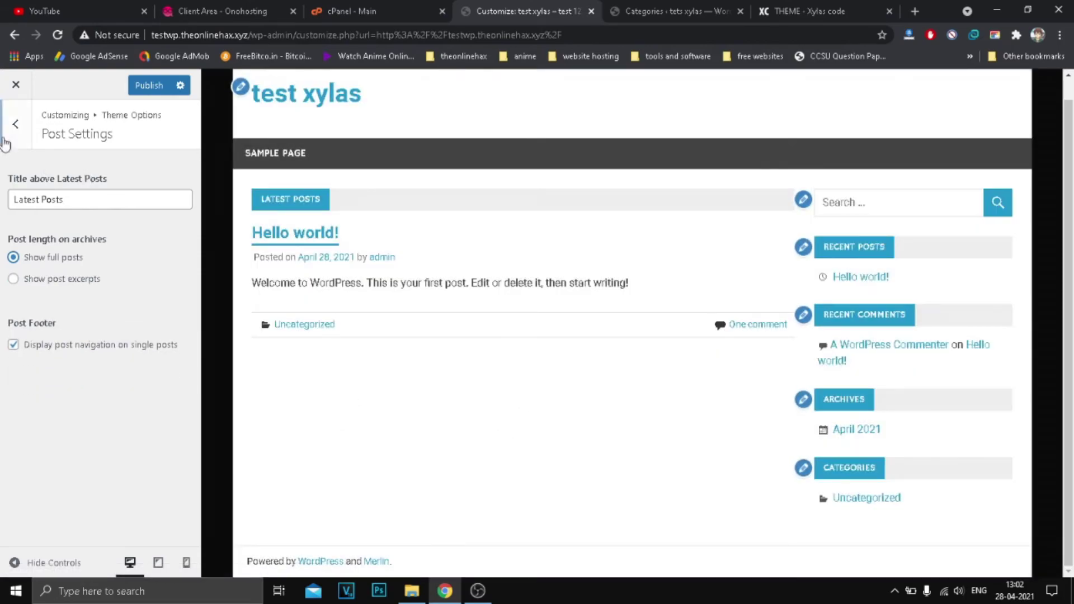
{"action": "left_click", "coordinate": [4, 144]}
{"action": "left_click", "coordinate": [144, 87]}
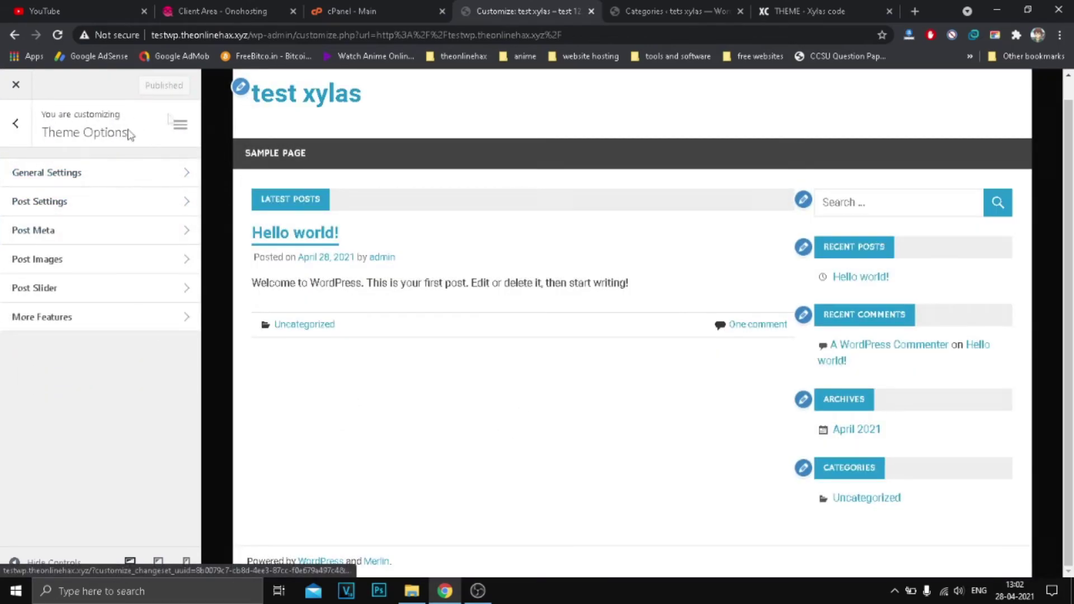
{"action": "left_click", "coordinate": [3, 90]}
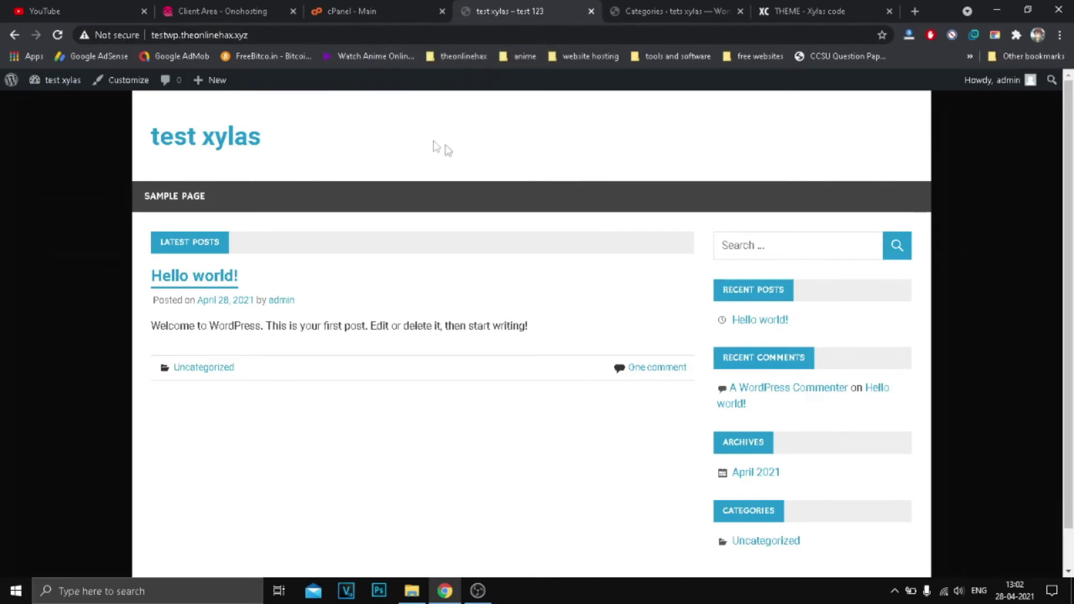
- Look over the published site's front page and return to the Categories page of the dashboard
{"action": "scroll", "coordinate": [571, 168], "scroll_direction": "down", "scroll_amount": 2}
{"action": "scroll", "coordinate": [588, 151], "scroll_direction": "up", "scroll_amount": 2}
{"action": "left_click", "coordinate": [671, 12]}
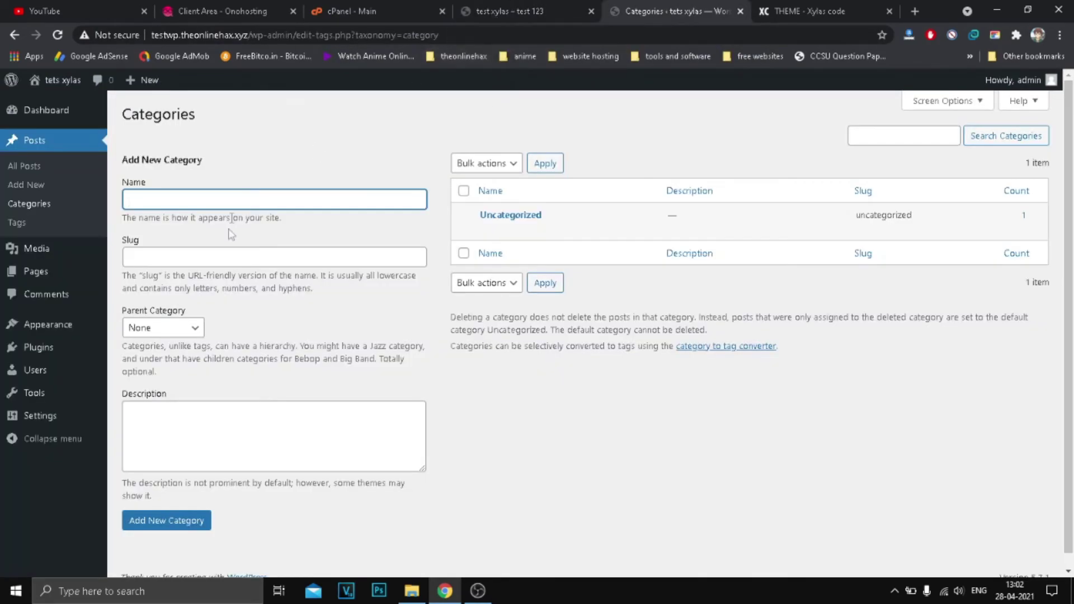
{"action": "left_click", "coordinate": [504, 5]}
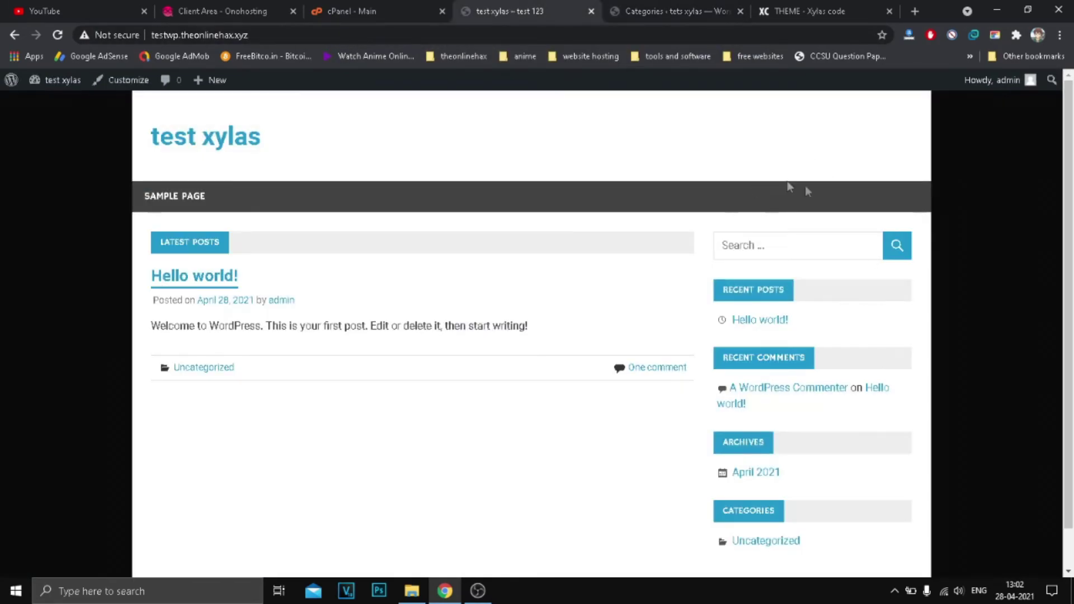
{"action": "left_click", "coordinate": [708, 6]}
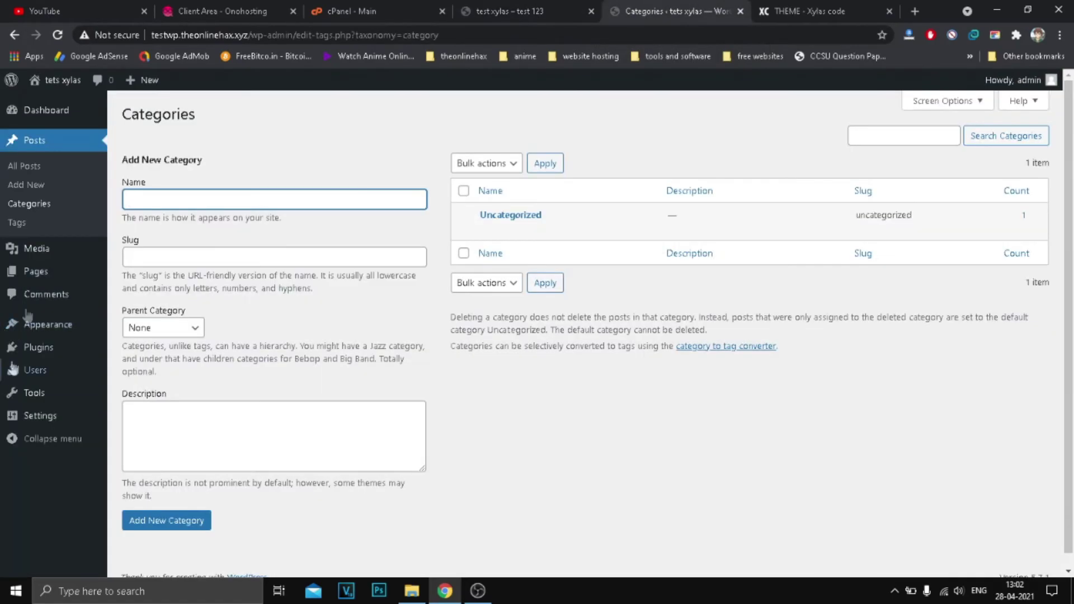
{"action": "left_click", "coordinate": [555, 7]}
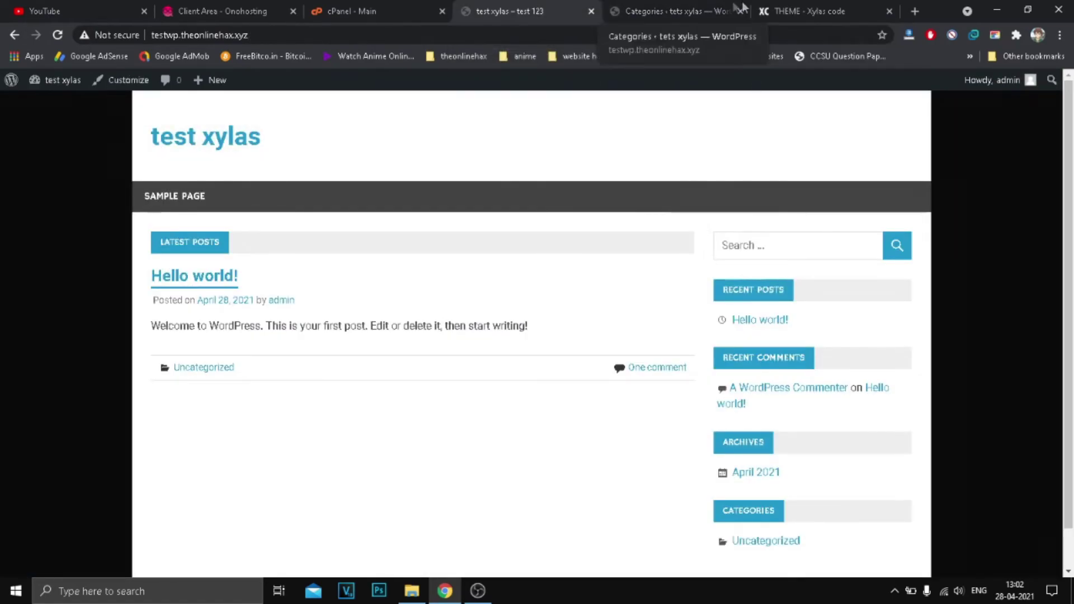
{"action": "left_click", "coordinate": [689, 12]}
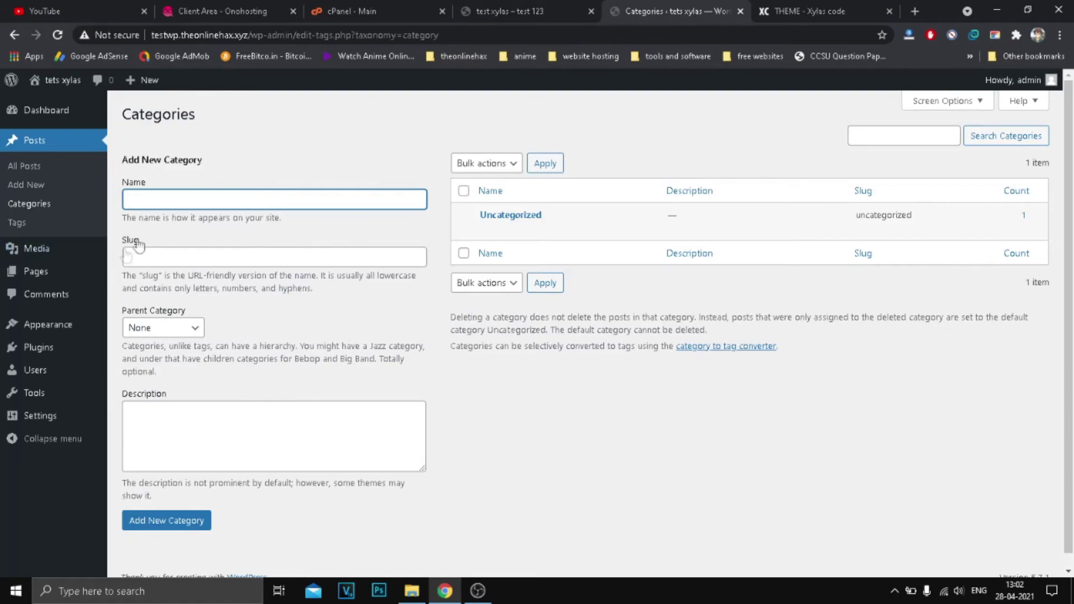
- Examine the Add New Category form's name, slug, parent category and description fields, and the path in the page address
{"action": "left_click", "coordinate": [167, 256]}
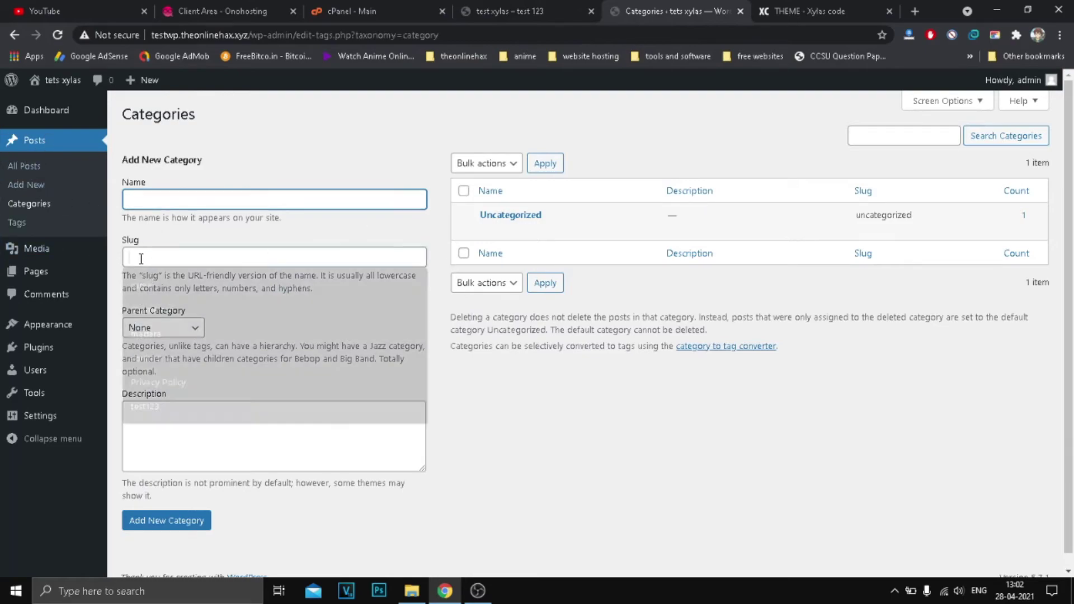
{"action": "left_click", "coordinate": [172, 254]}
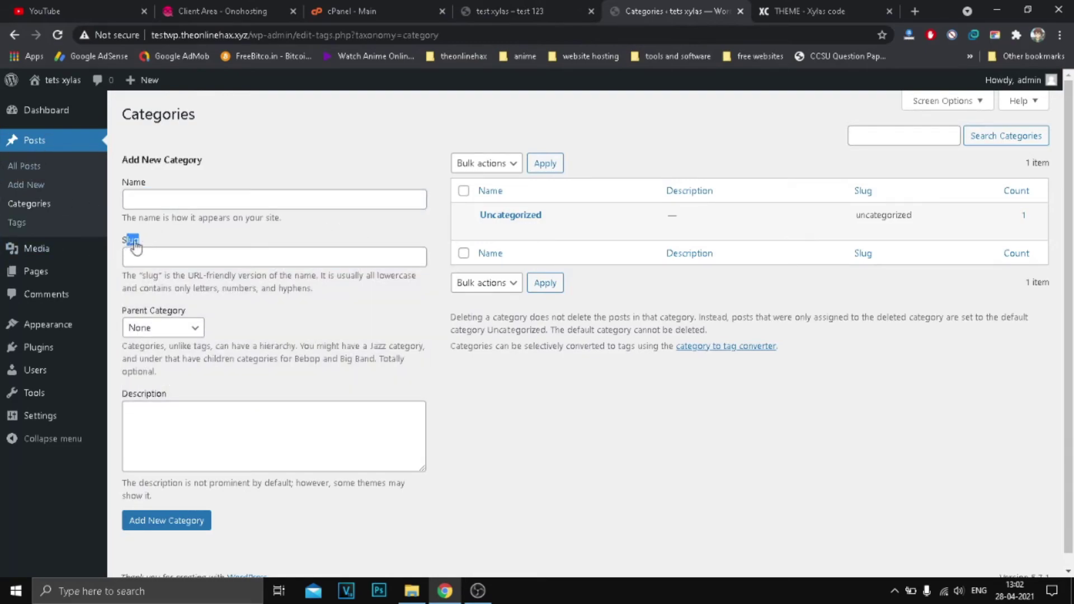
{"action": "left_click", "coordinate": [142, 257]}
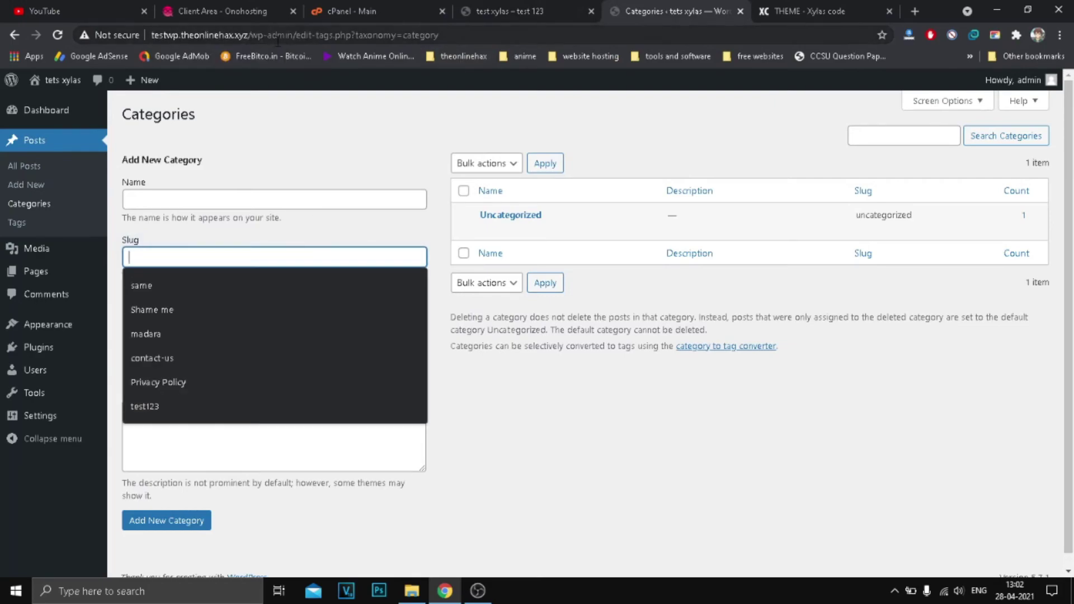
{"action": "left_click_drag", "start_coordinate": [250, 35], "coordinate": [296, 35]}
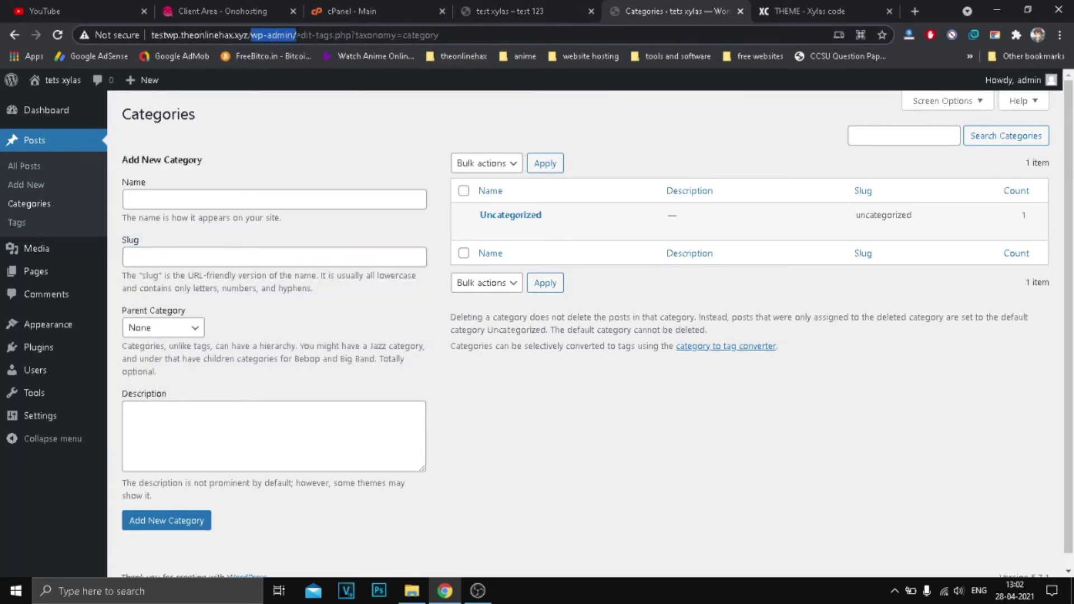
{"action": "left_click", "coordinate": [189, 252]}
{"action": "left_click", "coordinate": [152, 203]}
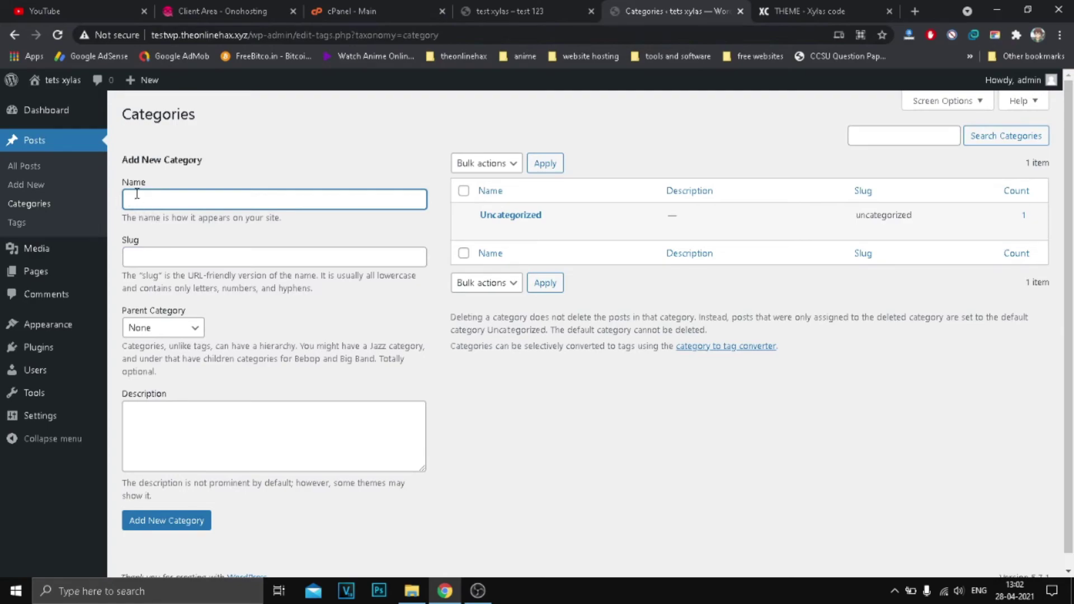
{"action": "left_click", "coordinate": [181, 327]}
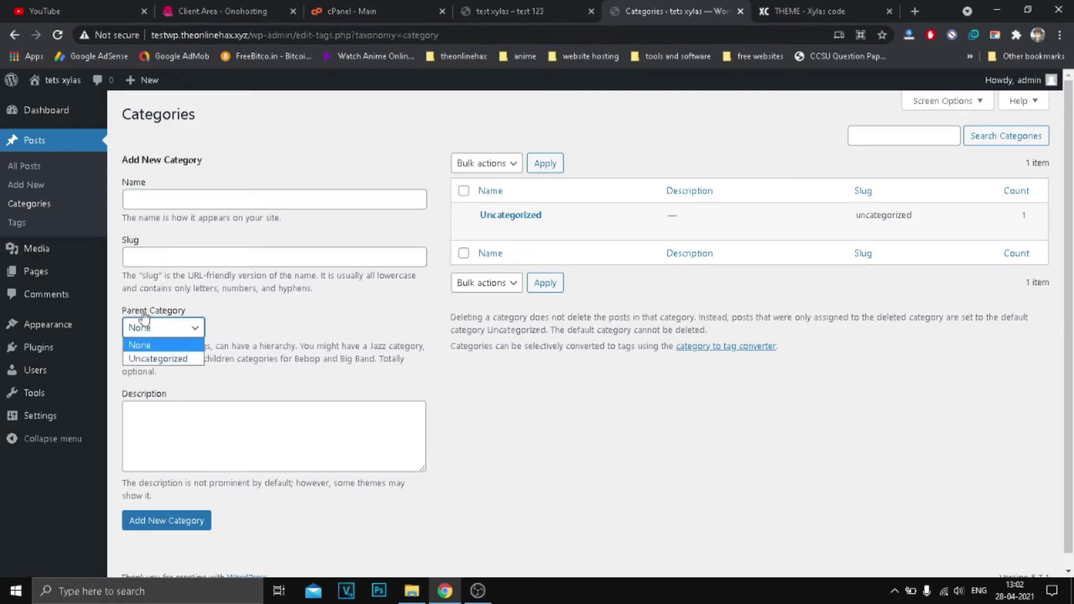
{"action": "left_click", "coordinate": [186, 235]}
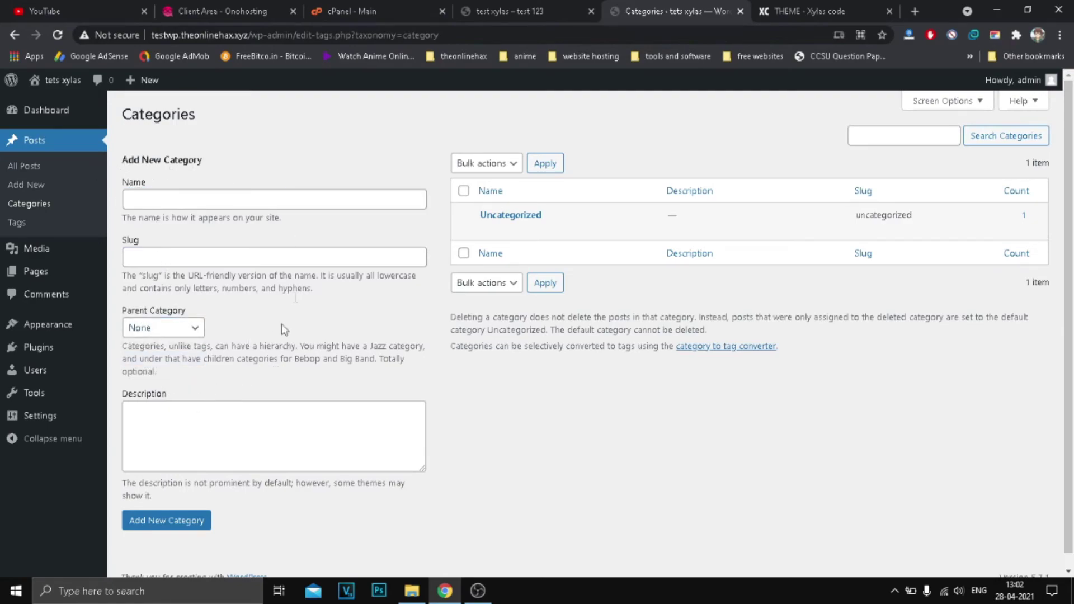
{"action": "left_click", "coordinate": [161, 426]}
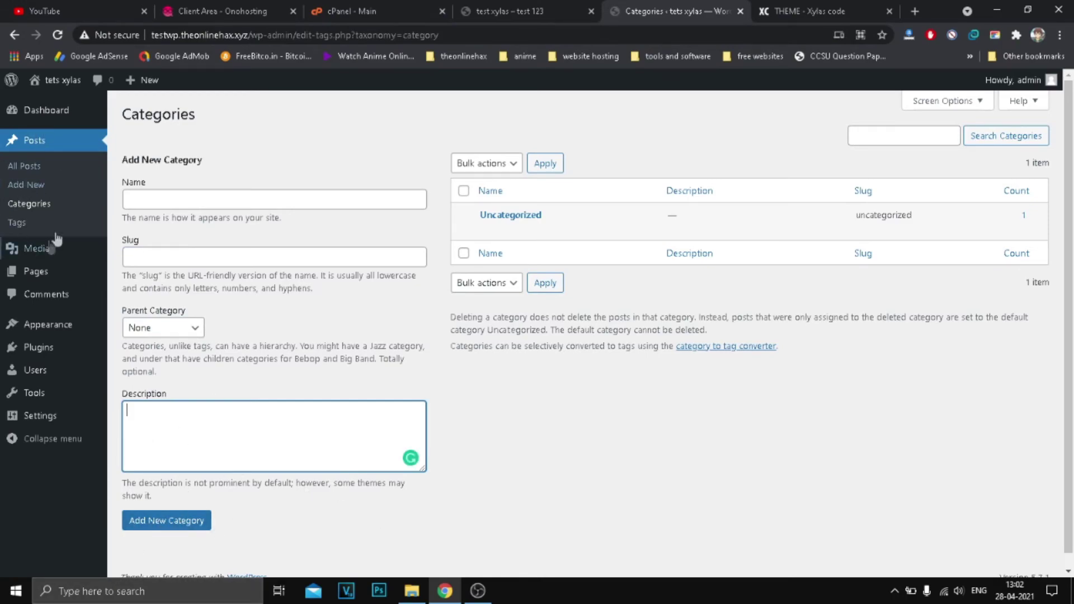
- Create a new post titled "test 123456" with the body text "just a test post"
{"action": "left_click", "coordinate": [28, 202]}
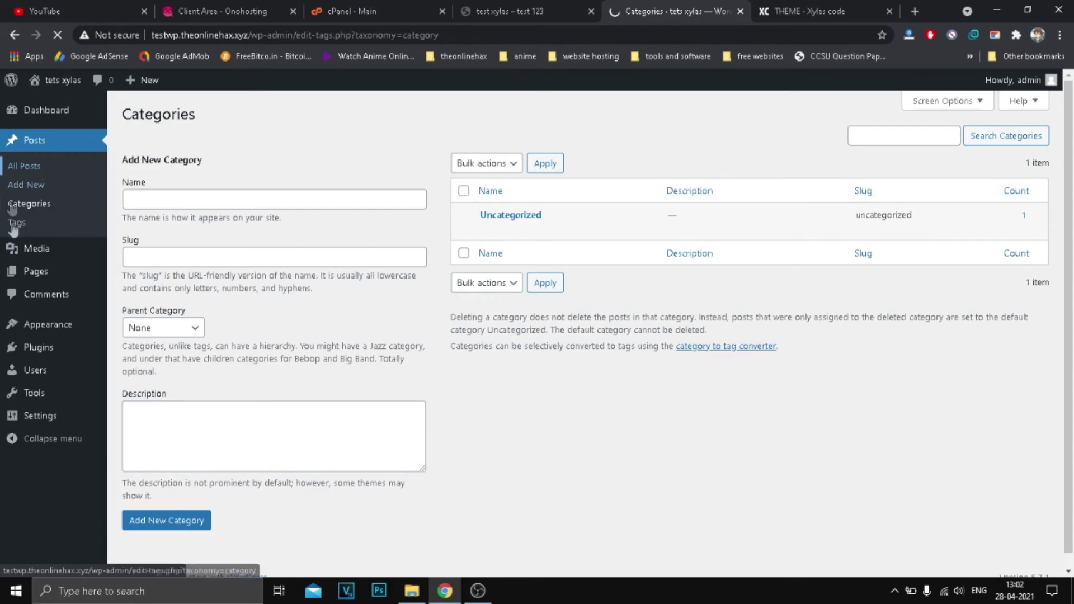
{"action": "left_click", "coordinate": [23, 166]}
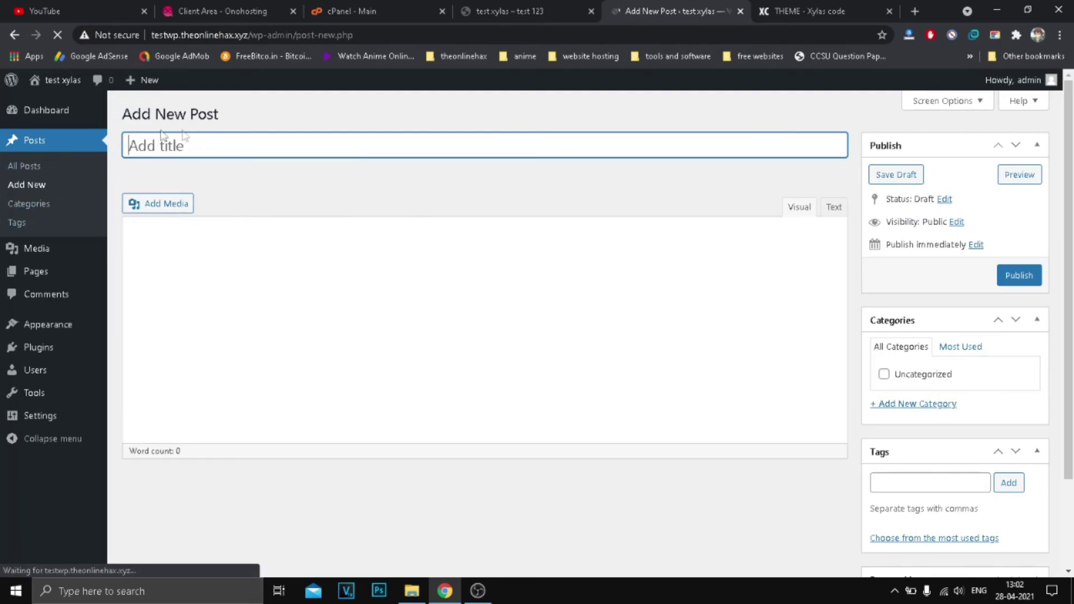
{"action": "type", "text": "test 123456"}
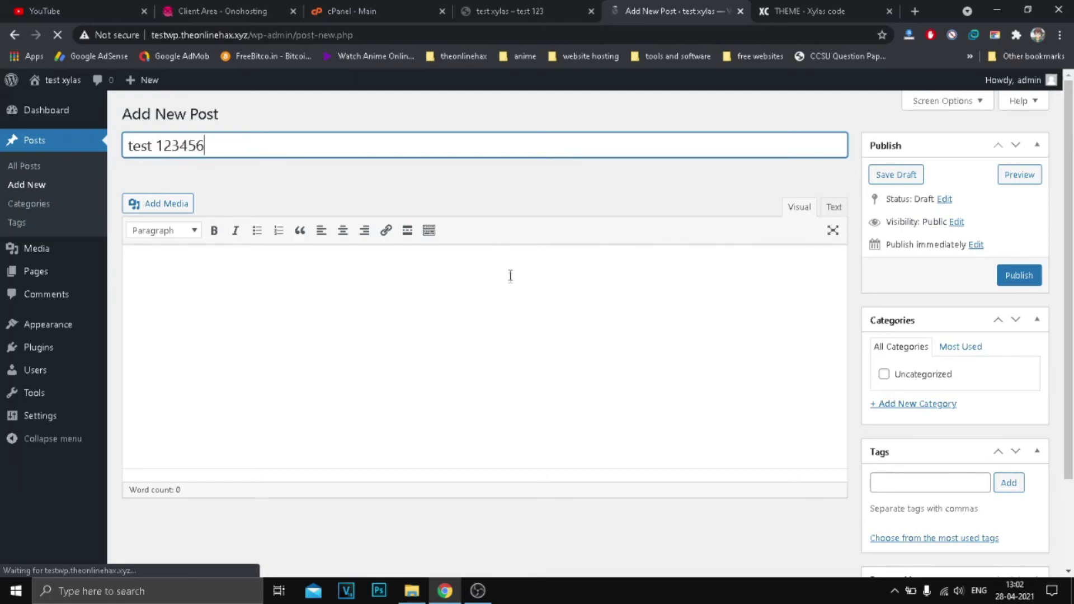
{"action": "left_click", "coordinate": [423, 310]}
{"action": "type", "text": "j"}
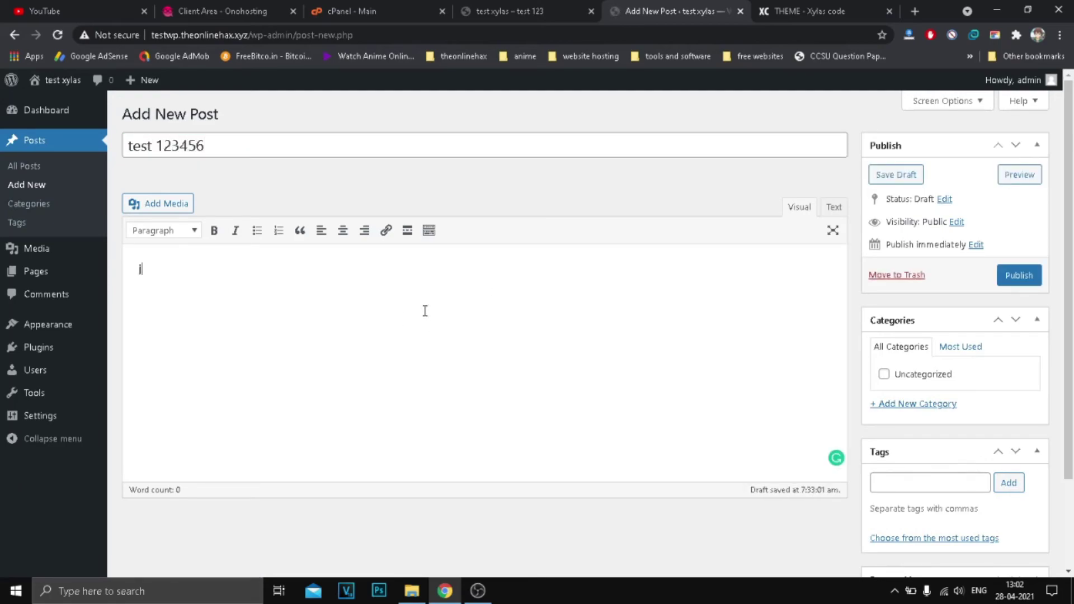
{"action": "type", "text": "ust a test post"}
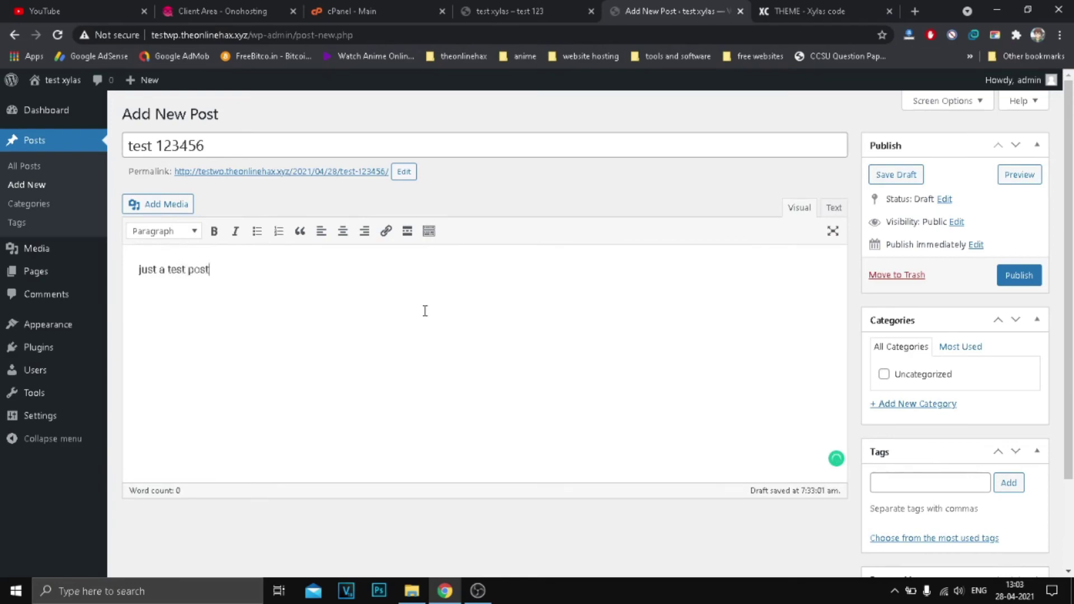
- Add a new category named "test1" from the post editor and assign the post to it instead of Uncategorized
{"action": "scroll", "coordinate": [884, 317], "scroll_direction": "down", "scroll_amount": 2}
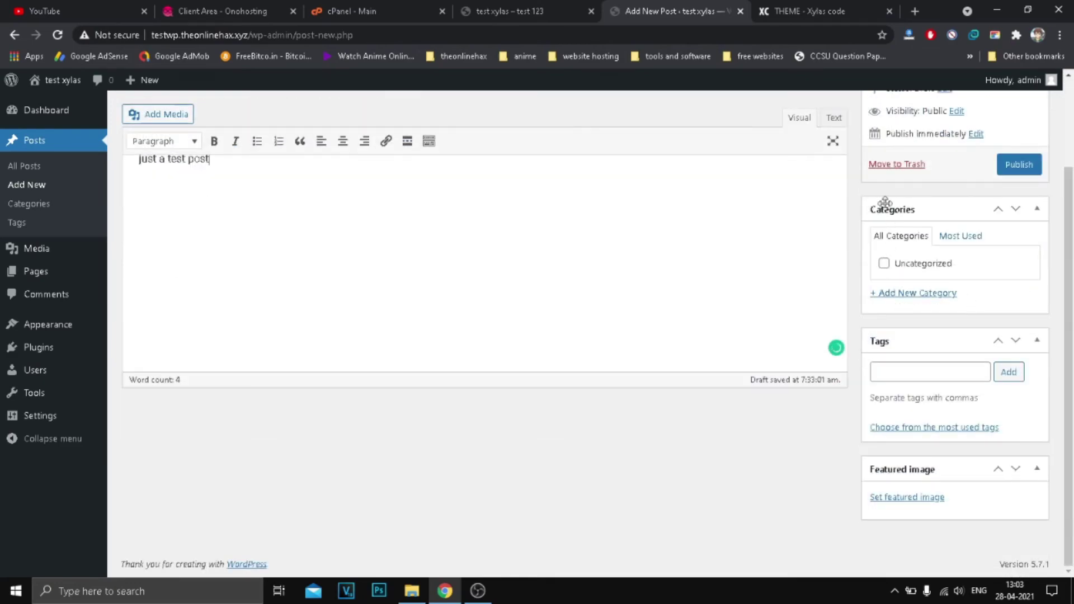
{"action": "scroll", "coordinate": [825, 327], "scroll_direction": "up", "scroll_amount": 1}
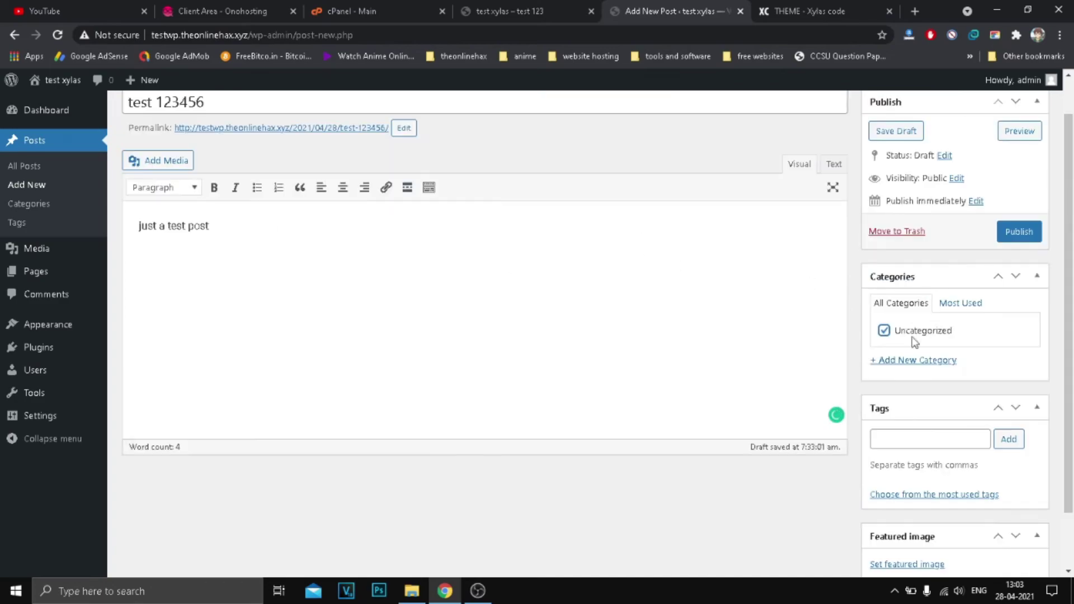
{"action": "left_click", "coordinate": [898, 364]}
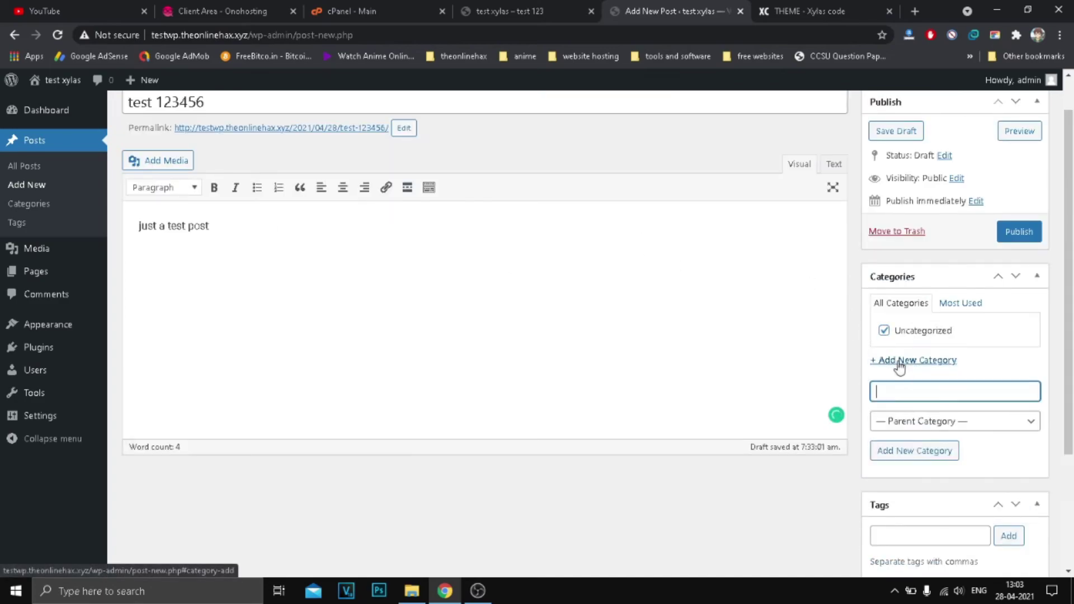
{"action": "left_click", "coordinate": [920, 423]}
{"action": "left_click", "coordinate": [913, 392]}
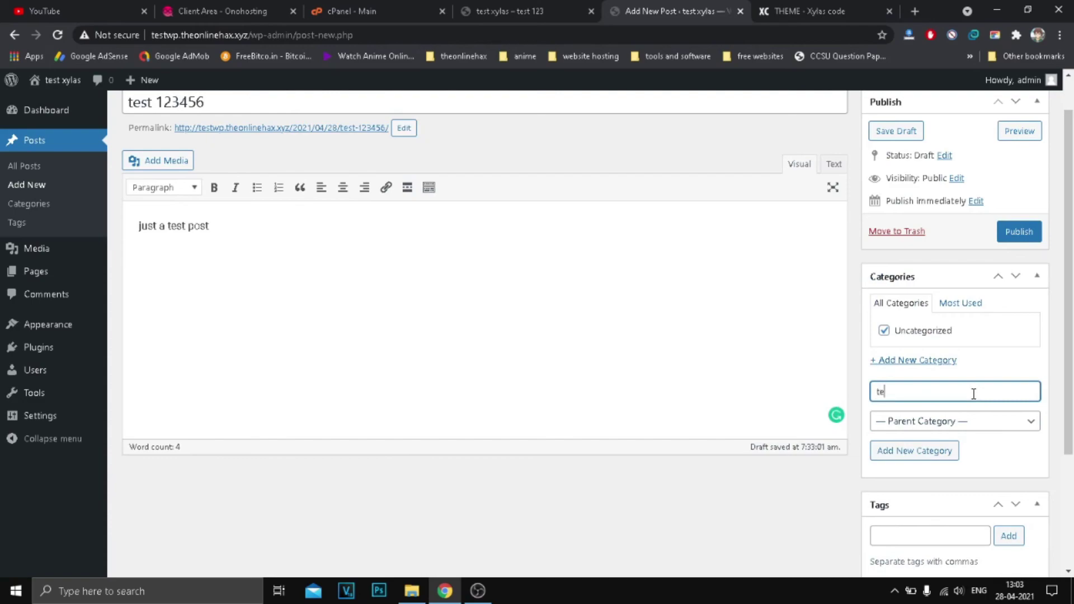
{"action": "left_click", "coordinate": [938, 453]}
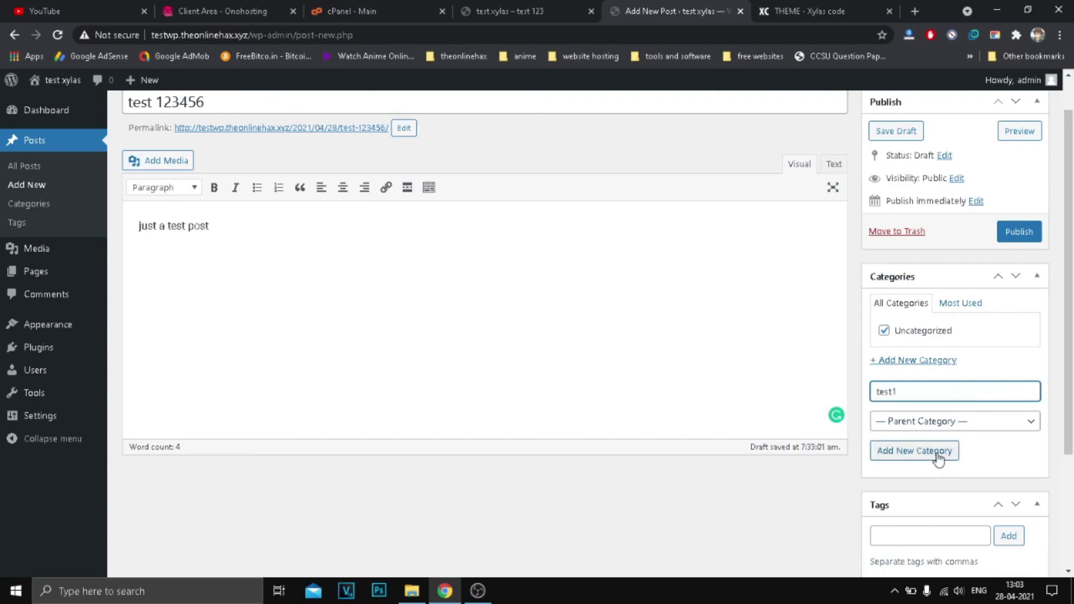
{"action": "left_click", "coordinate": [890, 348]}
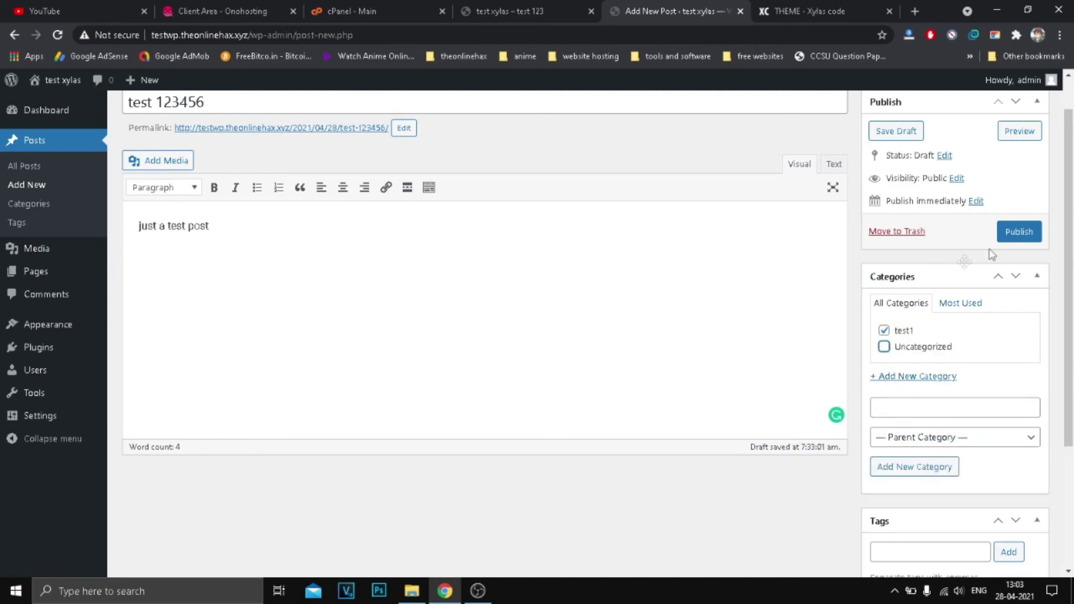
- Publish the post and reload the site's front page to check it
{"action": "scroll", "coordinate": [799, 328], "scroll_direction": "up", "scroll_amount": 1}
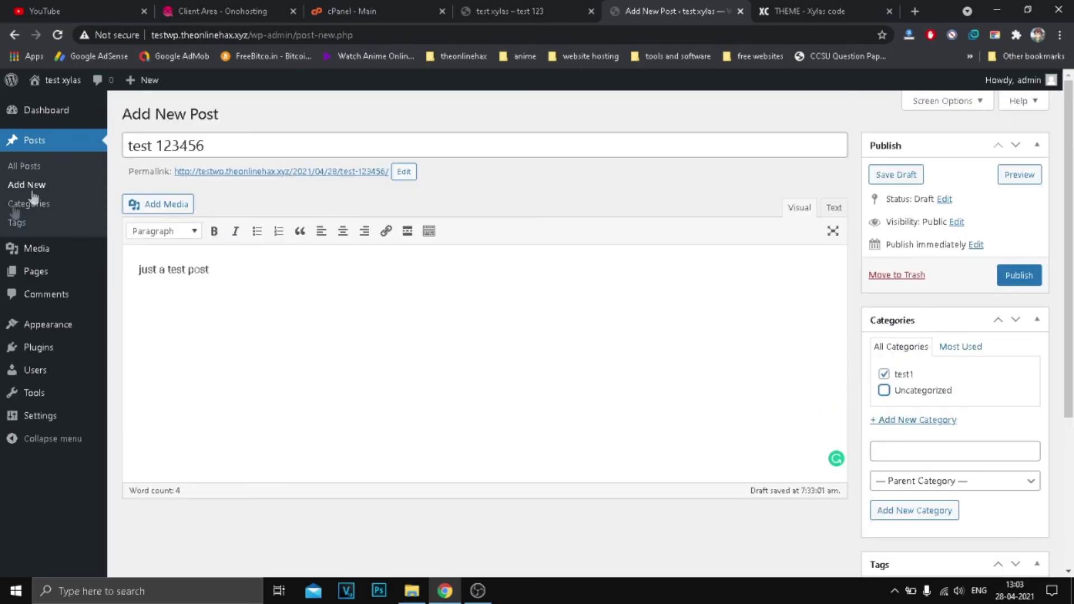
{"action": "left_click", "coordinate": [1019, 275]}
{"action": "scroll", "coordinate": [663, 442], "scroll_direction": "down", "scroll_amount": 4}
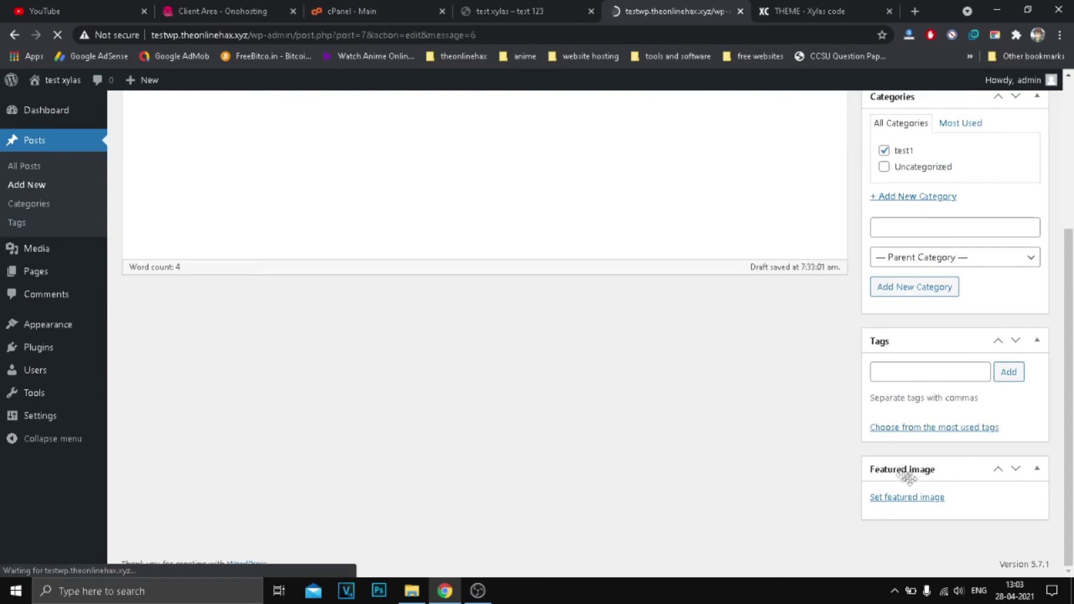
{"action": "scroll", "coordinate": [950, 520], "scroll_direction": "down", "scroll_amount": 4}
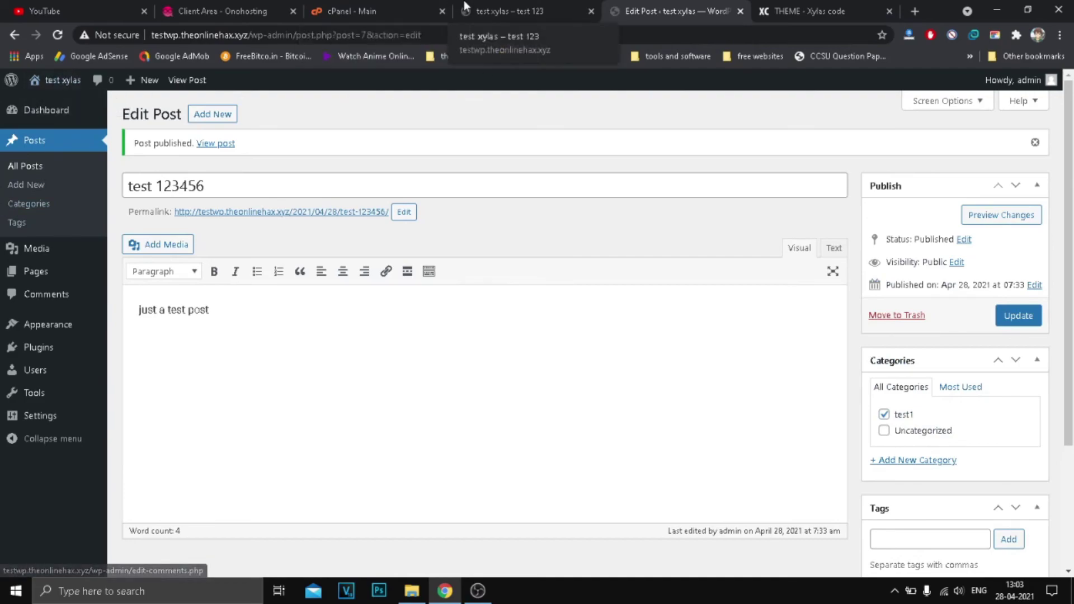
{"action": "key", "text": "ctrl+shift+Tab"}
{"action": "left_click", "coordinate": [58, 35]}
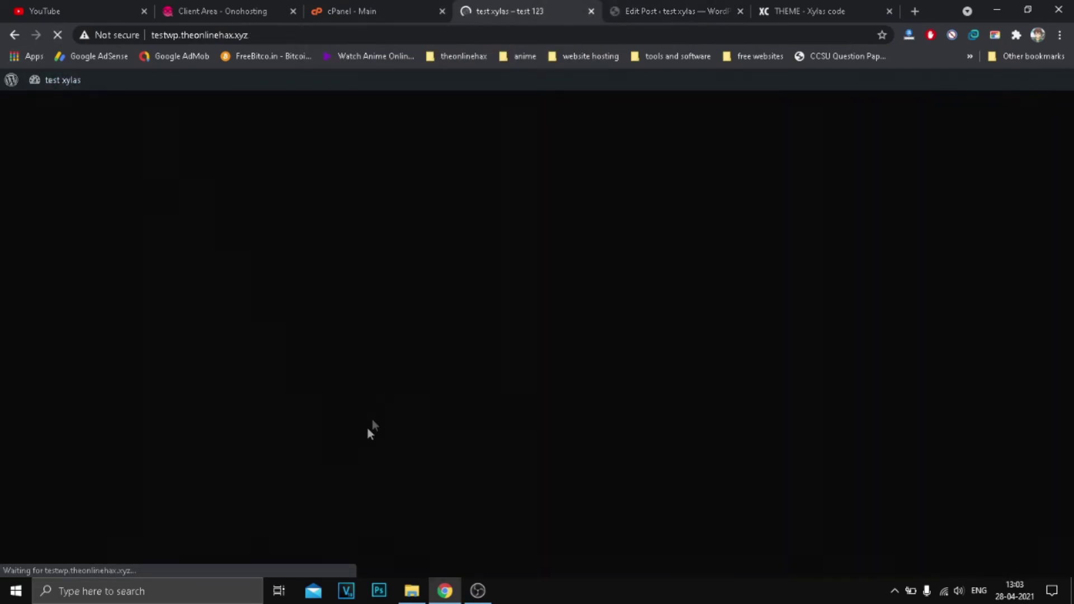
- Open the "test 123456" post from the site's front page and check its content, category and comment form
{"action": "scroll", "coordinate": [233, 358], "scroll_direction": "down", "scroll_amount": 1}
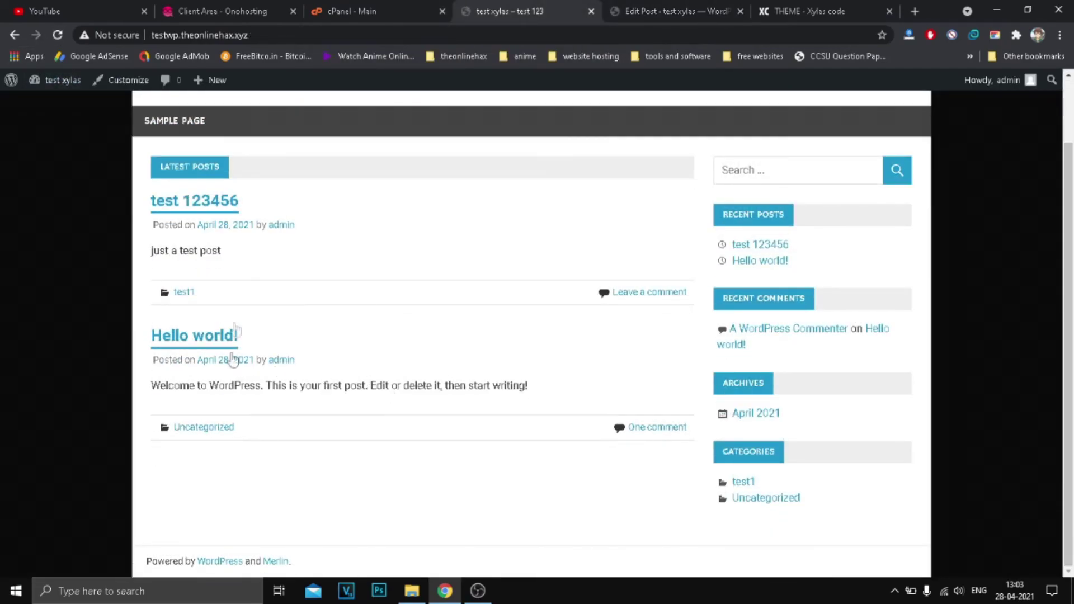
{"action": "left_click", "coordinate": [193, 201]}
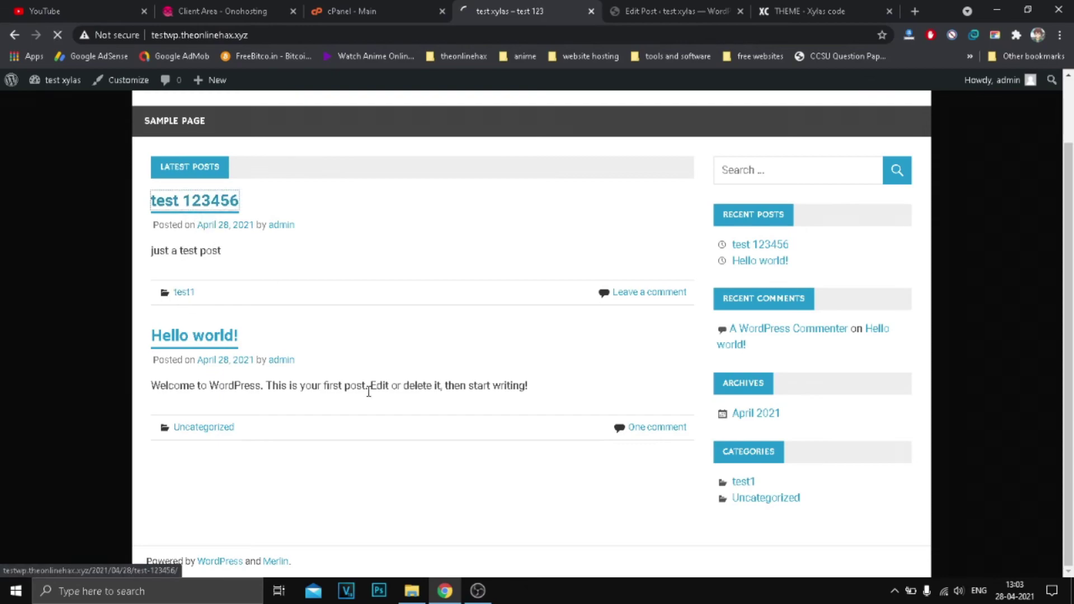
{"action": "scroll", "coordinate": [425, 413], "scroll_direction": "down", "scroll_amount": 3}
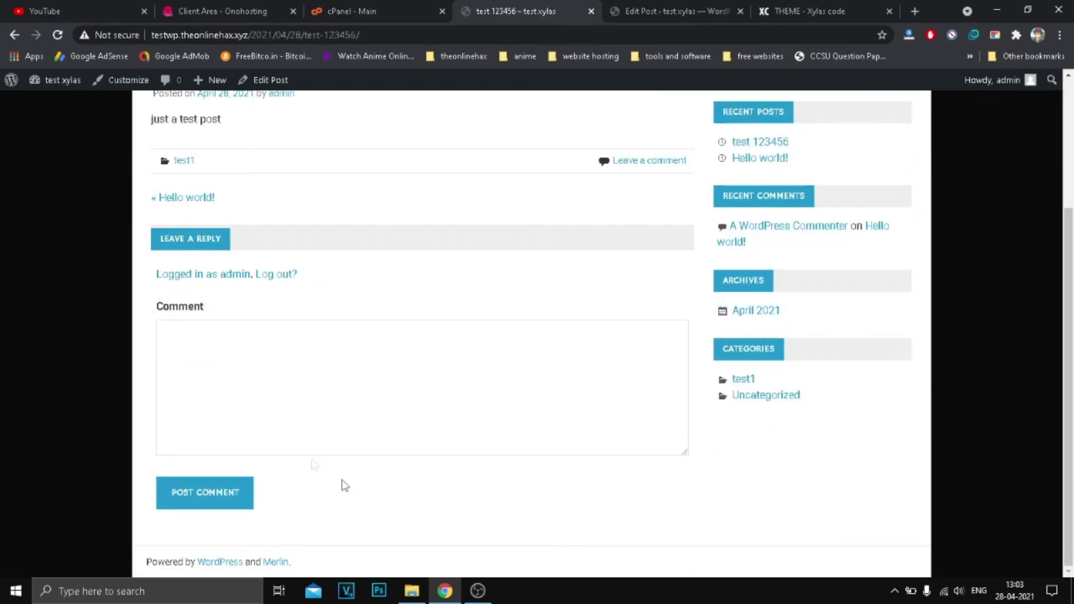
{"action": "left_click", "coordinate": [199, 413]}
{"action": "scroll", "coordinate": [444, 202], "scroll_direction": "up", "scroll_amount": 3}
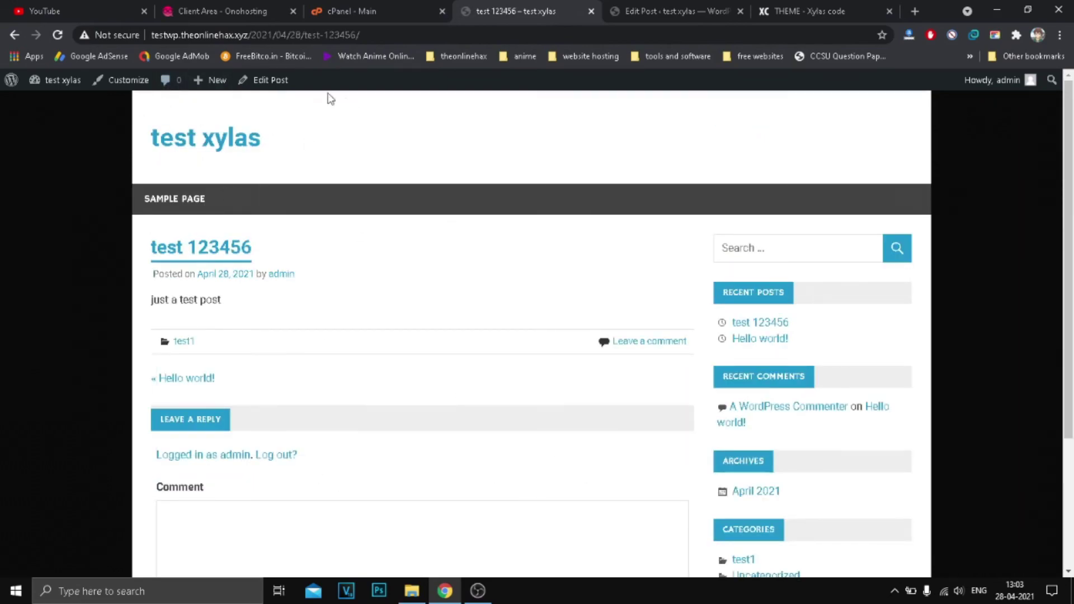
- Leave the post editor and return to the WordPress dashboard
{"action": "left_click", "coordinate": [650, 8]}
{"action": "left_click", "coordinate": [13, 114]}
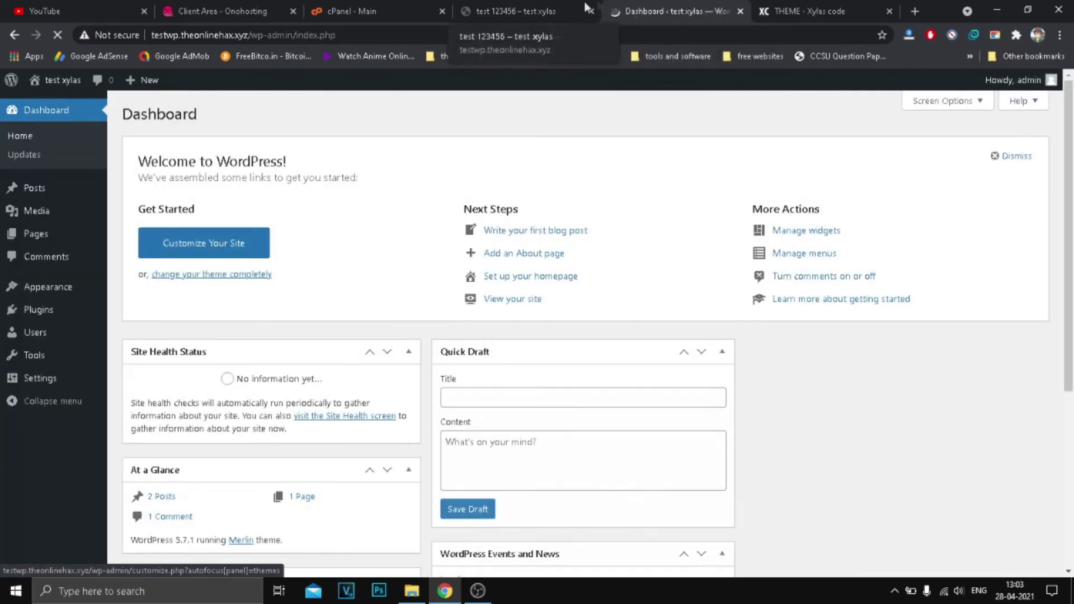
- Switch to the Xylas Code website, open its home page and look over the blog post and scripts categories
{"action": "left_click", "coordinate": [841, 8]}
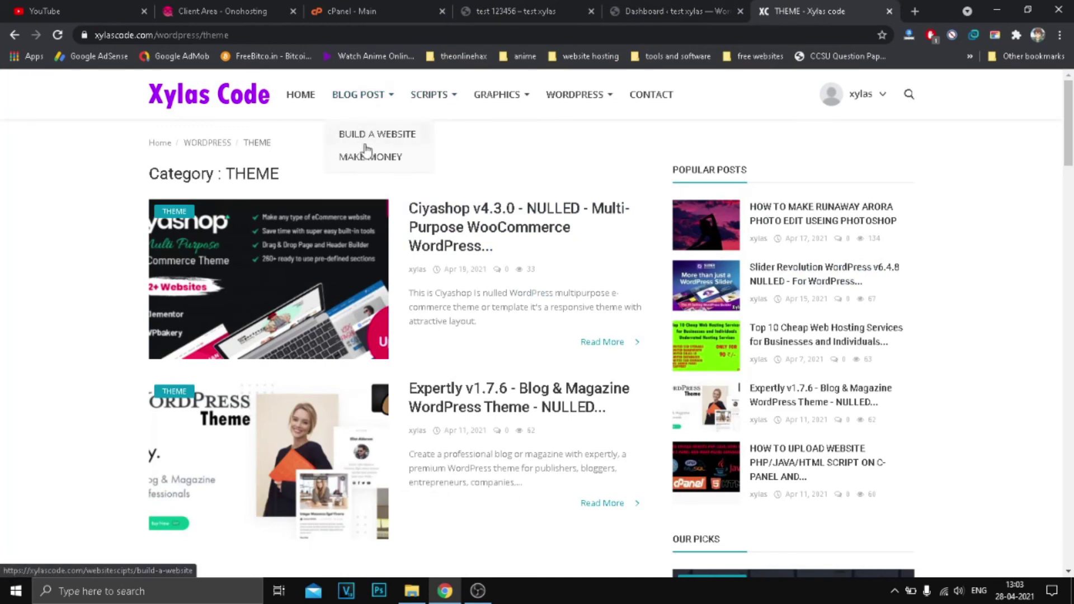
{"action": "mouse_move", "coordinate": [431, 109]}
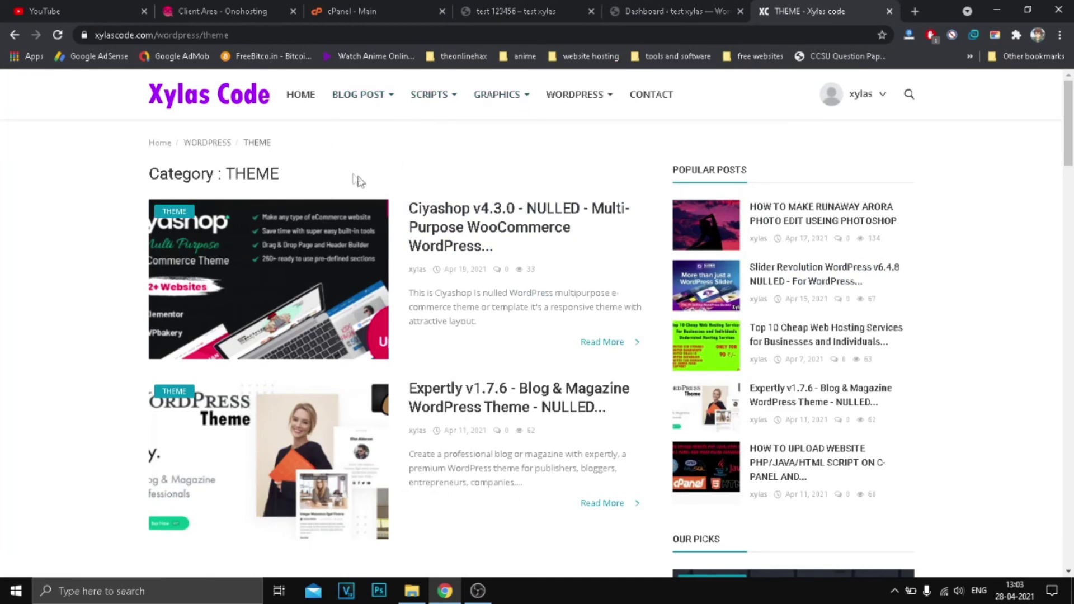
{"action": "left_click", "coordinate": [188, 99]}
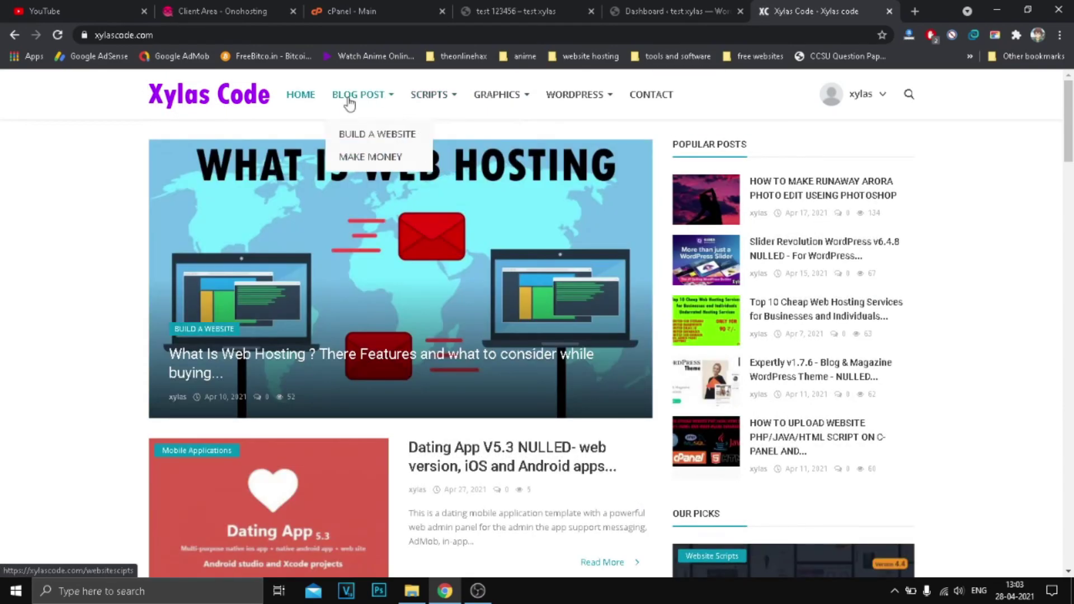
{"action": "mouse_move", "coordinate": [429, 107]}
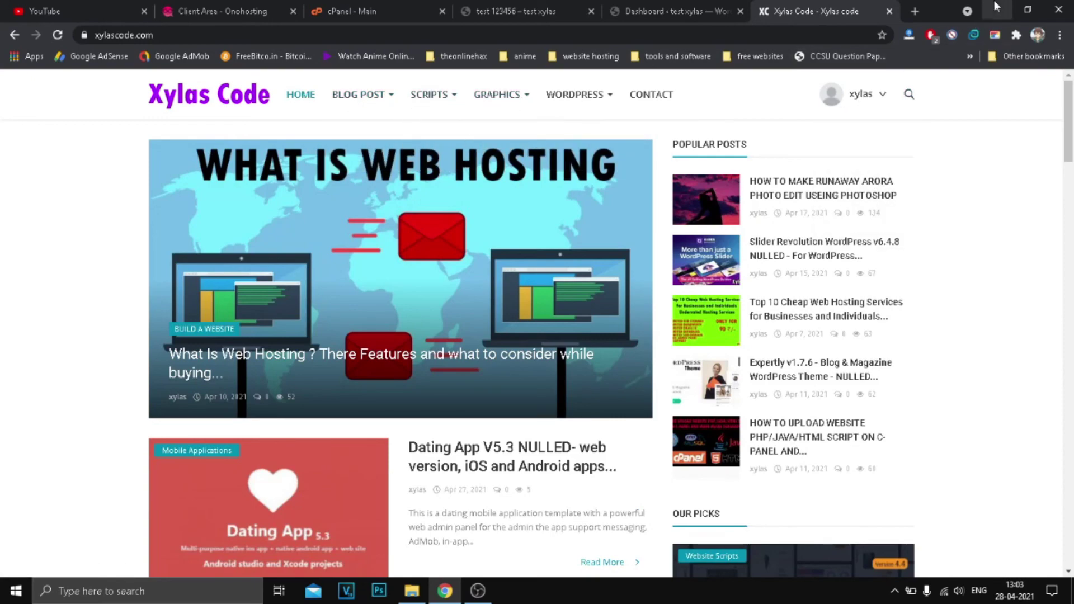
{"action": "left_click", "coordinate": [997, 8]}
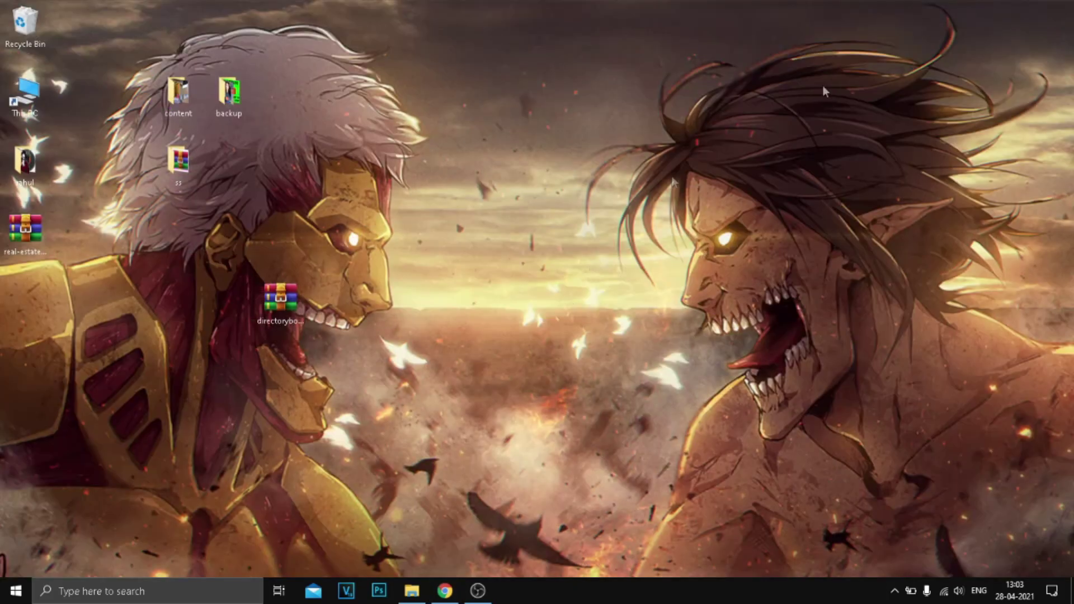
{"action": "left_click", "coordinate": [478, 591]}
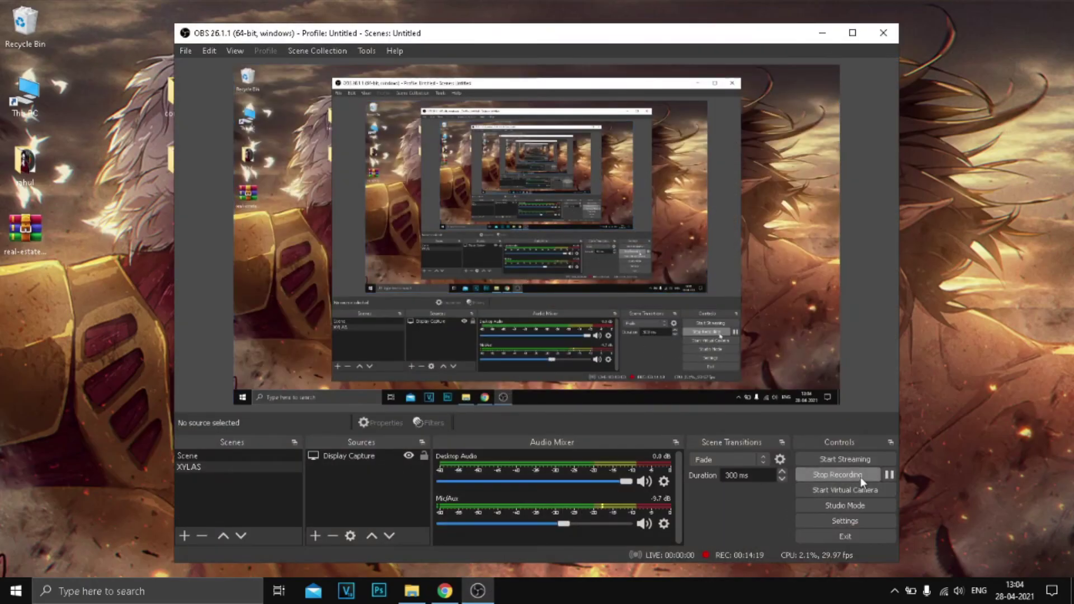